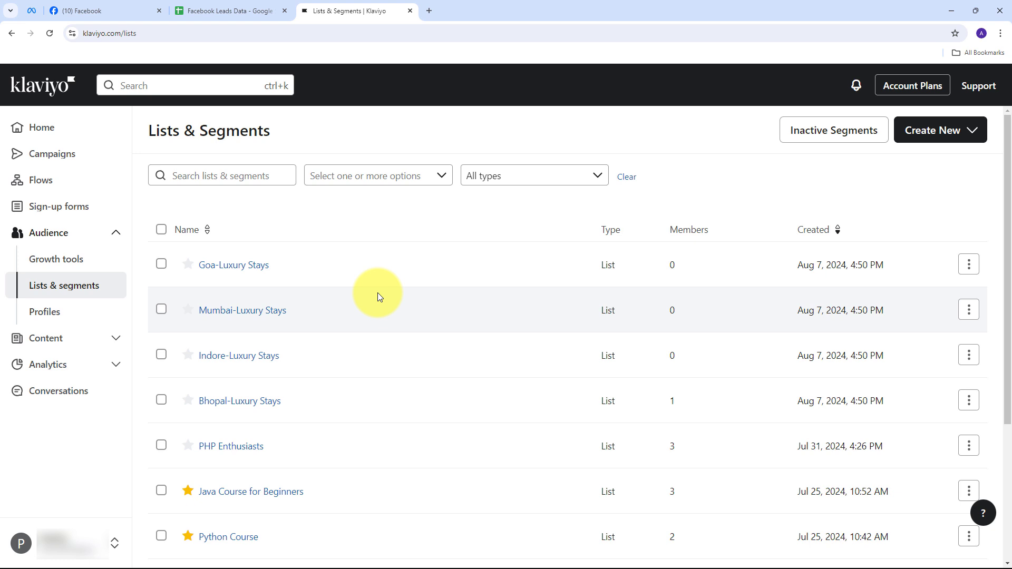
# - Review the Luxury Stays Facebook page, the Facebook Leads Data spreadsheet and the Klaviyo lists across the open browser tabs
pyautogui.click(196, 11)
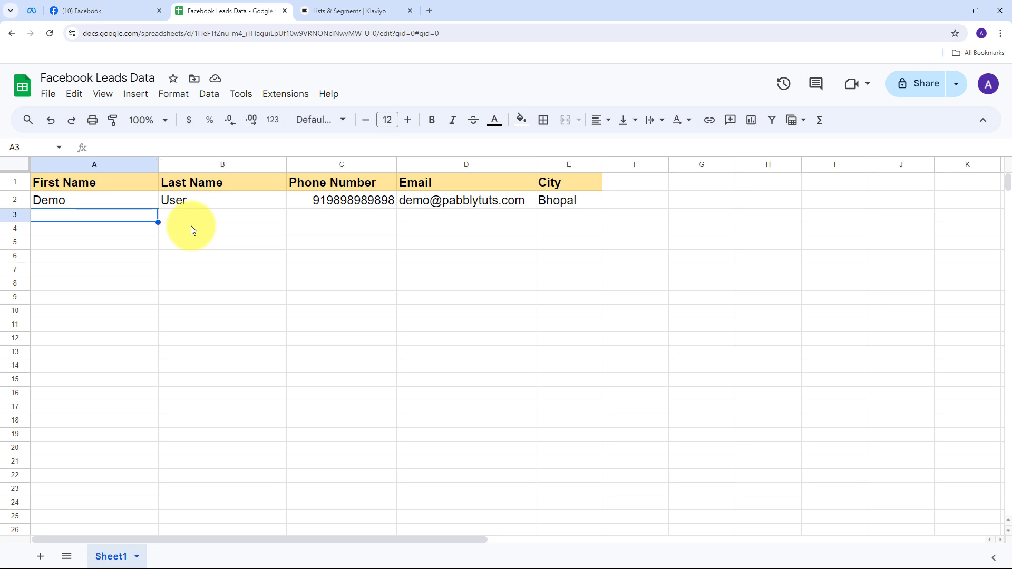
pyautogui.hotkey('ctrl', 'shift', 'Tab')
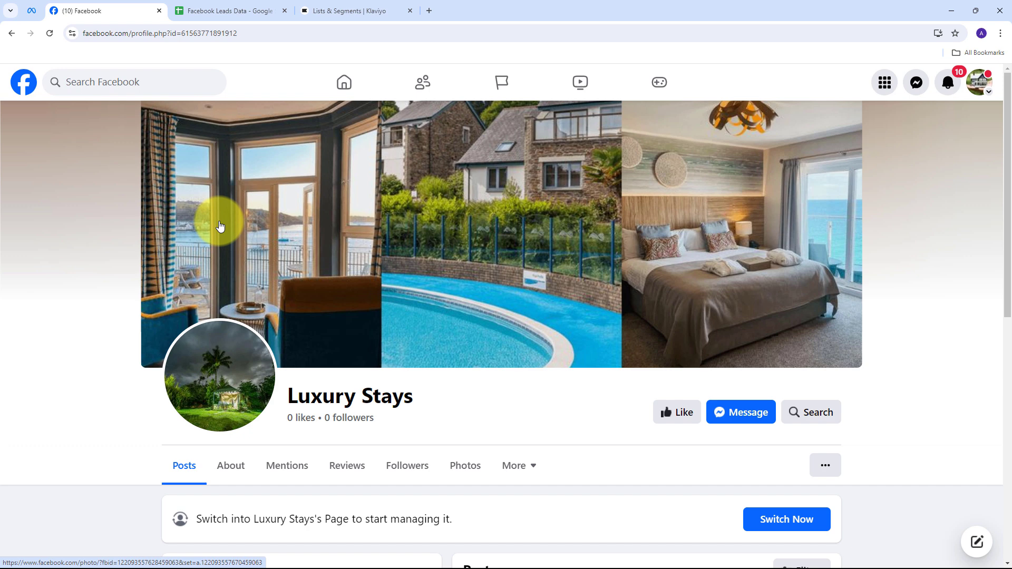
pyautogui.click(345, 11)
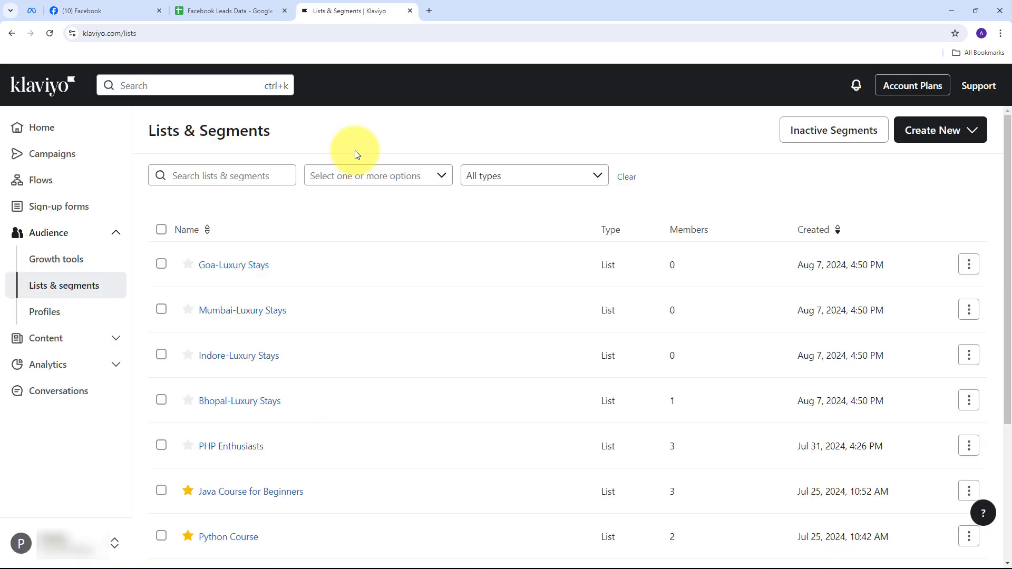
pyautogui.click(106, 11)
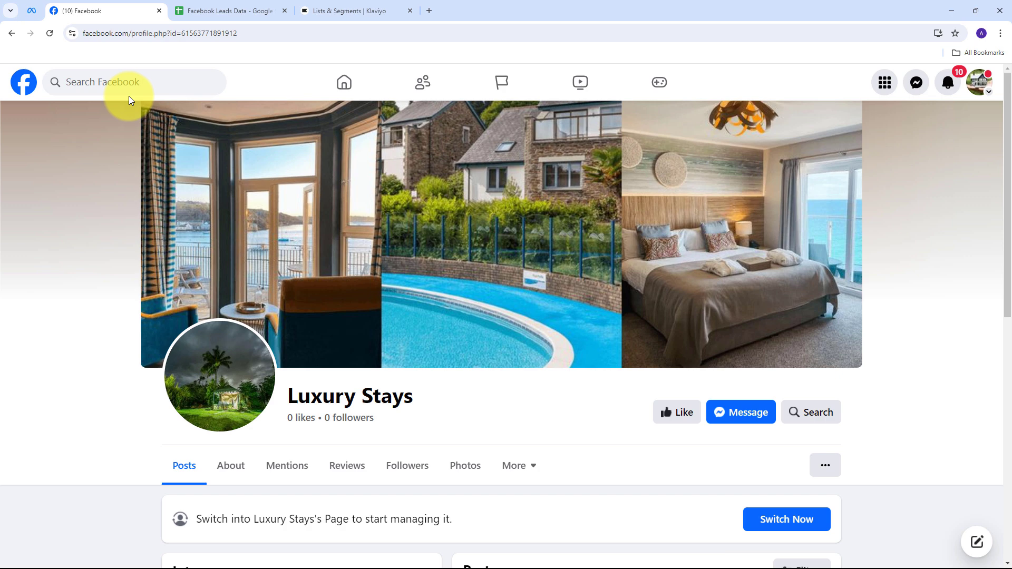
pyautogui.click(224, 10)
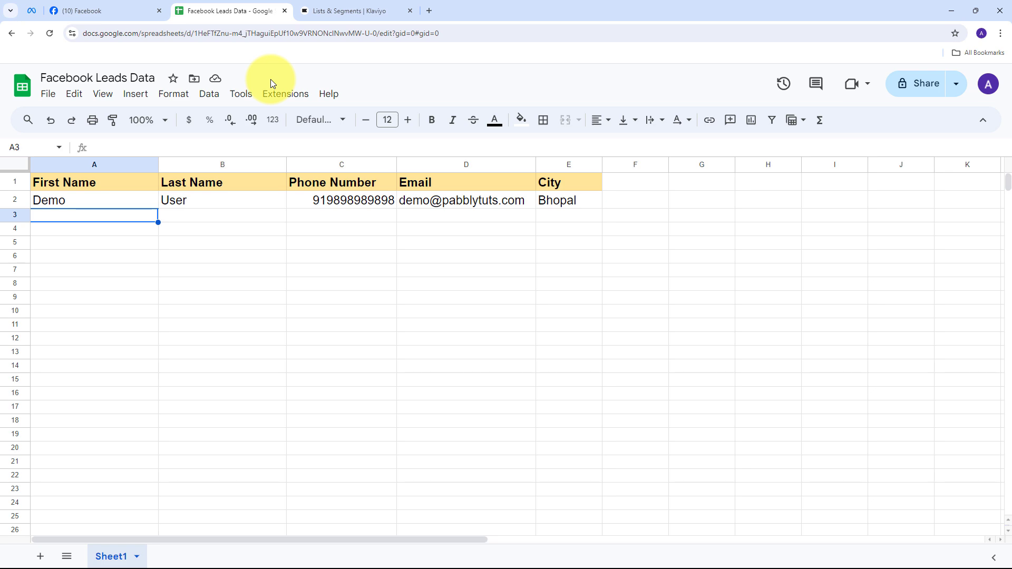
pyautogui.click(138, 12)
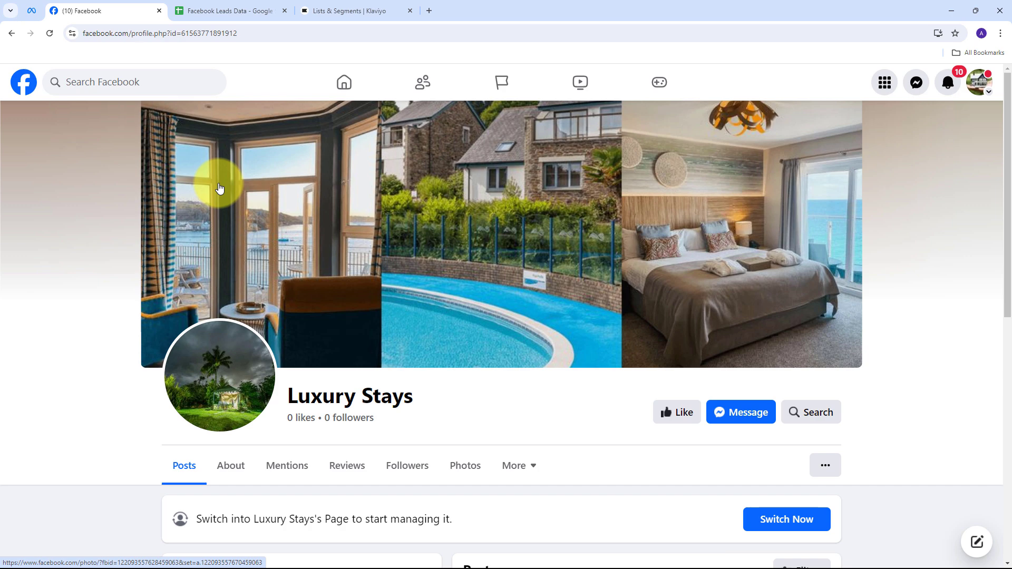
pyautogui.click(382, 11)
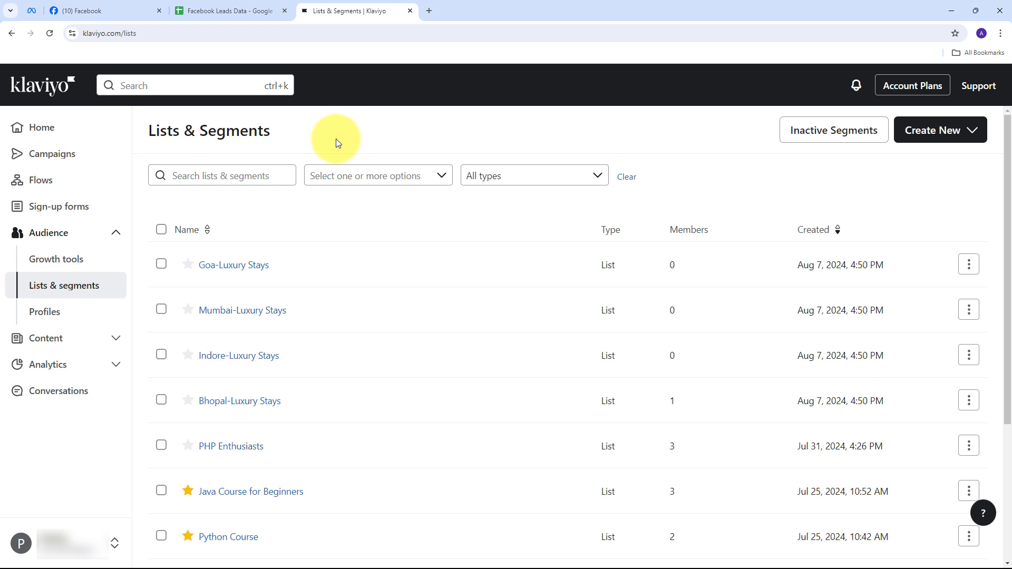
pyautogui.click(203, 11)
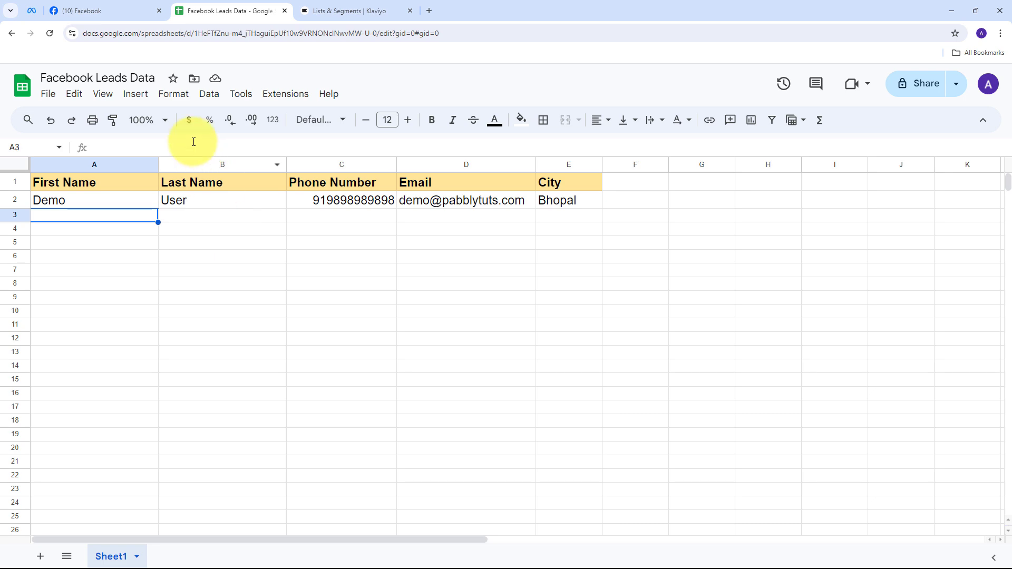
pyautogui.click(103, 7)
pyautogui.click(355, 5)
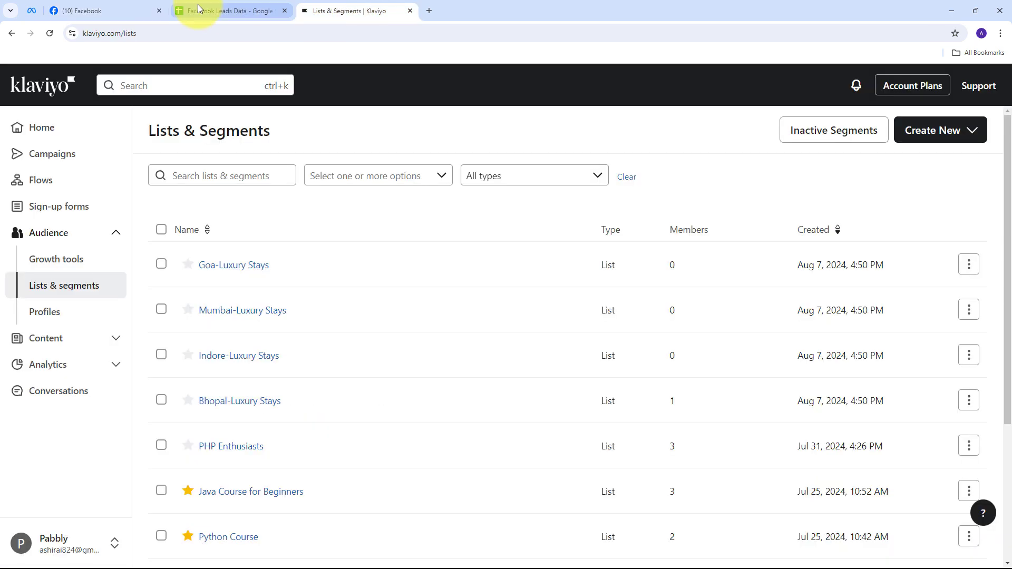
pyautogui.click(197, 5)
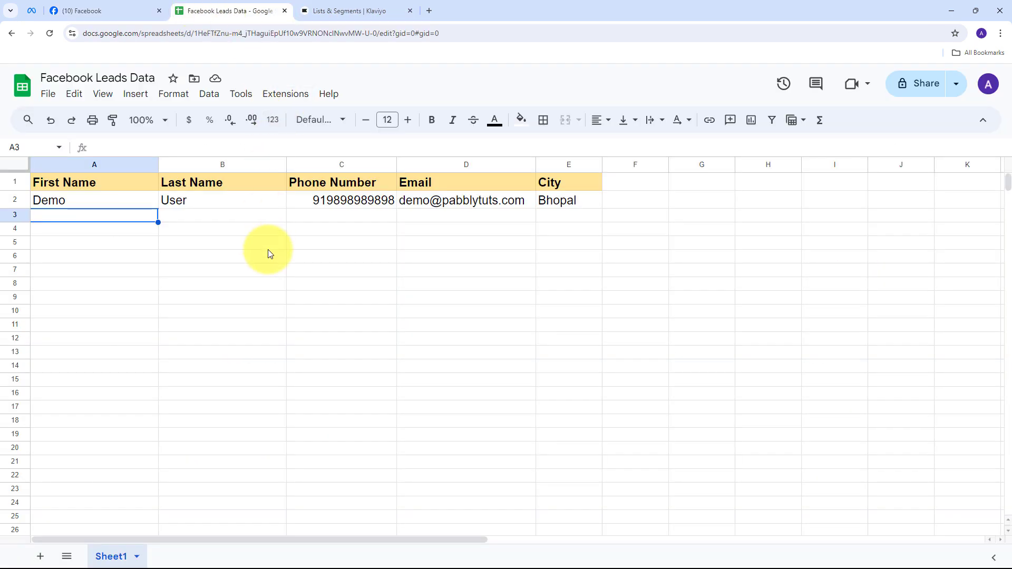
pyautogui.click(125, 7)
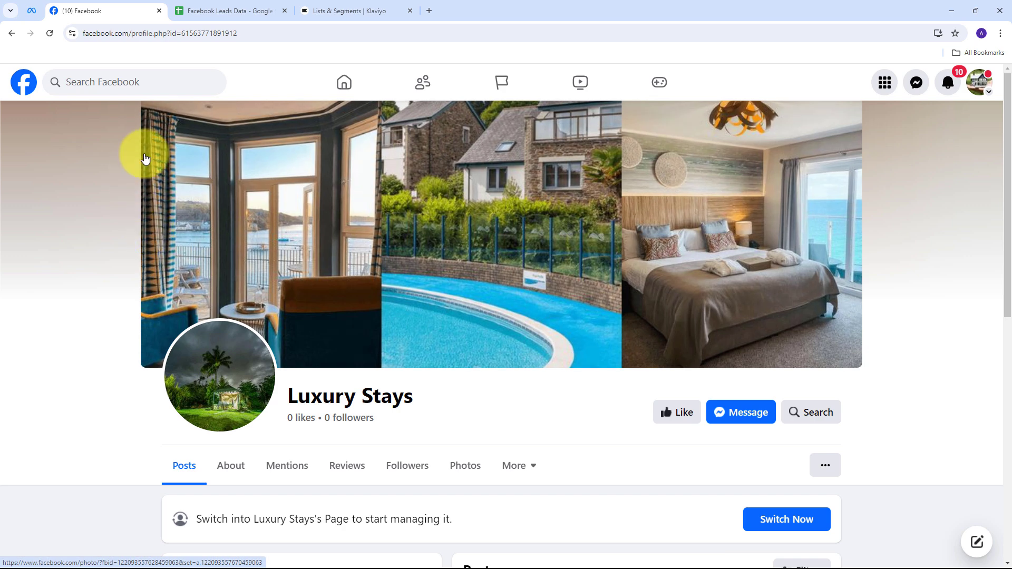
pyautogui.click(337, 9)
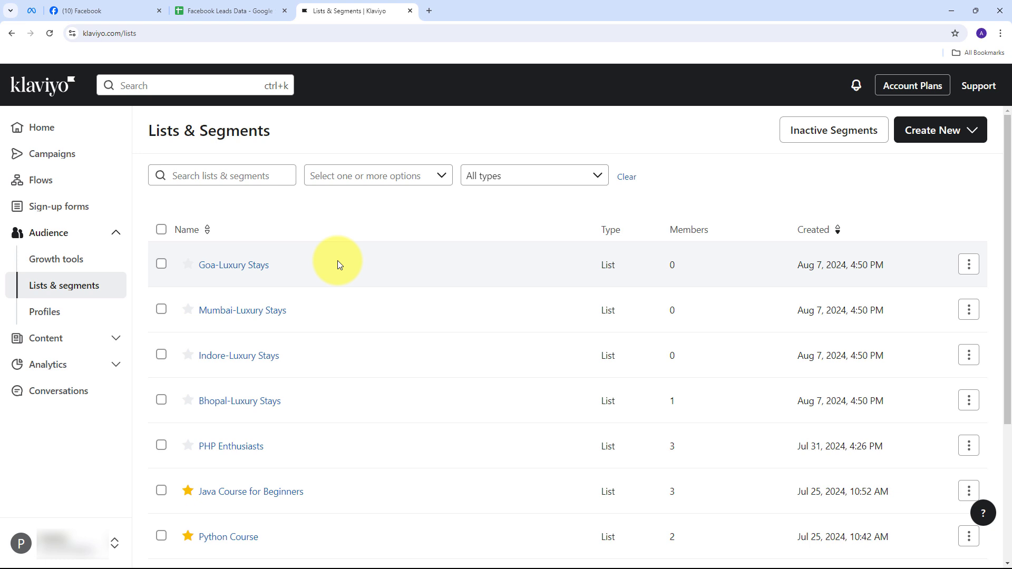
pyautogui.click(255, 7)
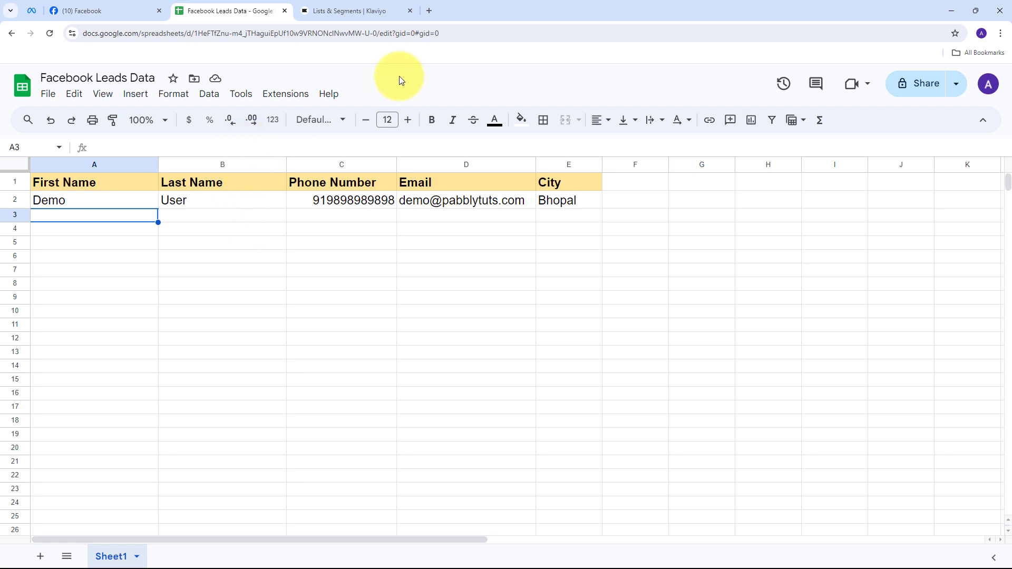
# - Open the Pabbly Connect website at pabbly.com/connect in a new browser tab
pyautogui.click(428, 11)
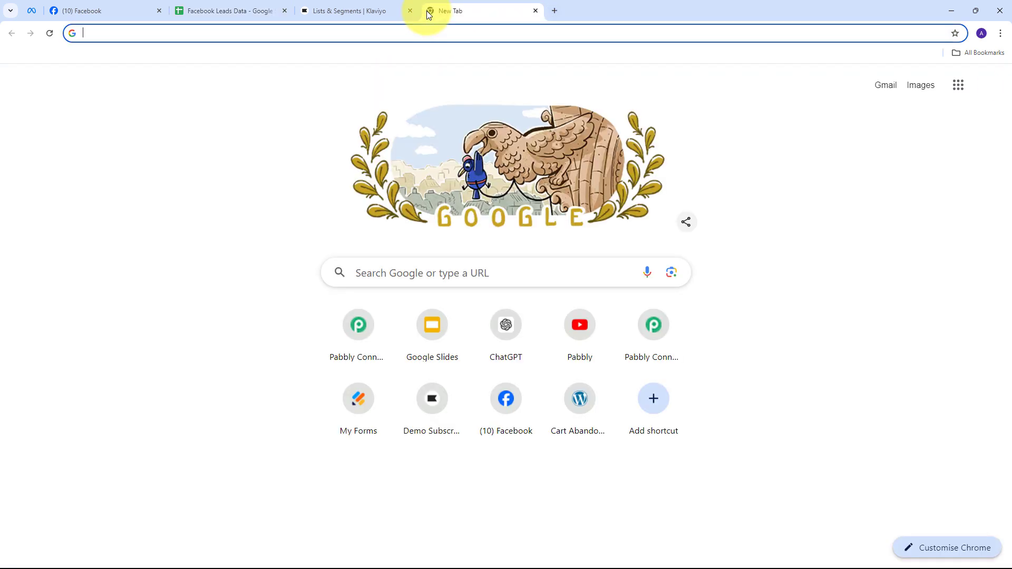
pyautogui.write('pabbl')
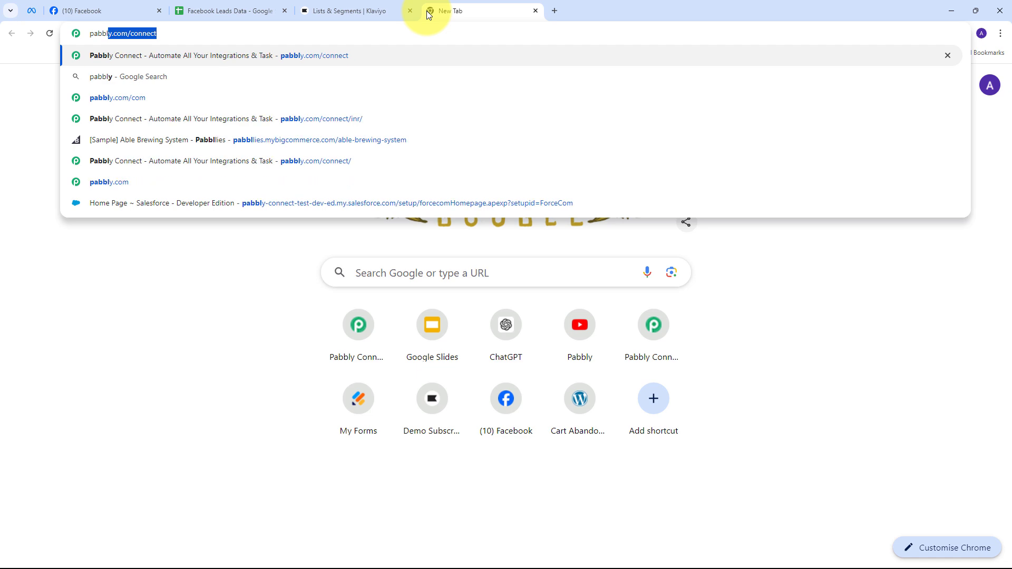
pyautogui.write('y.c')
pyautogui.press('Return')
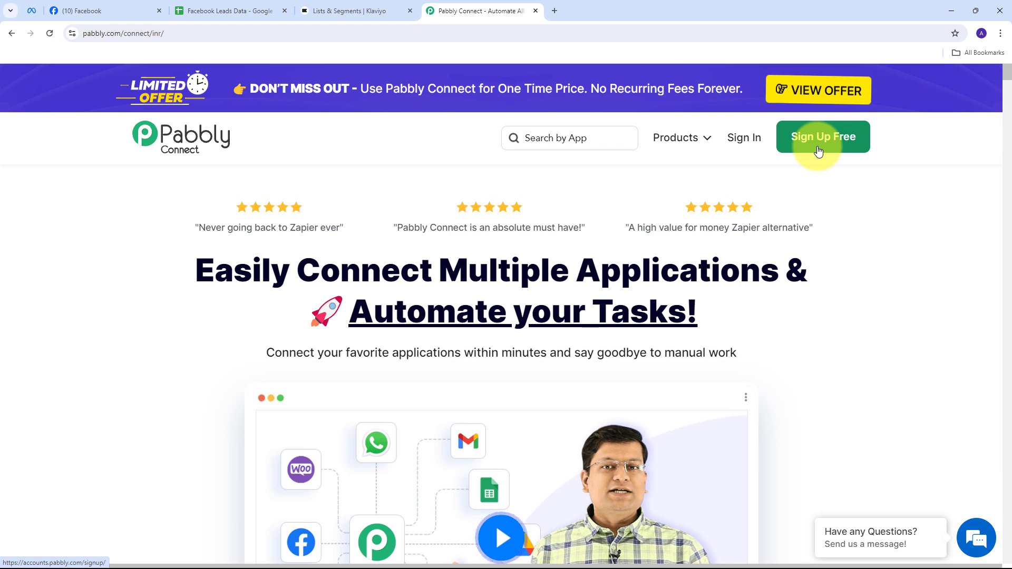
# - Sign in to Pabbly and access the Pabbly Connect application from the list of all Pabbly apps
pyautogui.click(747, 147)
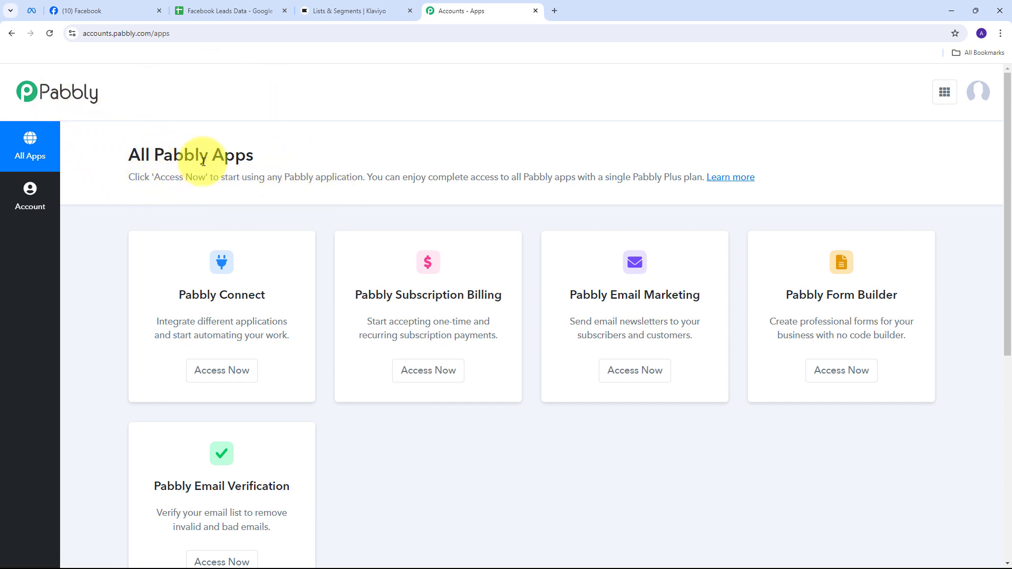
pyautogui.scroll(-1, 211, 190)
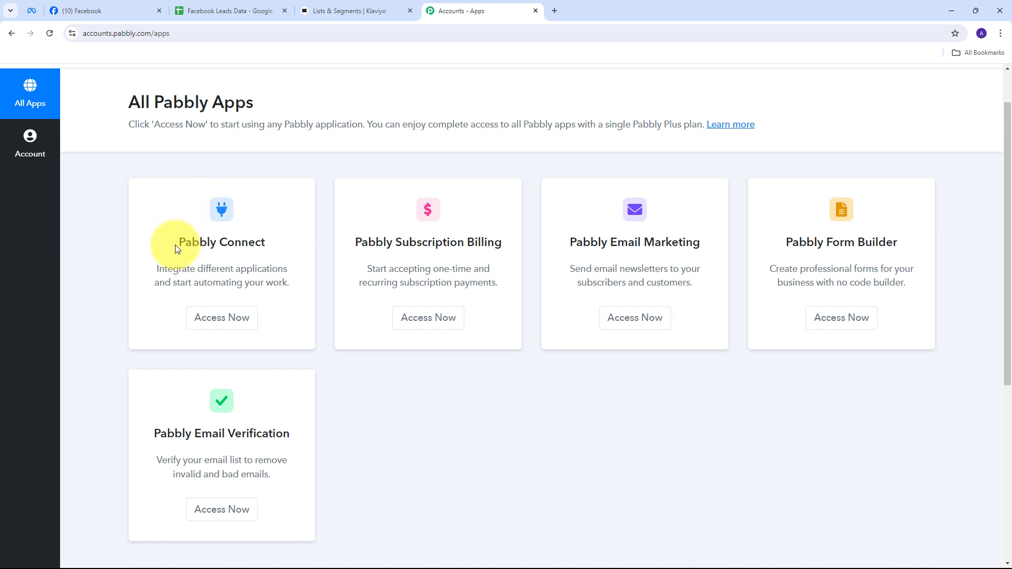
pyautogui.moveTo(177, 245); pyautogui.dragTo(289, 244)
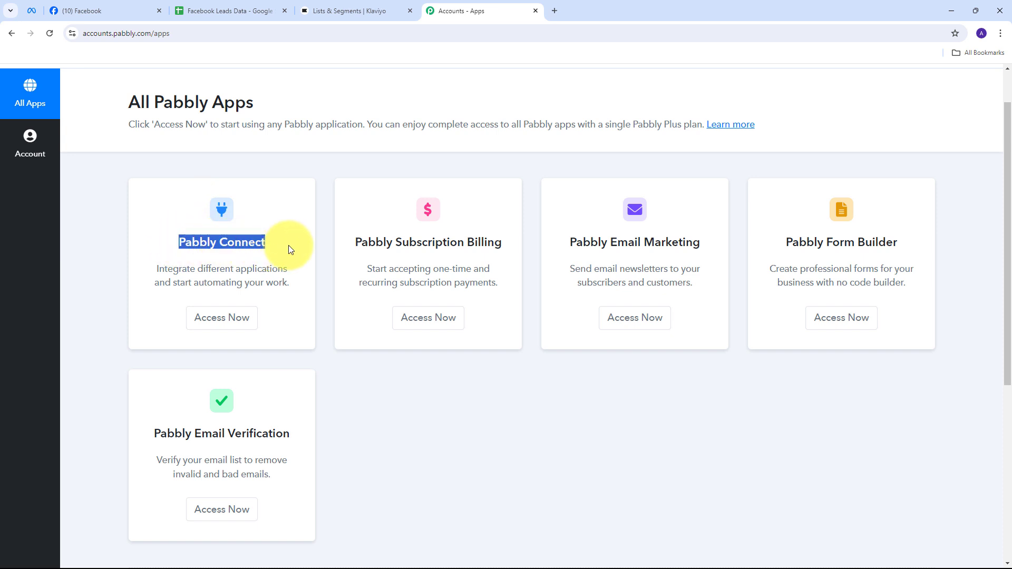
pyautogui.click(228, 320)
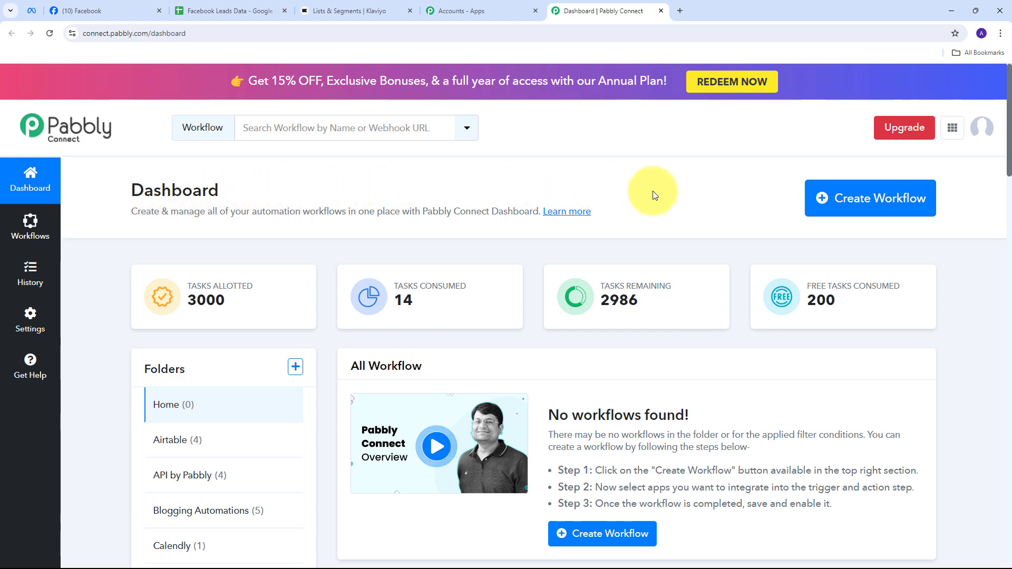
# - Start a new workflow named "Create Facebook Leads as Klaviyo Subscriber in Different Lists & Add Details in Google Sheets"
pyautogui.click(840, 199)
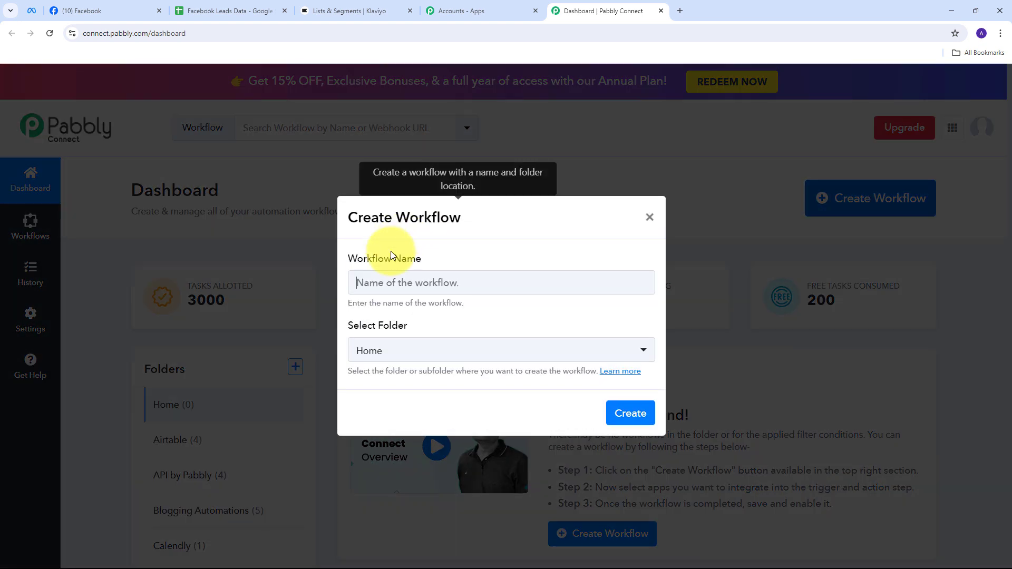
pyautogui.click(386, 285)
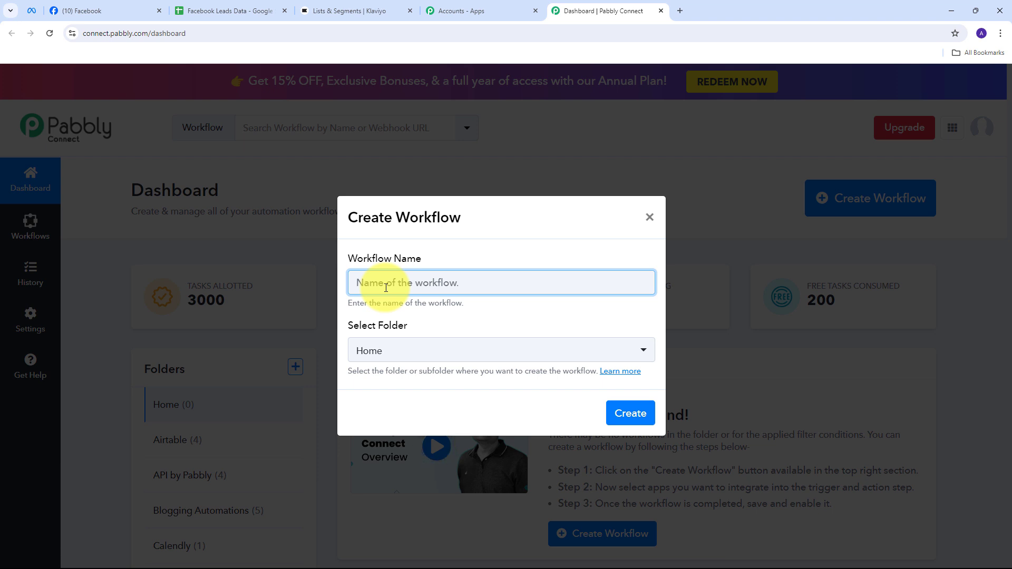
pyautogui.hotkey('ctrl', 'v')
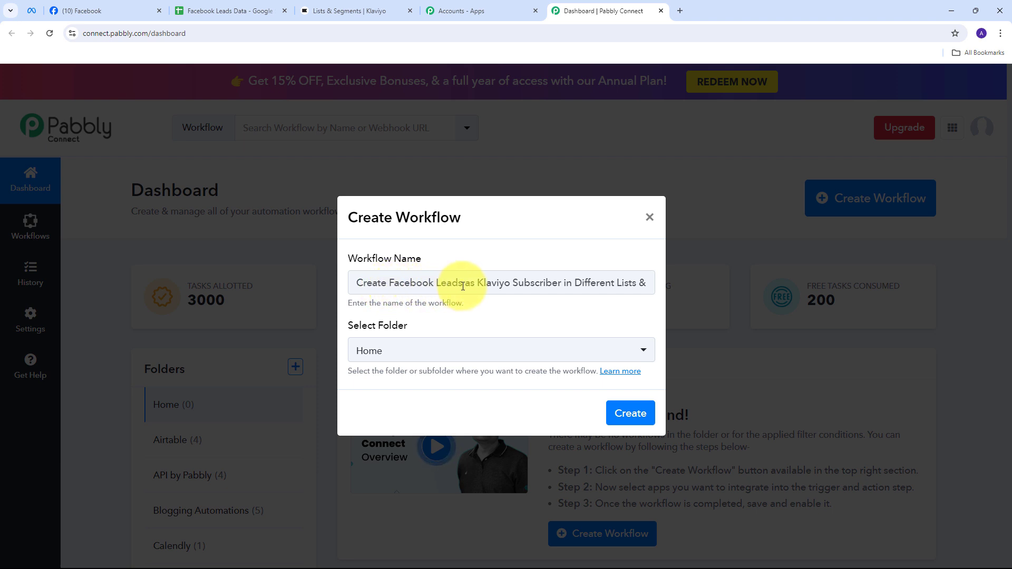
pyautogui.click(645, 283)
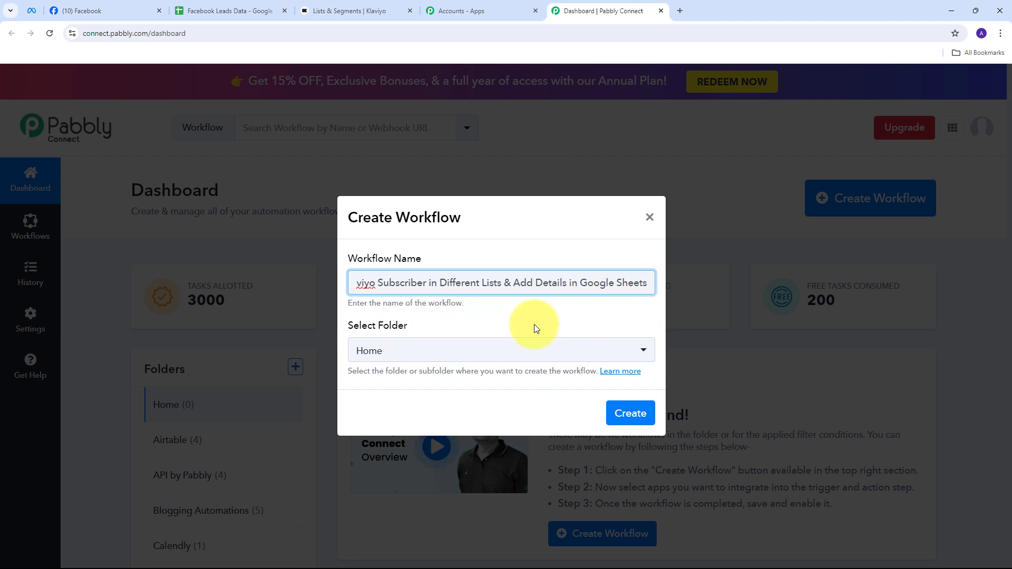
# - Choose the Facebook Lead ads folder for the new workflow and create it
pyautogui.click(514, 357)
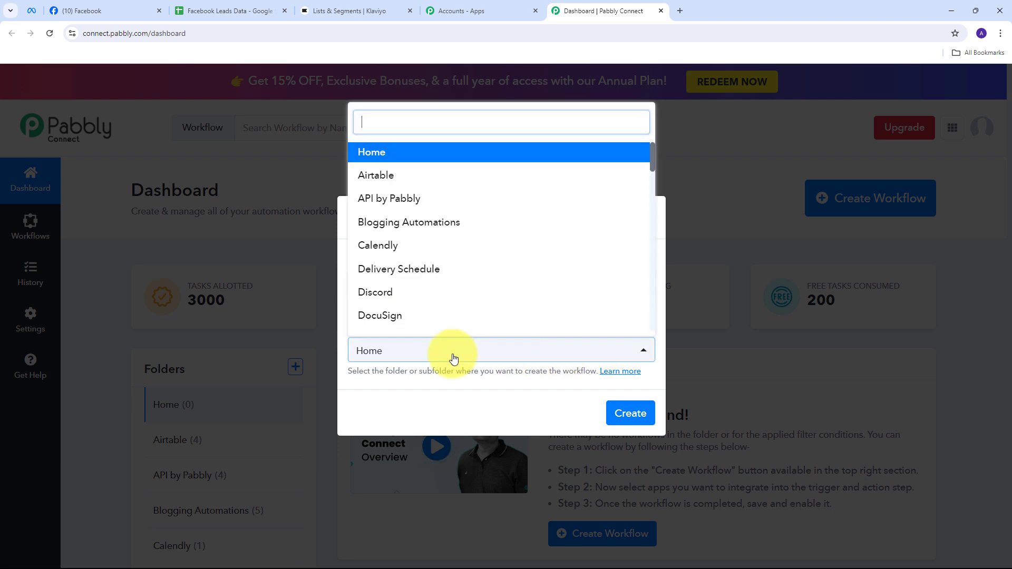
pyautogui.scroll(-1, 439, 184)
pyautogui.scroll(-4, 452, 244)
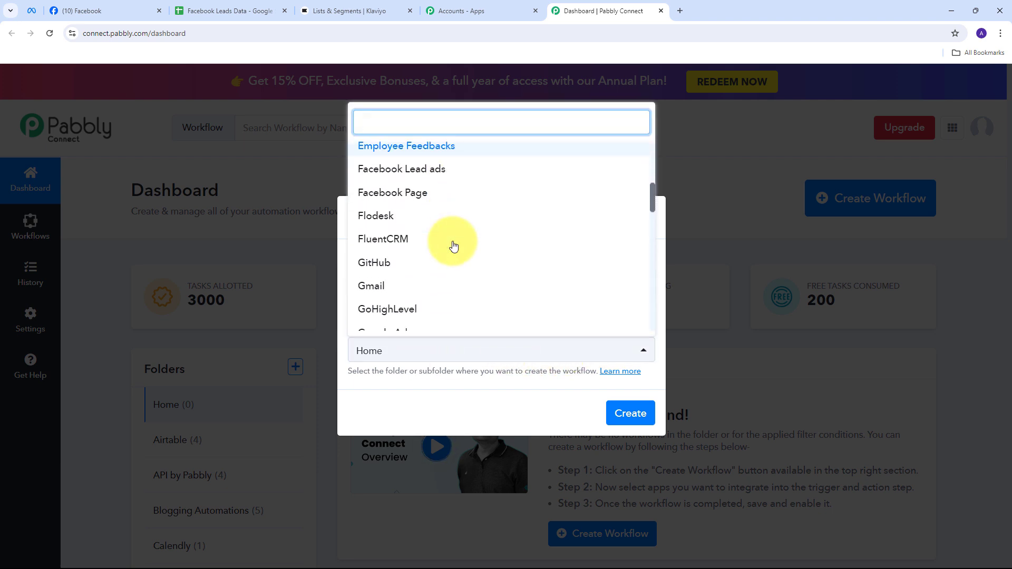
pyautogui.scroll(2, 453, 245)
pyautogui.scroll(-2, 452, 245)
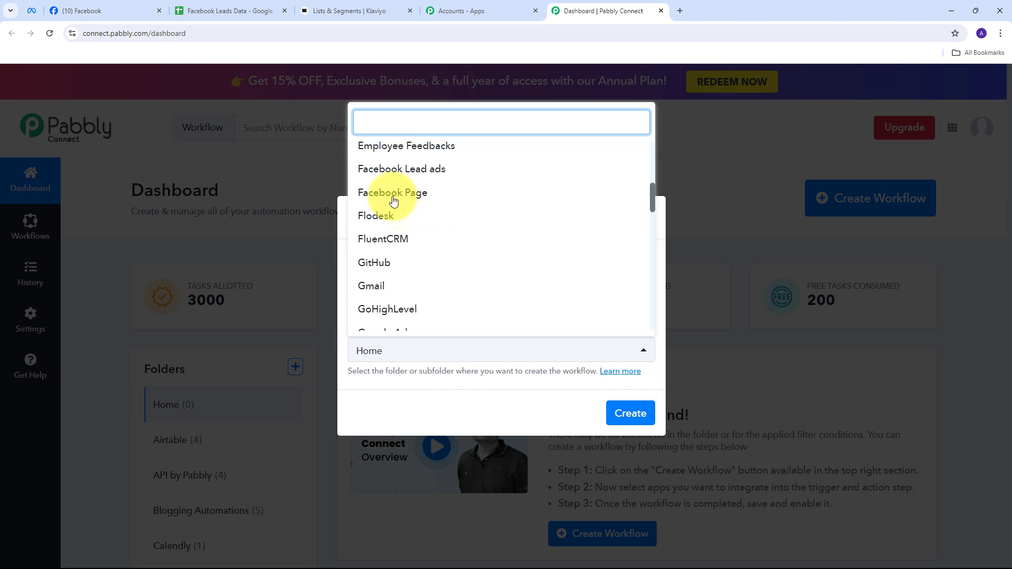
pyautogui.click(424, 175)
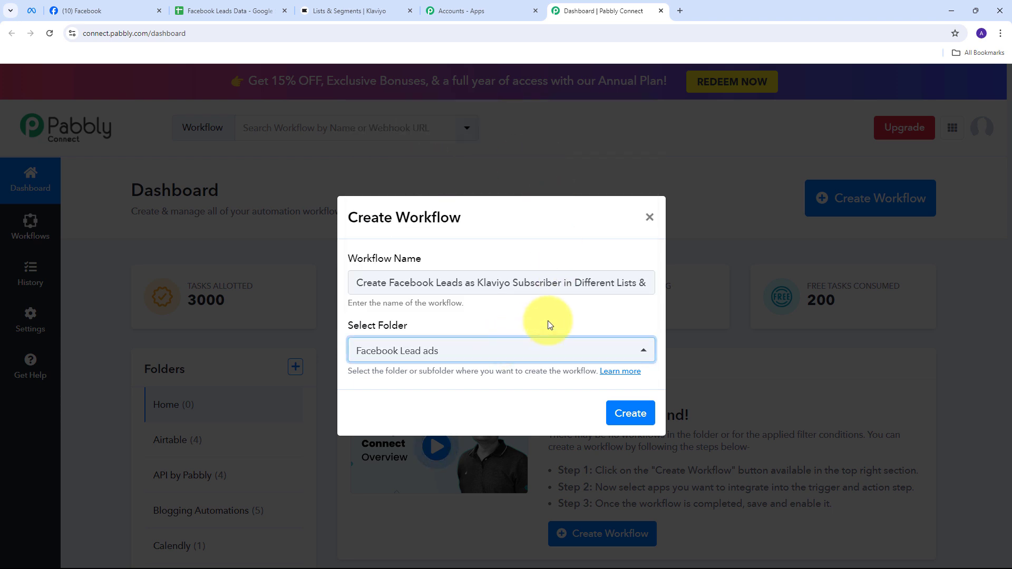
pyautogui.click(624, 414)
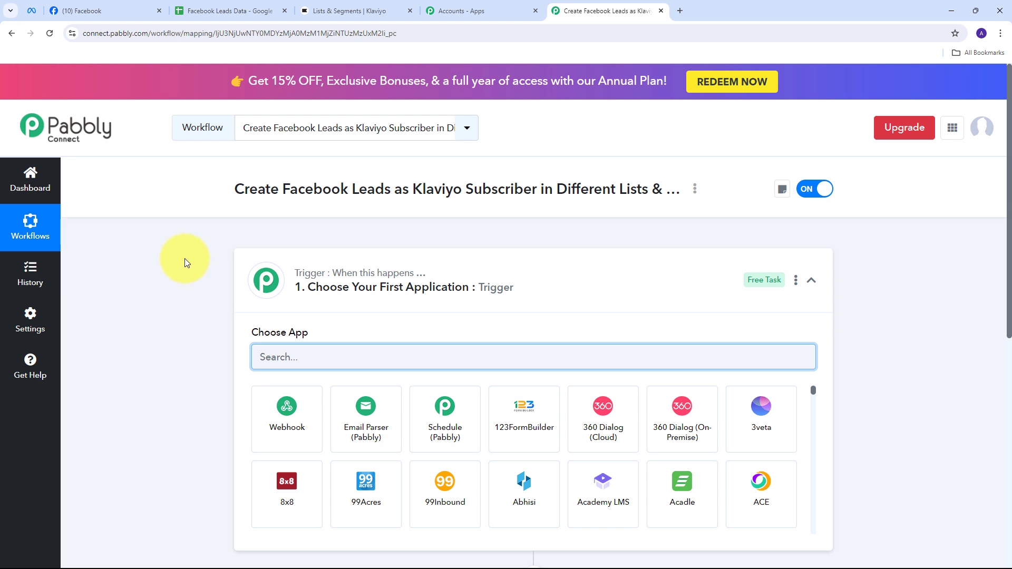
# - Search the trigger applications for Facebook and choose Facebook Lead Ads as the workflow's trigger app
pyautogui.scroll(-2, 183, 248)
pyautogui.scroll(-2, 181, 237)
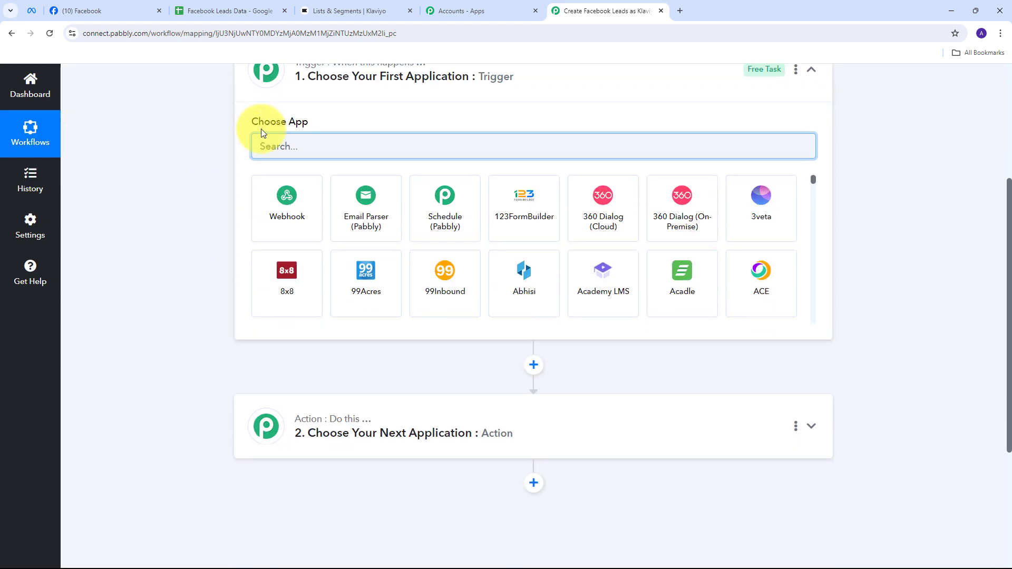
pyautogui.scroll(1, 261, 129)
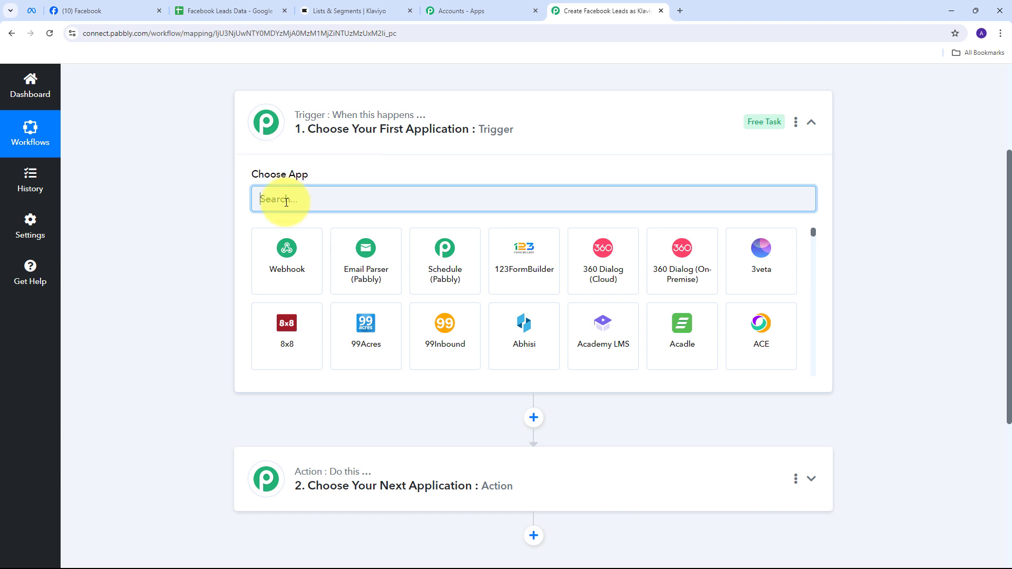
pyautogui.write('Face')
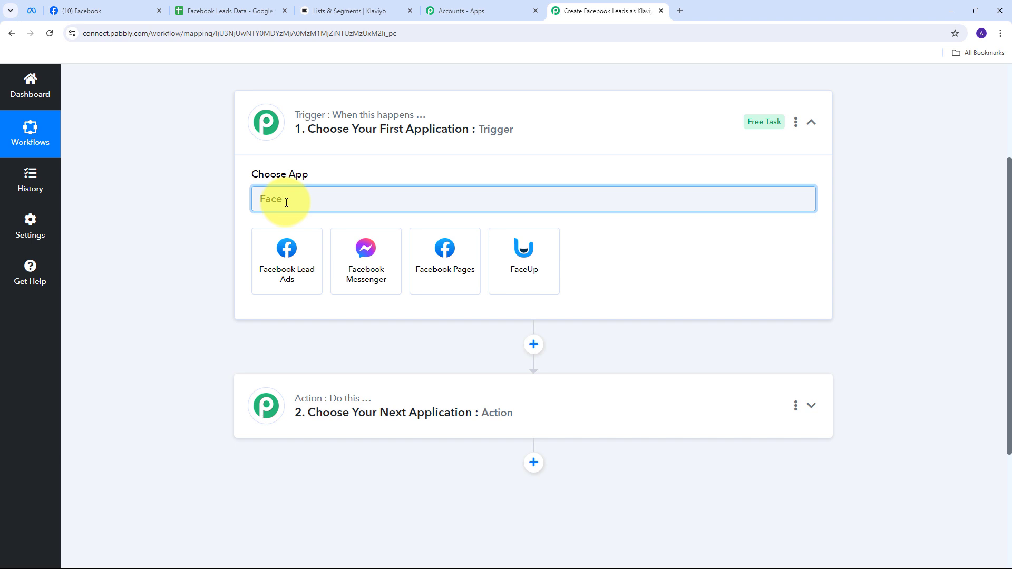
pyautogui.write('book')
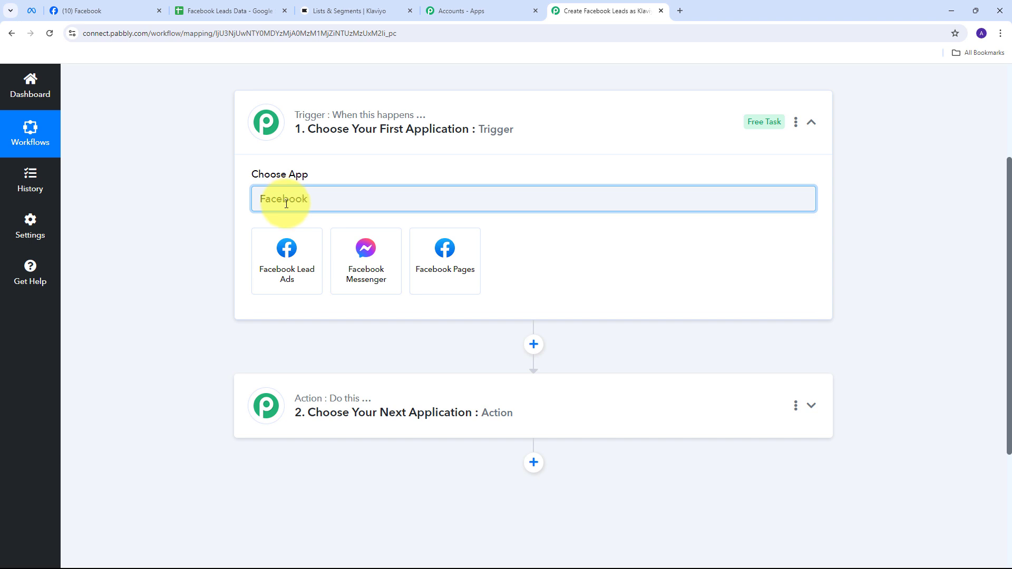
pyautogui.click(288, 253)
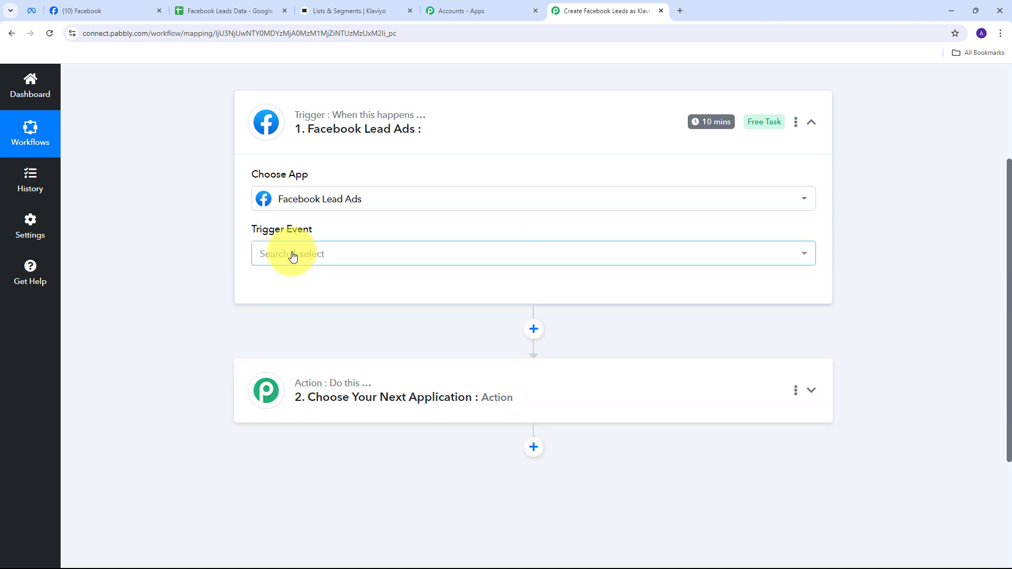
pyautogui.moveTo(264, 235)
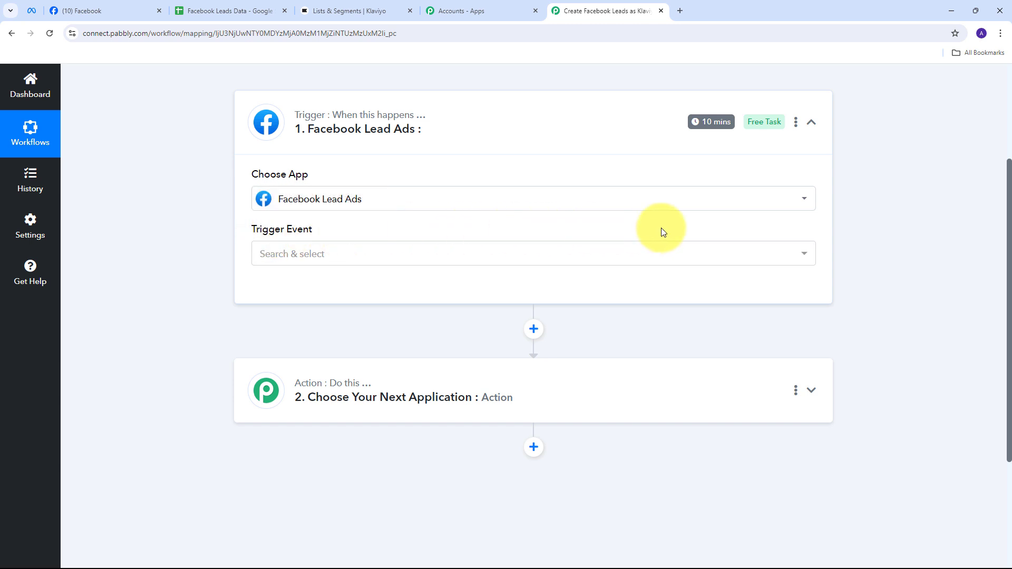
# - Set the trigger event to New Lead (Instant) and authorize a new Facebook Lead Ads connection with the existing Facebook login
pyautogui.click(549, 258)
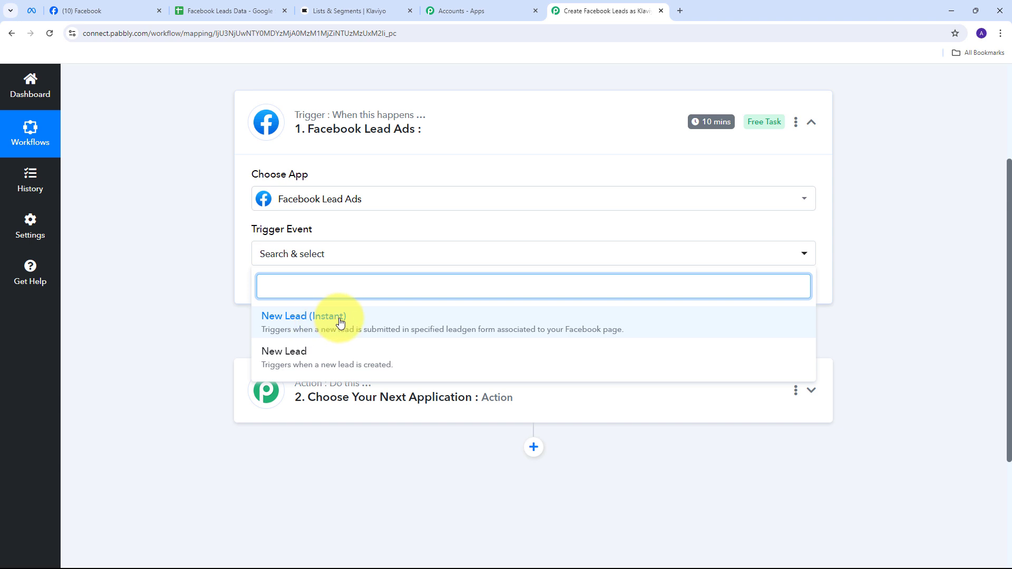
pyautogui.click(340, 322)
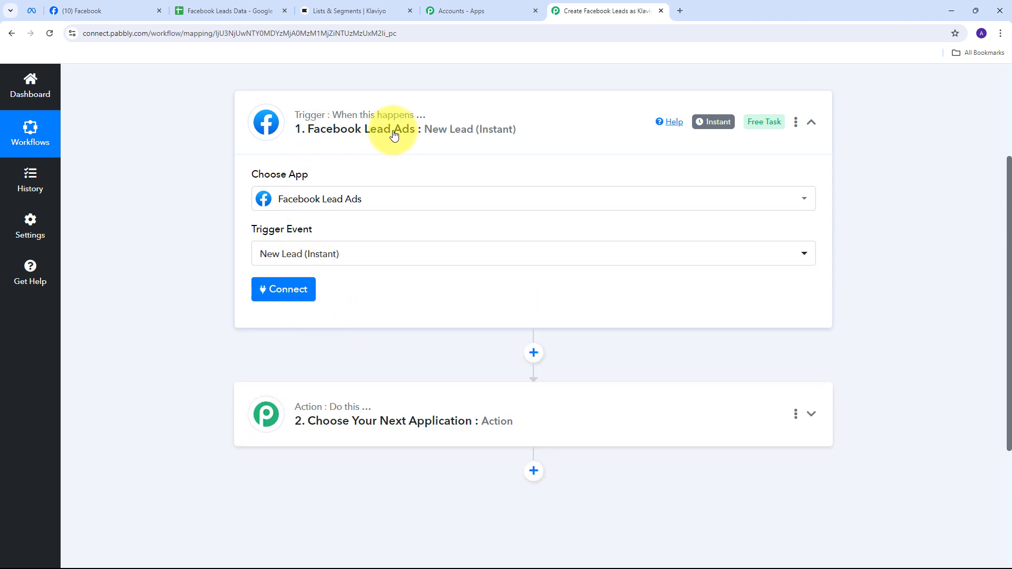
pyautogui.click(288, 298)
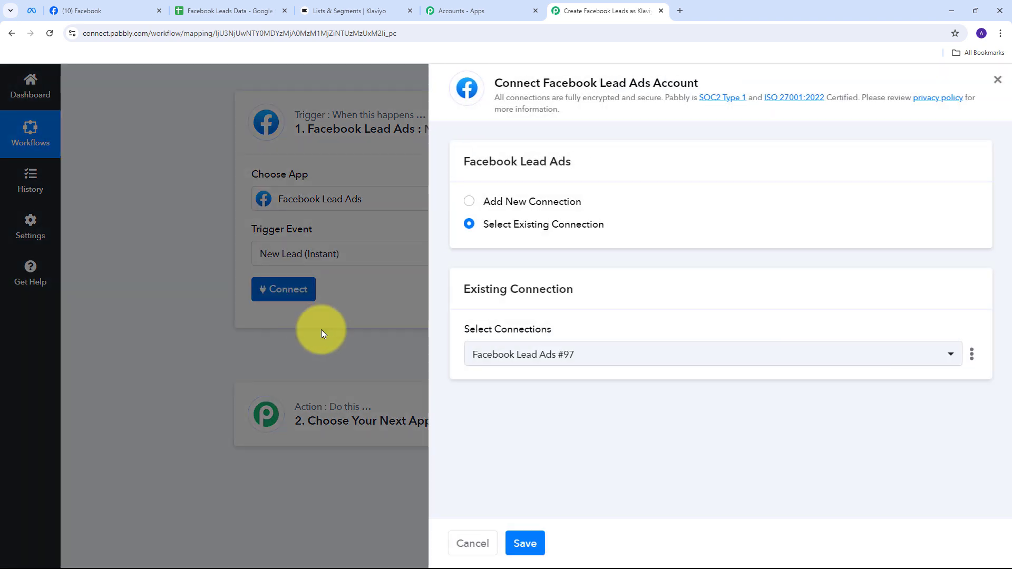
pyautogui.click(518, 201)
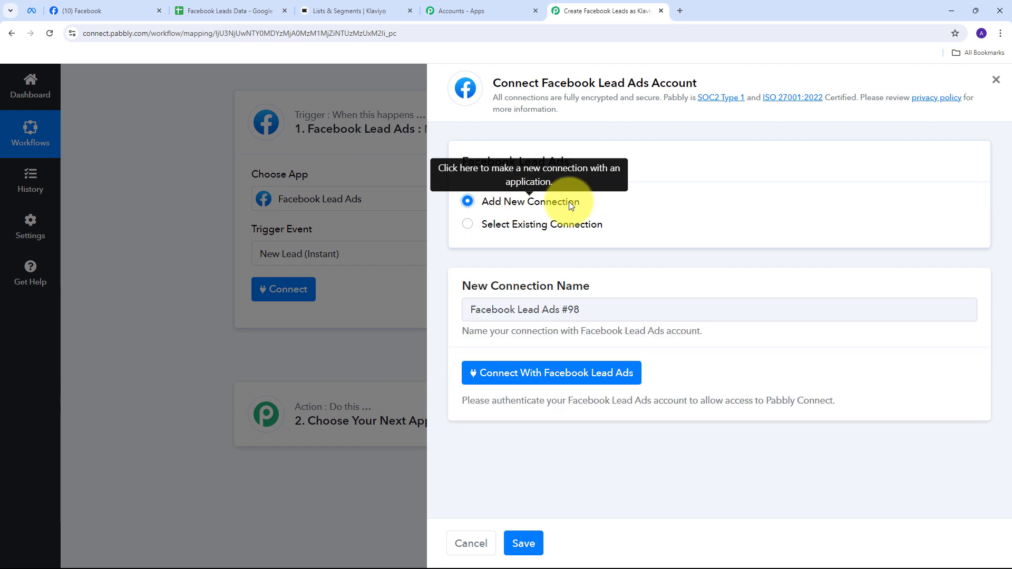
pyautogui.click(542, 376)
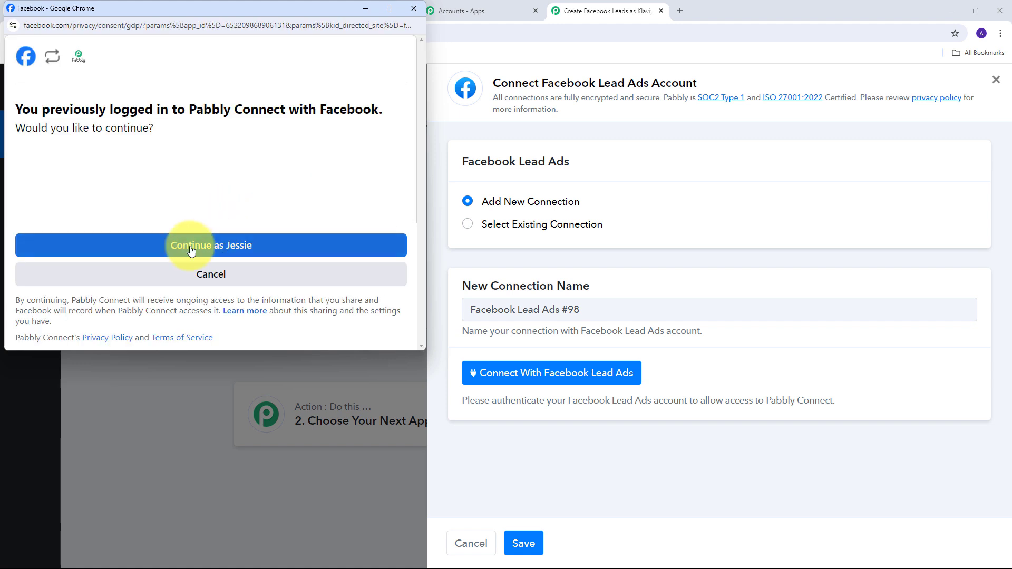
pyautogui.click(224, 246)
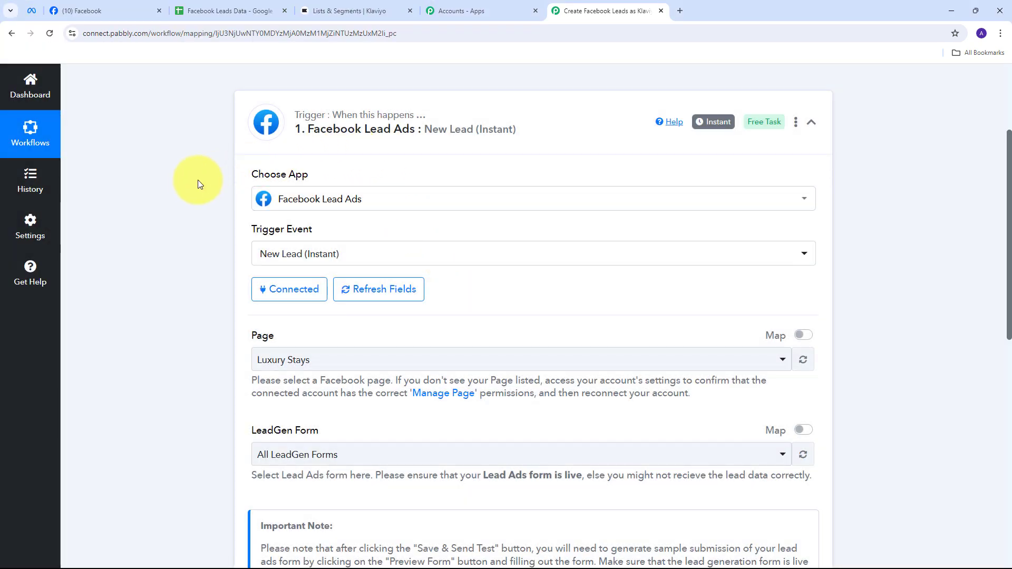
# - Check the name of the Luxury Stays page on Facebook, and return to the Pabbly Connect workflow
pyautogui.scroll(-2, 191, 182)
pyautogui.scroll(-2, 191, 183)
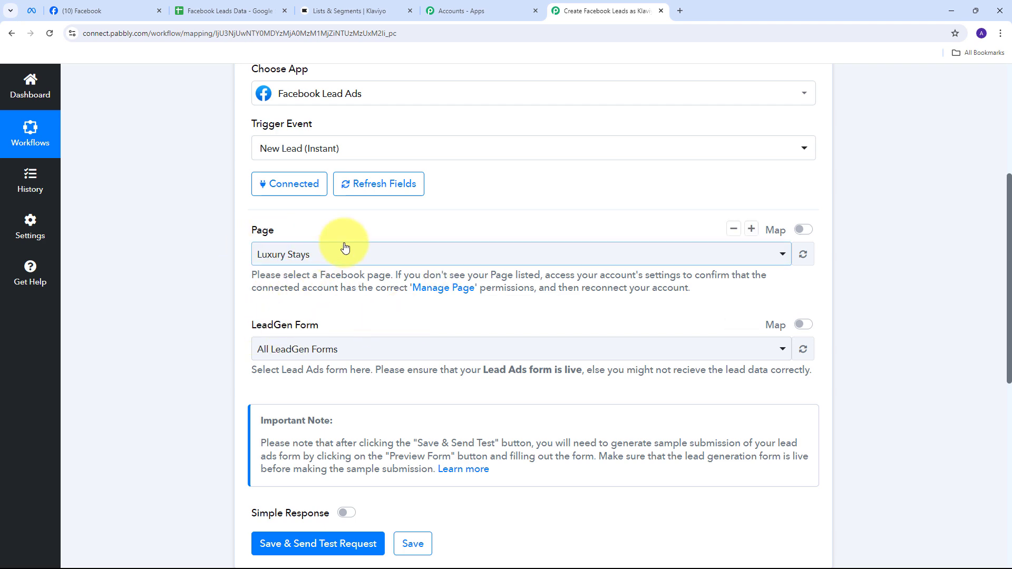
pyautogui.click(89, 11)
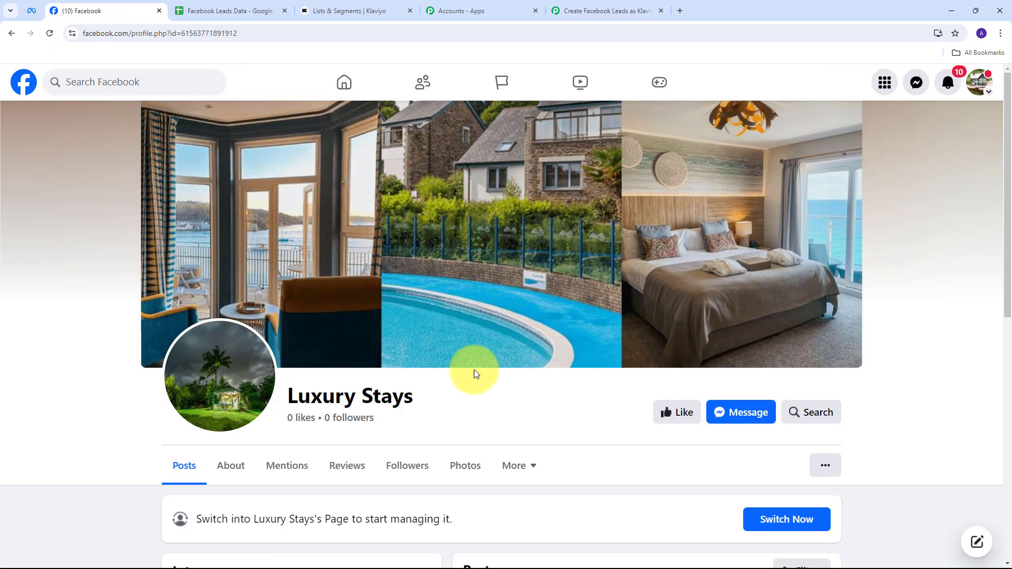
pyautogui.scroll(-2, 383, 267)
pyautogui.scroll(2, 323, 294)
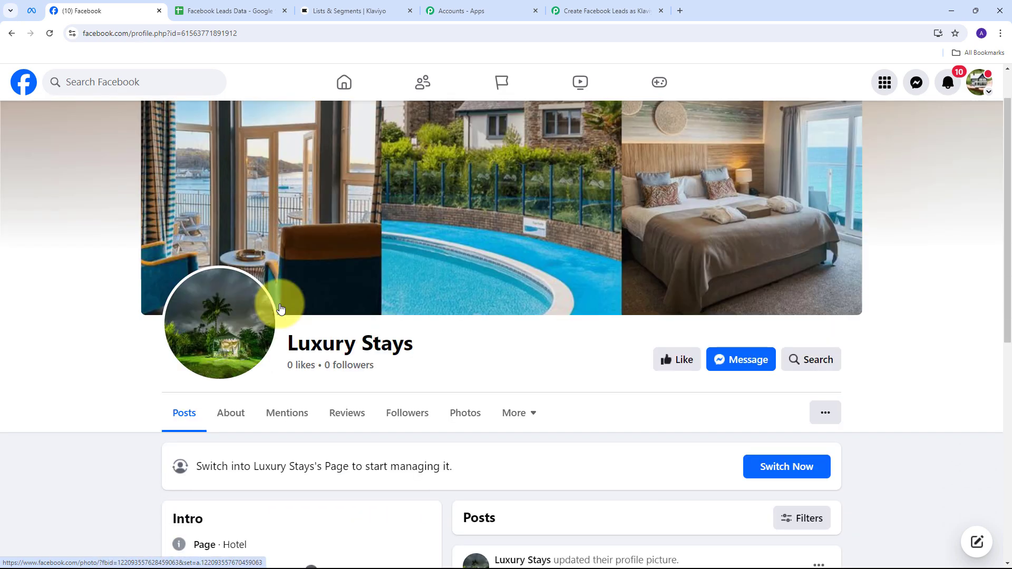
pyautogui.scroll(-1, 390, 306)
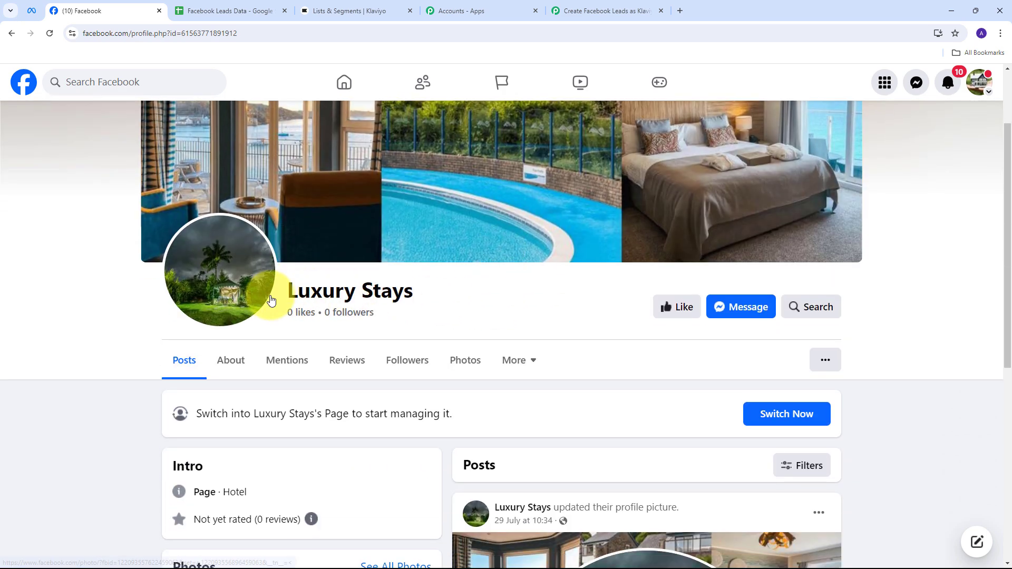
pyautogui.tripleClick(279, 295)
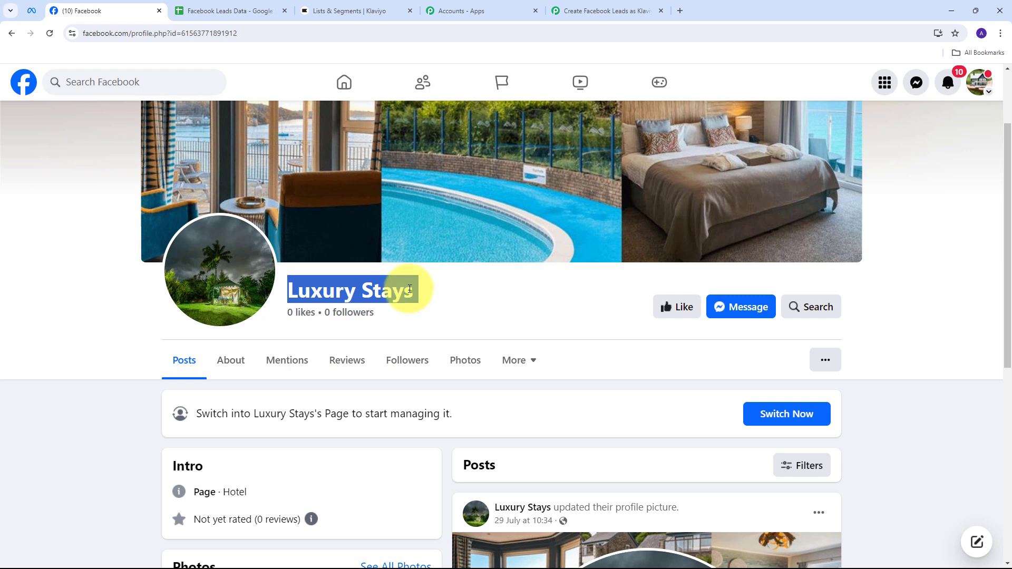
pyautogui.click(575, 10)
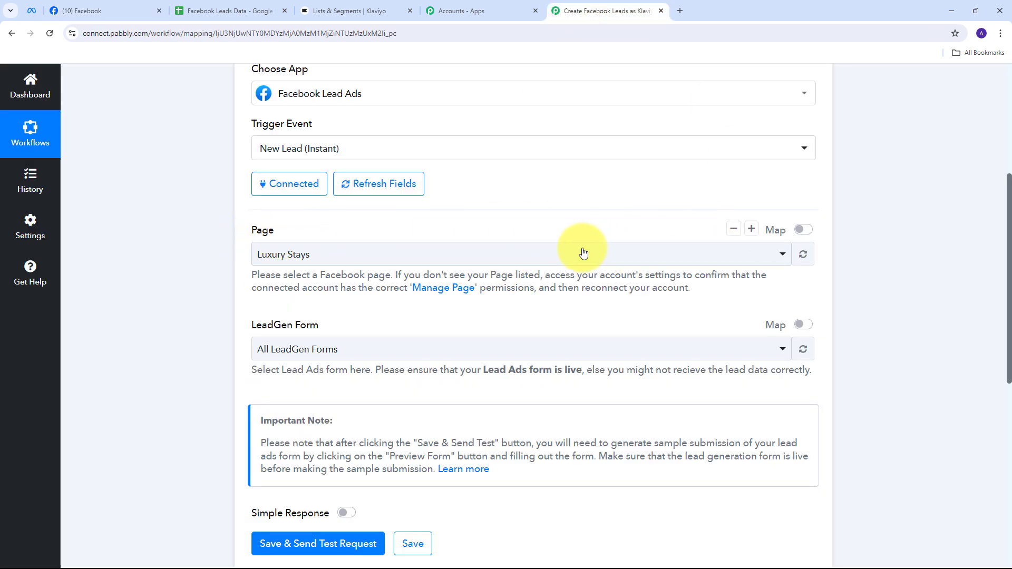
# - Select Luxury Stays as the trigger's Facebook page and All LeadGen Forms as its lead form
pyautogui.click(537, 254)
pyautogui.scroll(-5, 377, 354)
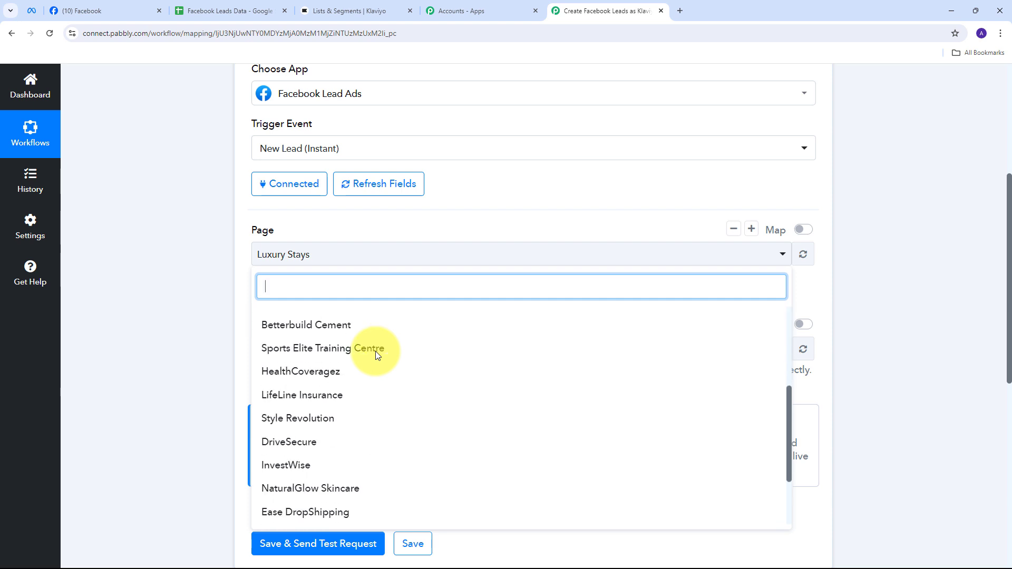
pyautogui.scroll(5, 377, 355)
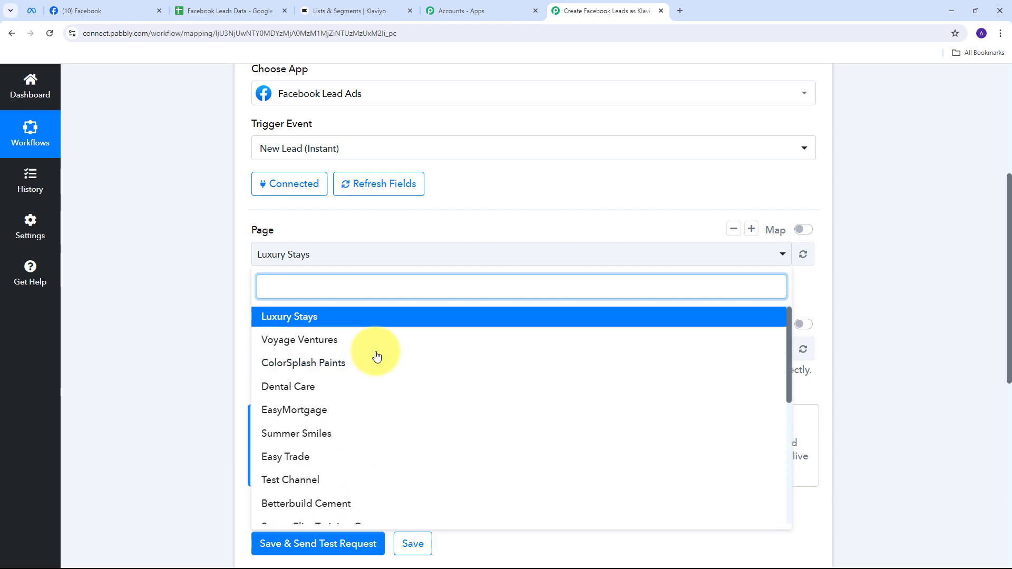
pyautogui.click(338, 323)
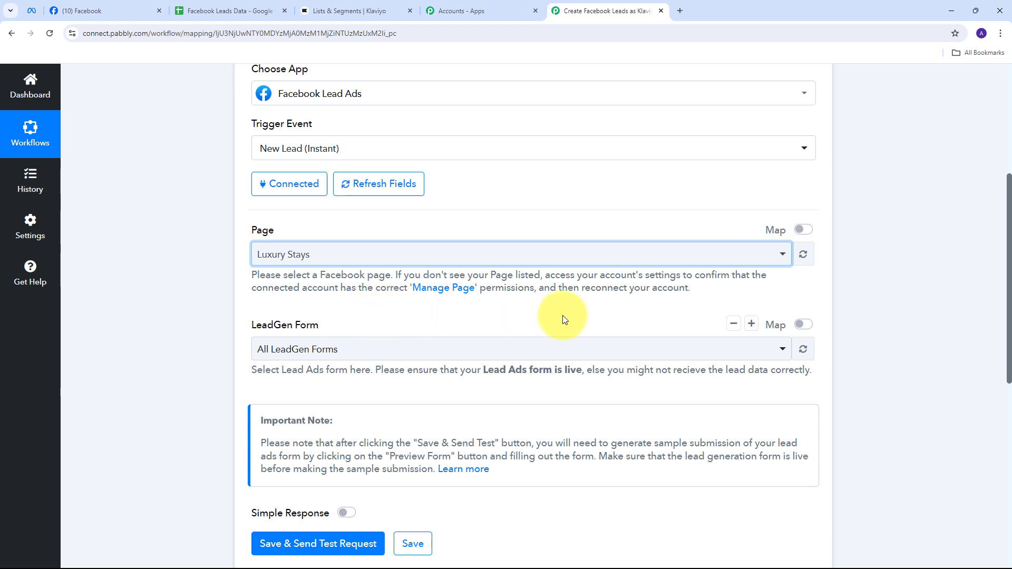
pyautogui.click(543, 348)
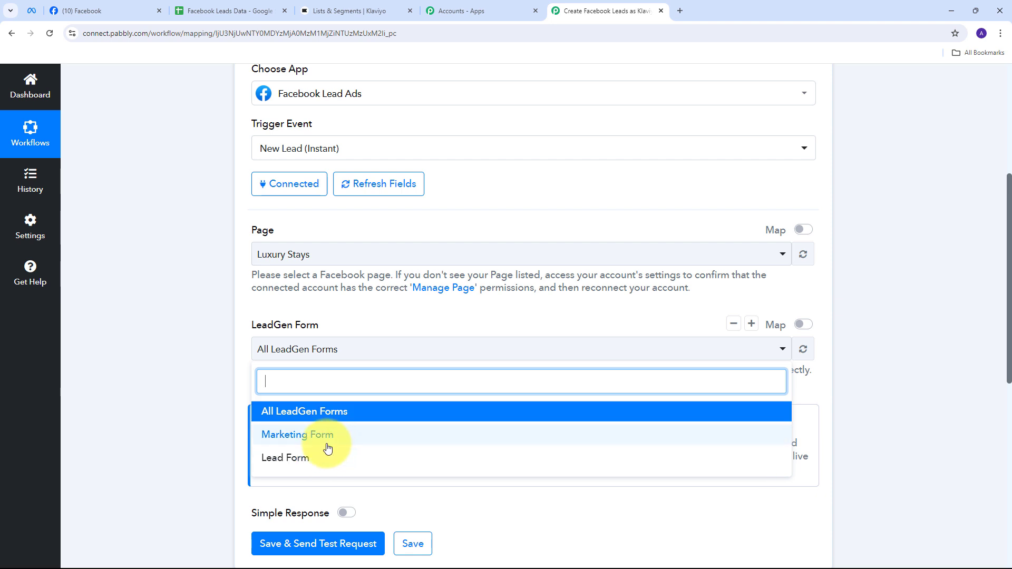
pyautogui.click(316, 412)
# - Save the Facebook Lead Ads trigger and send a test request to start waiting for a webhook response
pyautogui.scroll(-1, 487, 292)
pyautogui.scroll(-1, 490, 289)
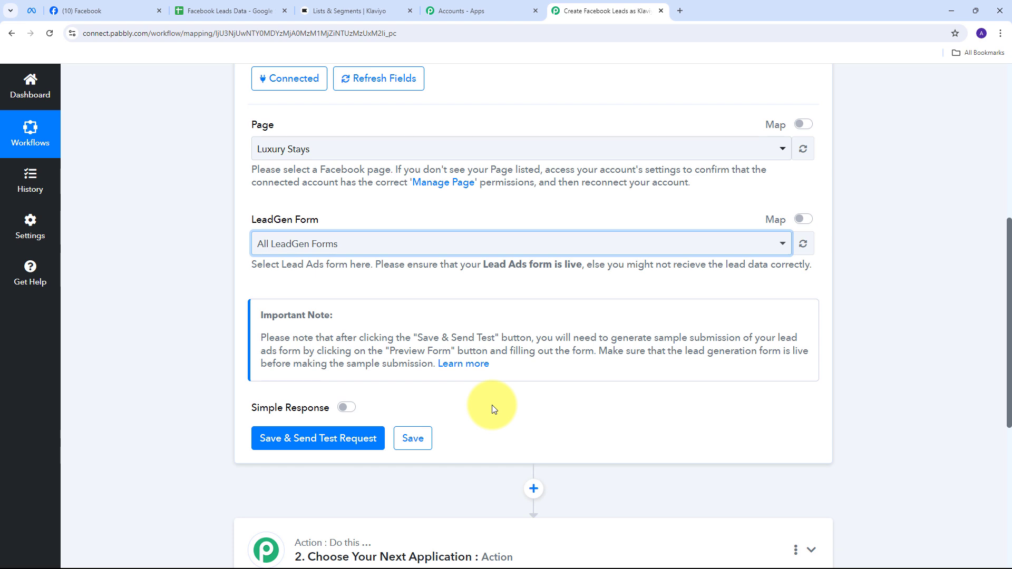
pyautogui.scroll(-3, 395, 337)
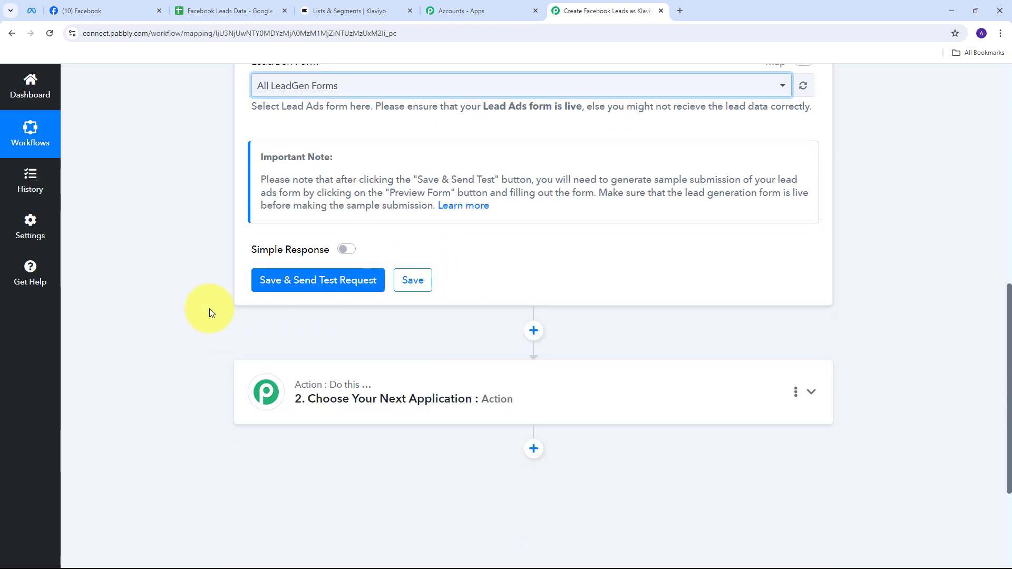
pyautogui.click(335, 282)
pyautogui.click(331, 279)
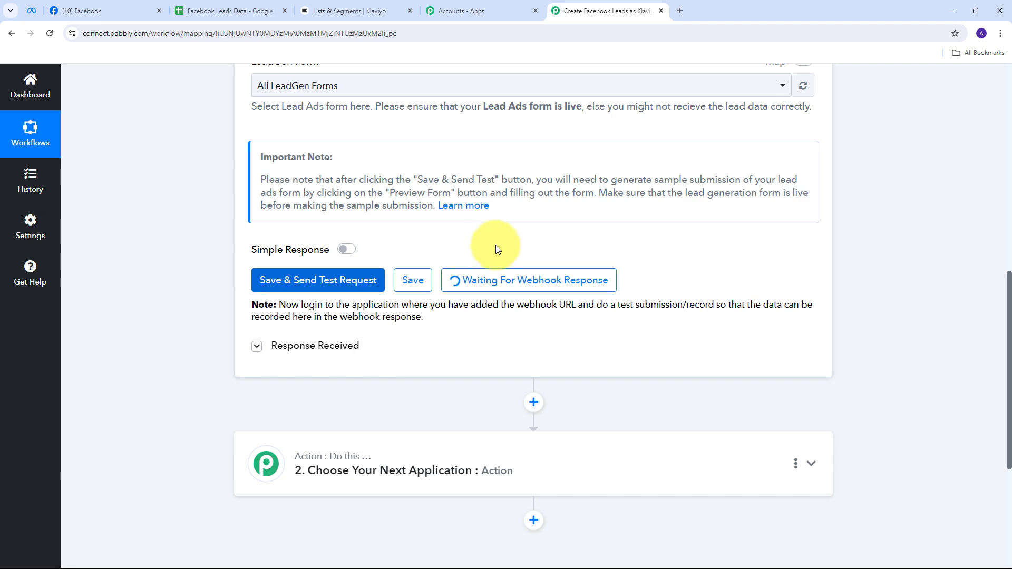
# - Switch to Meta for Developers and open the Lead Ads RTU Debug Tool from its developer tools
pyautogui.click(32, 12)
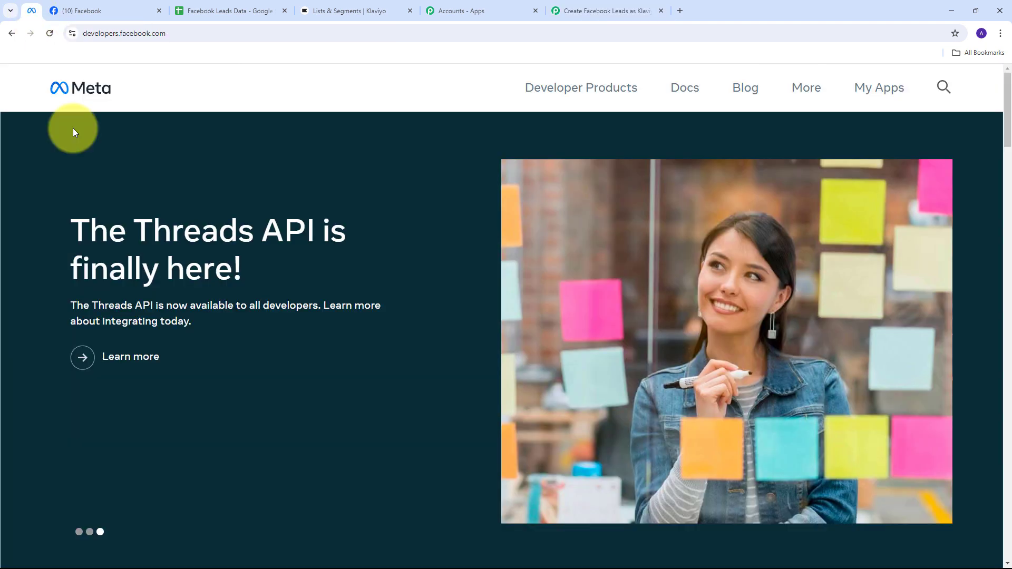
pyautogui.click(811, 91)
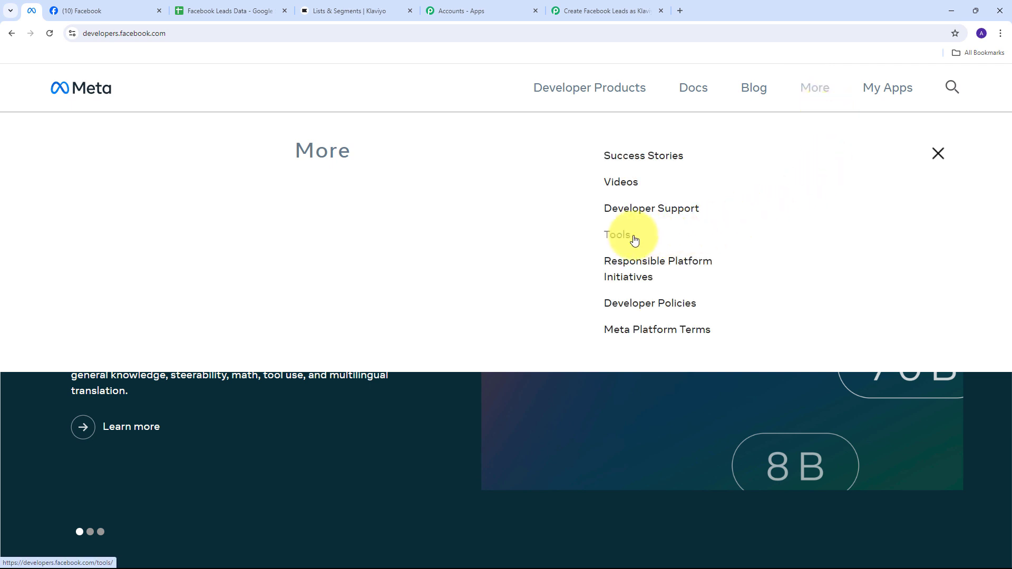
pyautogui.click(626, 238)
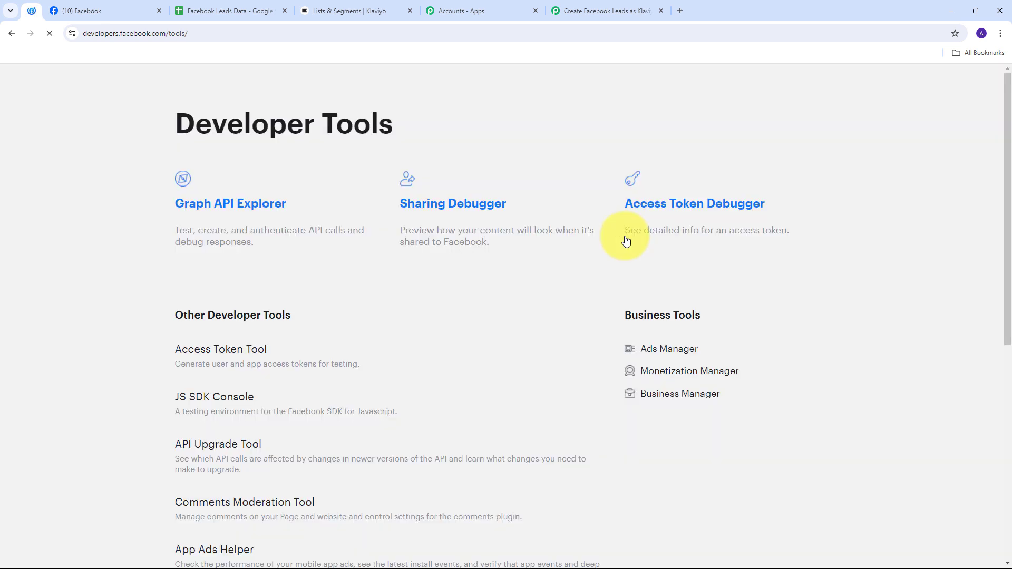
pyautogui.scroll(-7, 326, 198)
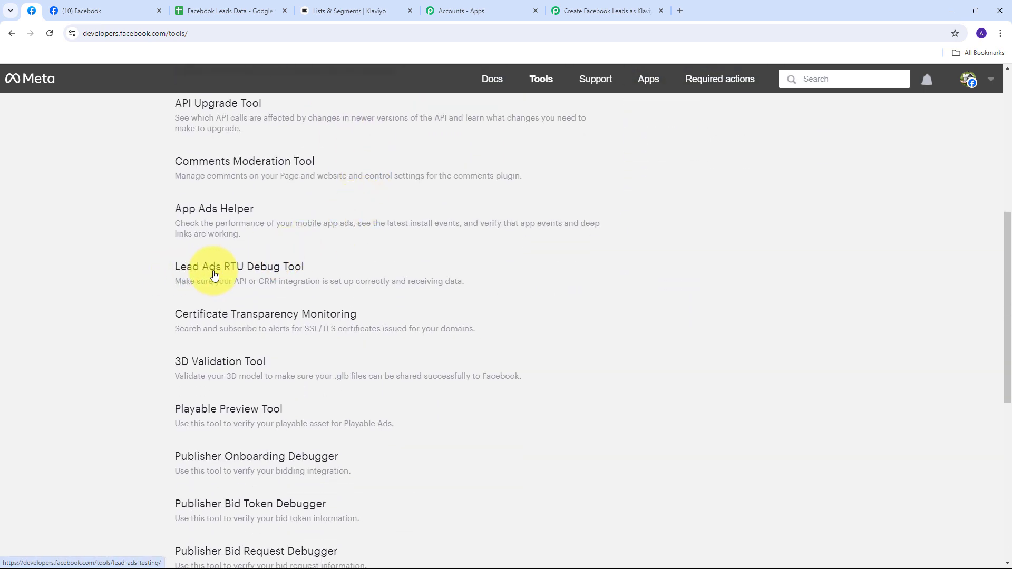
pyautogui.click(250, 273)
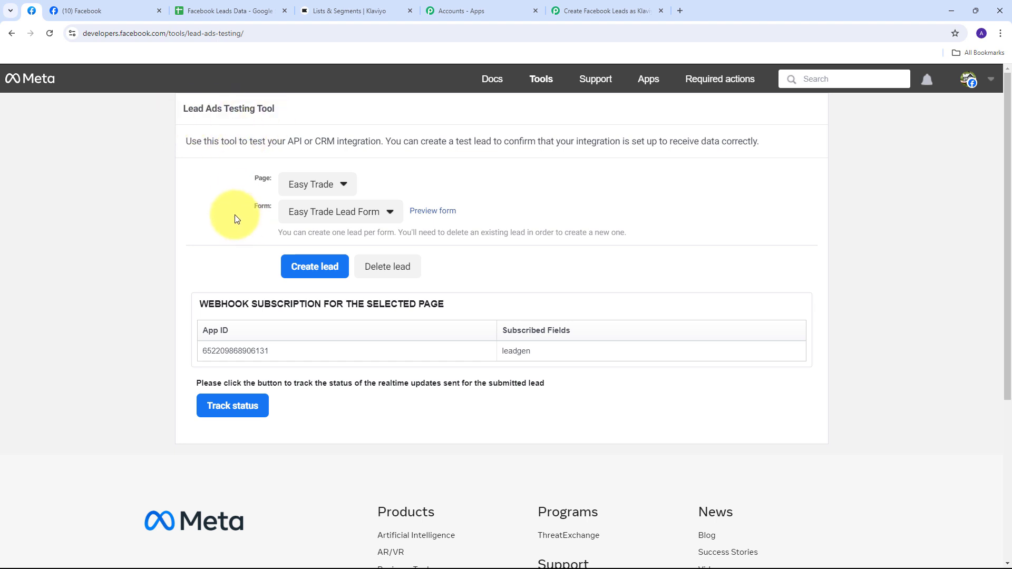
# - Choose the Luxury Stays page in the Lead Ads Testing Tool and open the preview of its Marketing Form
pyautogui.click(344, 186)
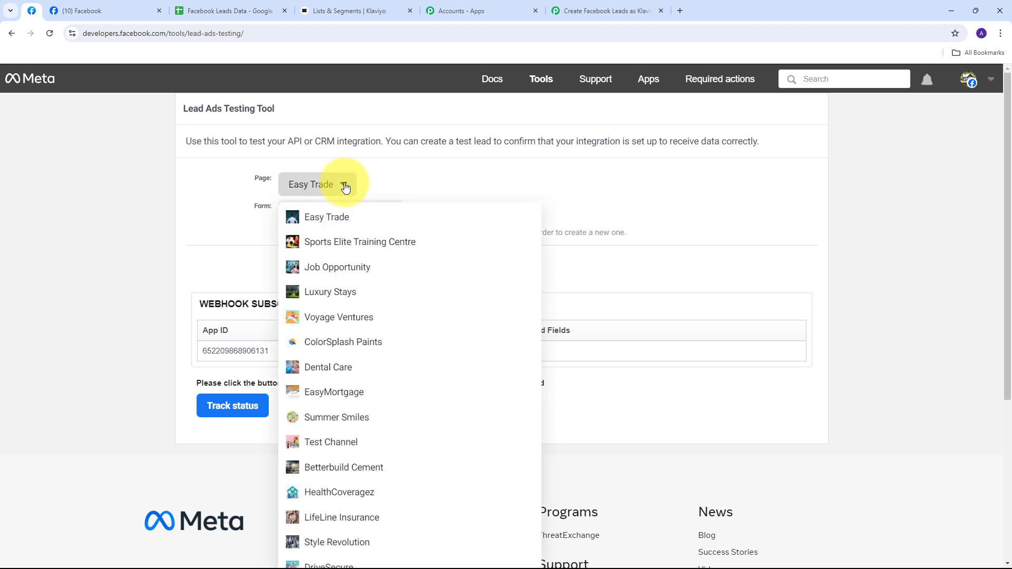
pyautogui.click(351, 299)
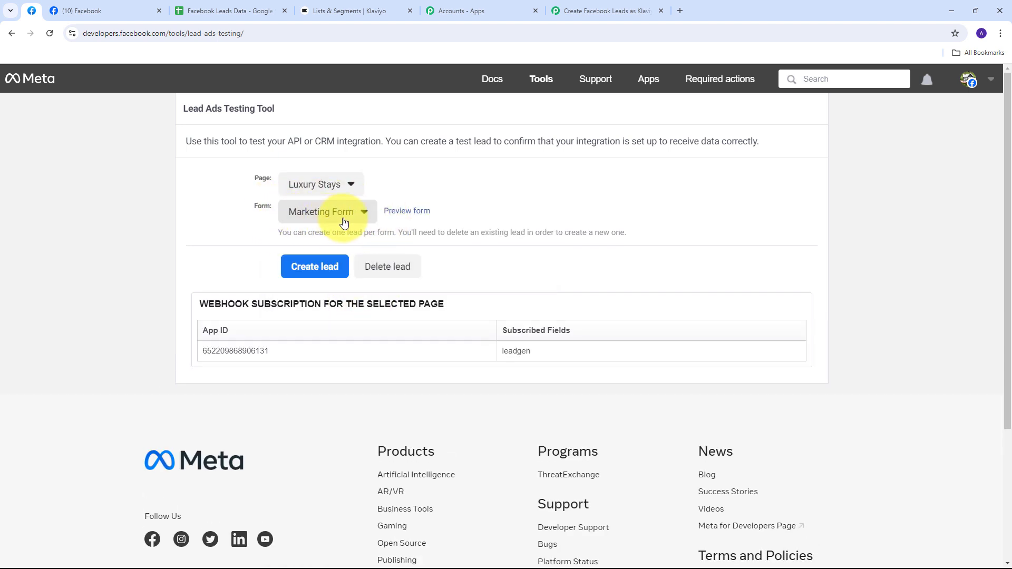
pyautogui.click(407, 212)
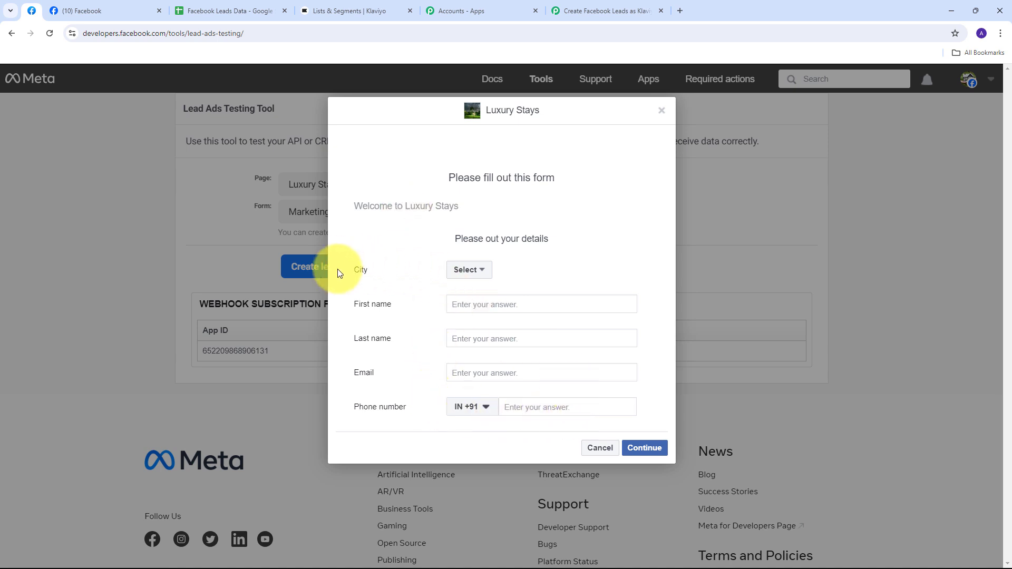
# - Fill in the test lead with city Goa and the lead's first name, last name, e-mail and phone number, and submit the form
pyautogui.click(483, 275)
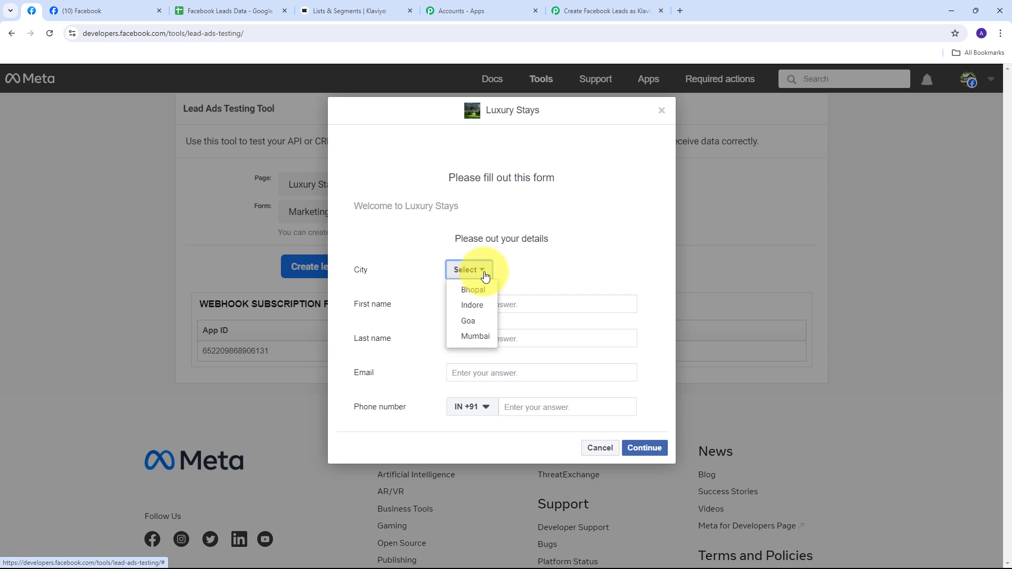
pyautogui.click(471, 324)
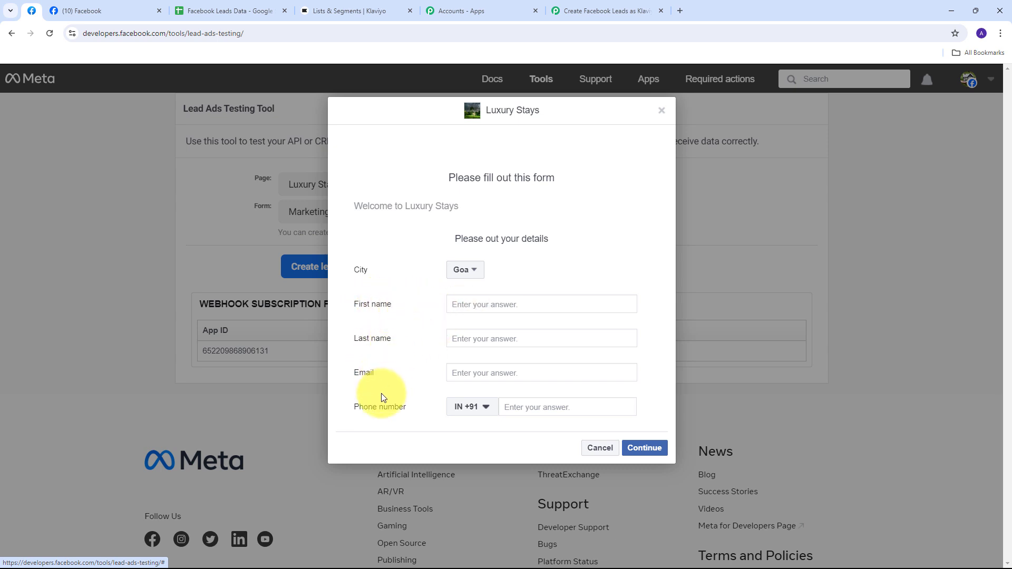
pyautogui.click(497, 306)
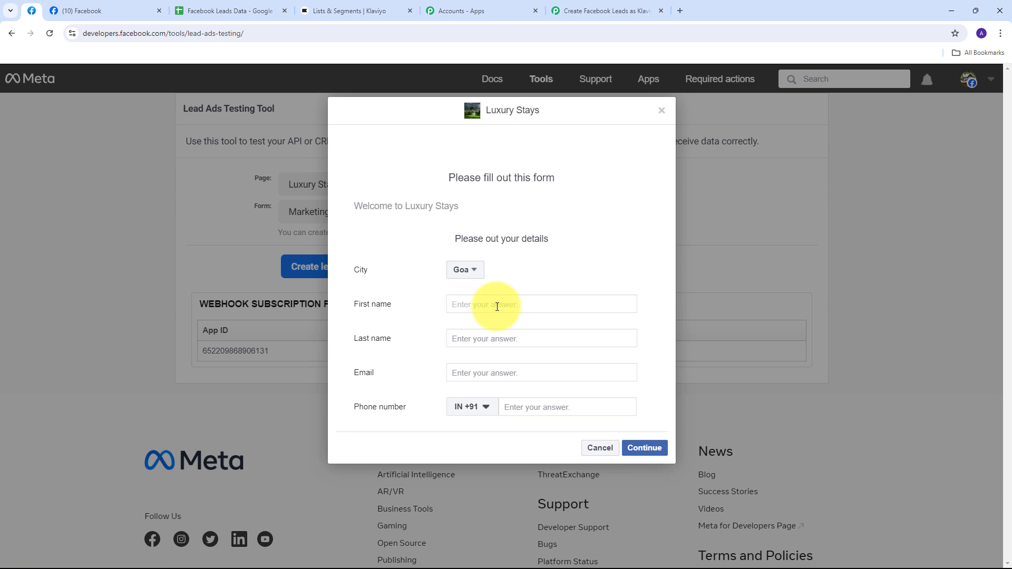
pyautogui.write('Dummy')
pyautogui.press('Tab')
pyautogui.write('User')
pyautogui.press('Tab')
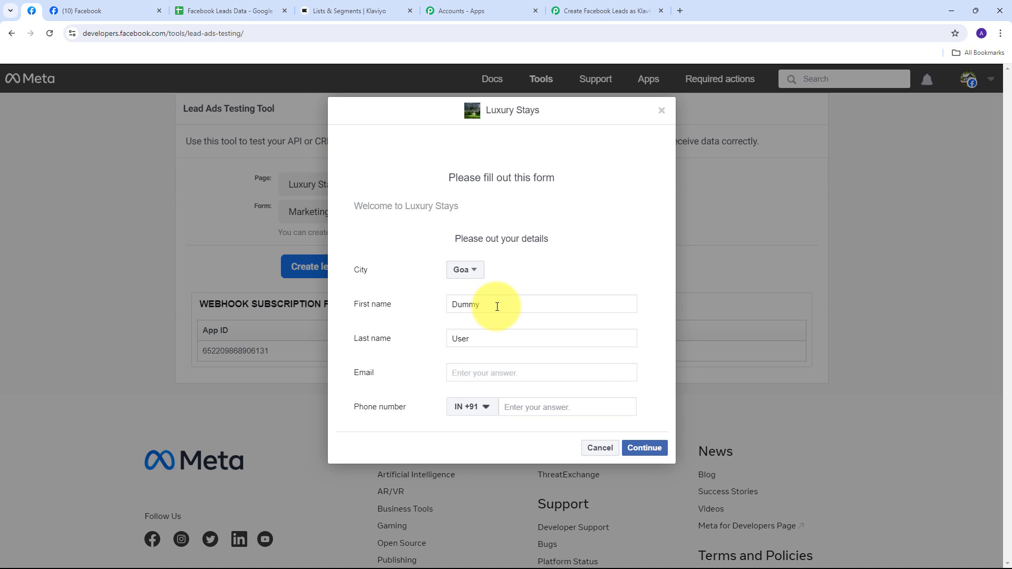
pyautogui.hotkey('ctrl', 'v')
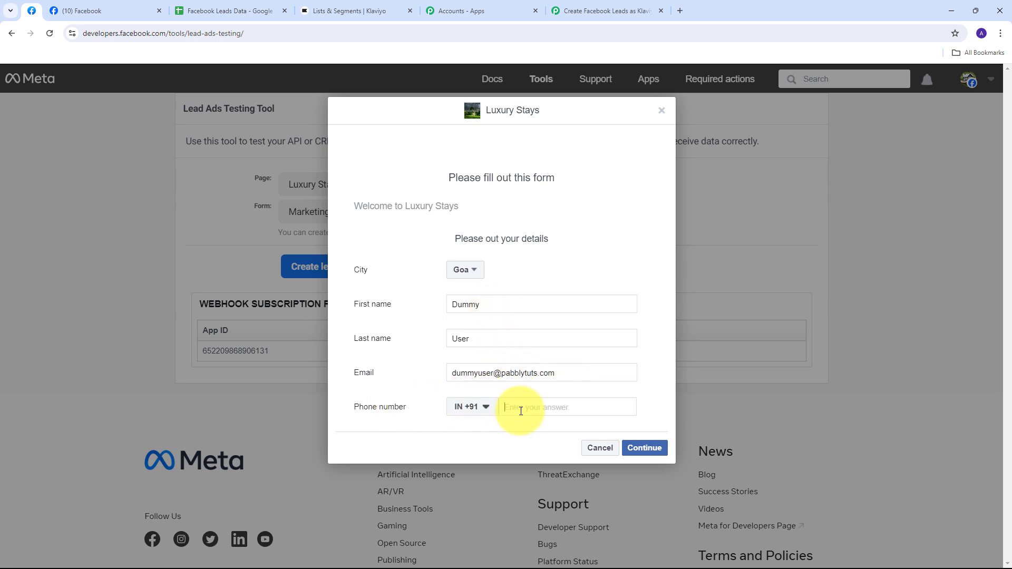
pyautogui.write('84848 48484')
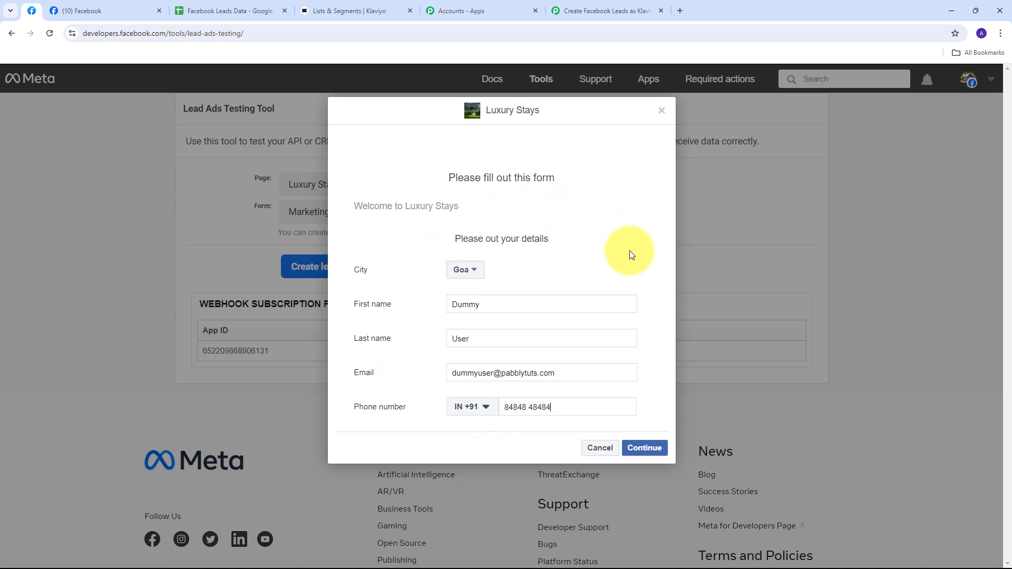
pyautogui.click(649, 449)
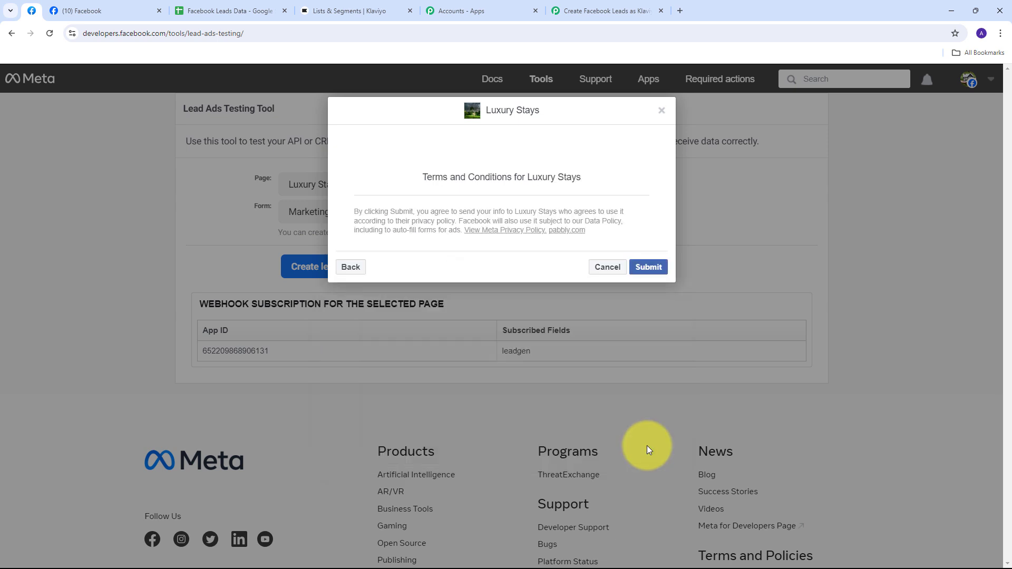
pyautogui.click(647, 268)
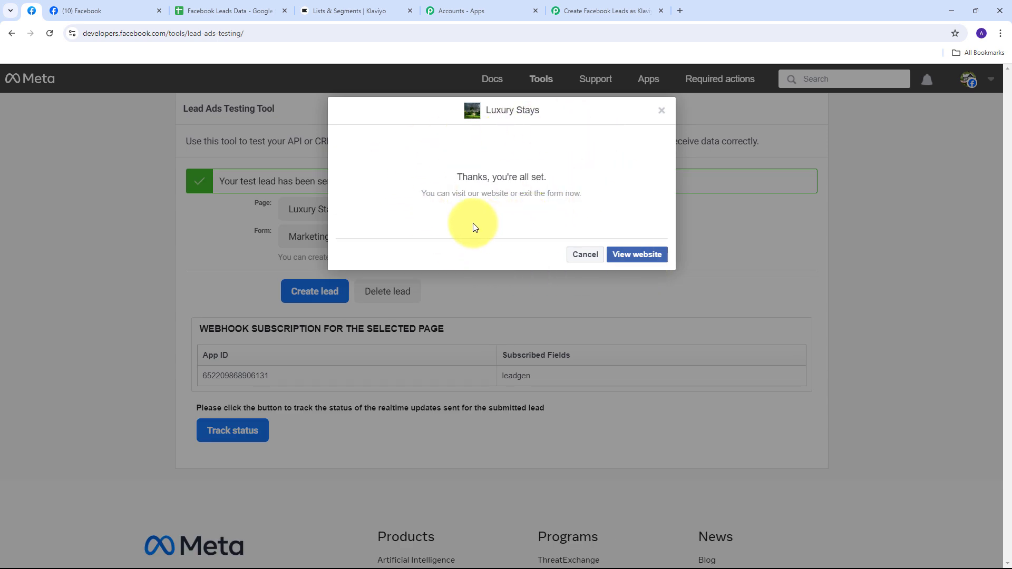
# - Switch back to the Pabbly Connect workflow and examine the city, name, e-mail and phone fields in the received lead response
pyautogui.click(611, 7)
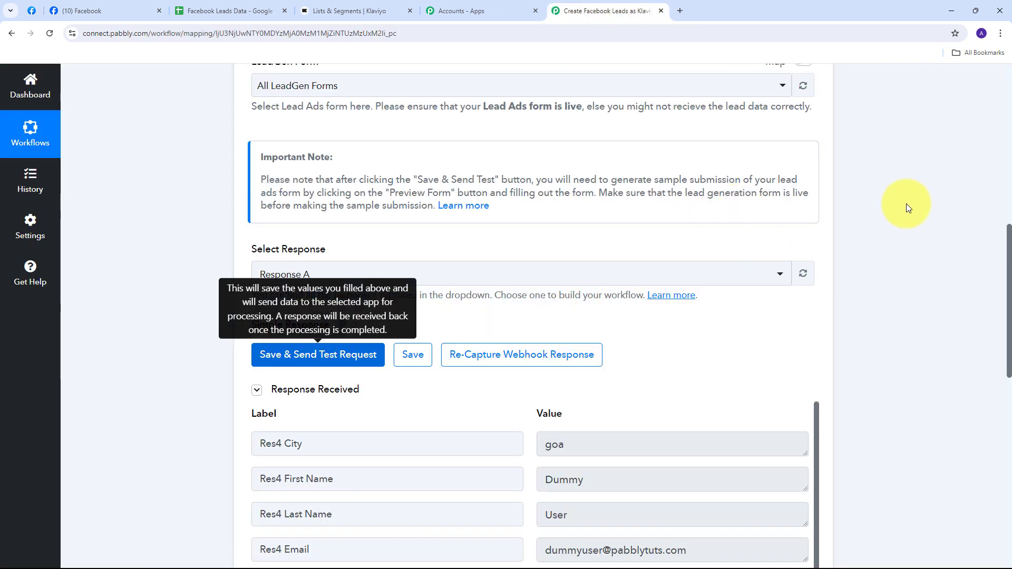
pyautogui.scroll(-5, 899, 184)
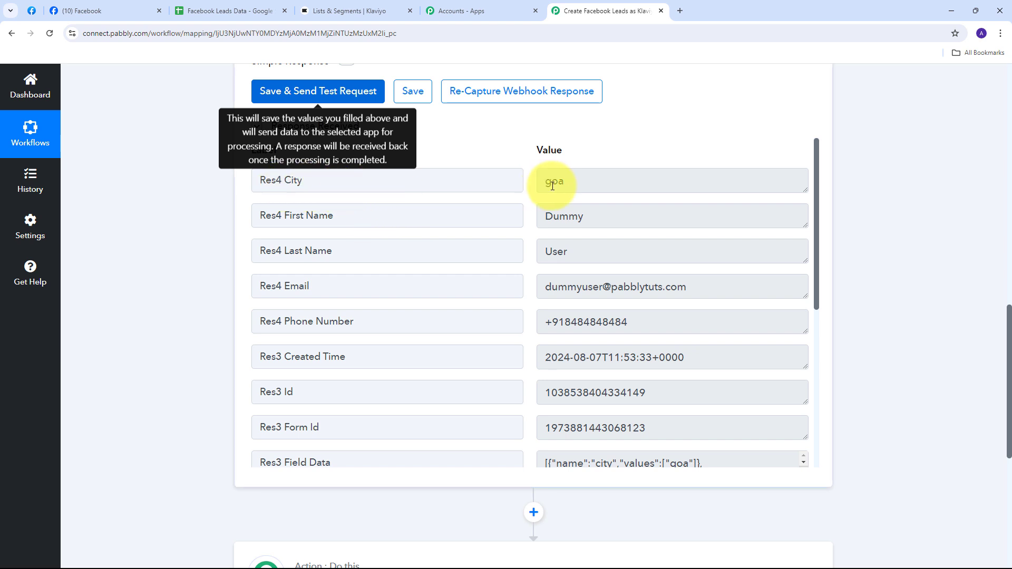
pyautogui.click(580, 181)
pyautogui.doubleClick(576, 181)
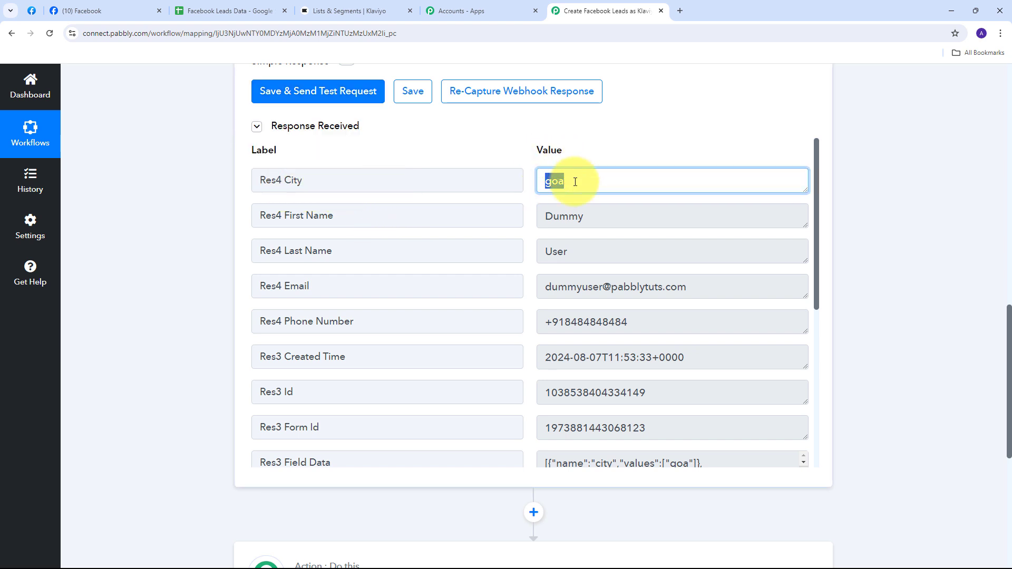
pyautogui.doubleClick(640, 218)
pyautogui.doubleClick(580, 251)
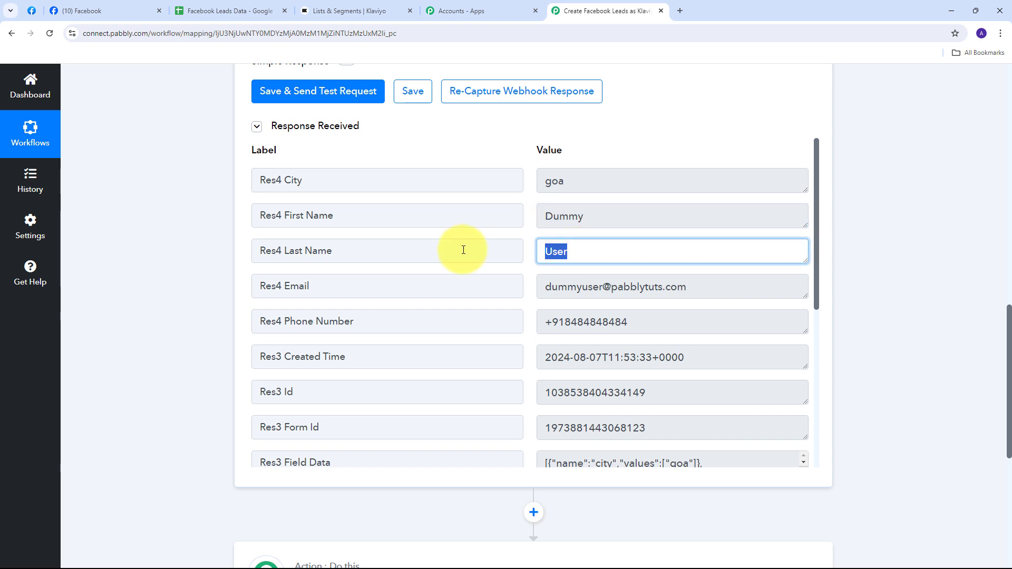
pyautogui.tripleClick(727, 282)
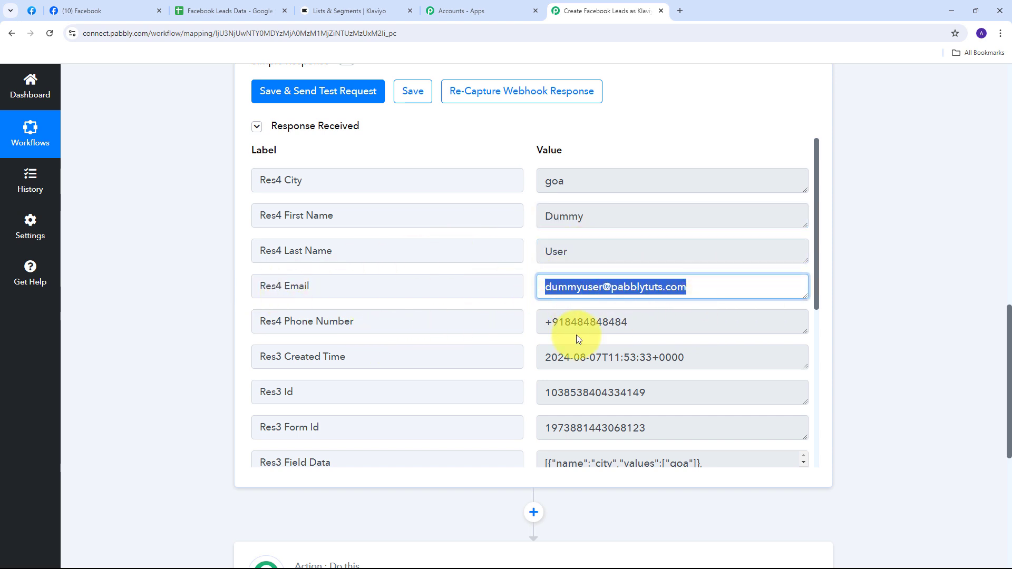
pyautogui.tripleClick(689, 320)
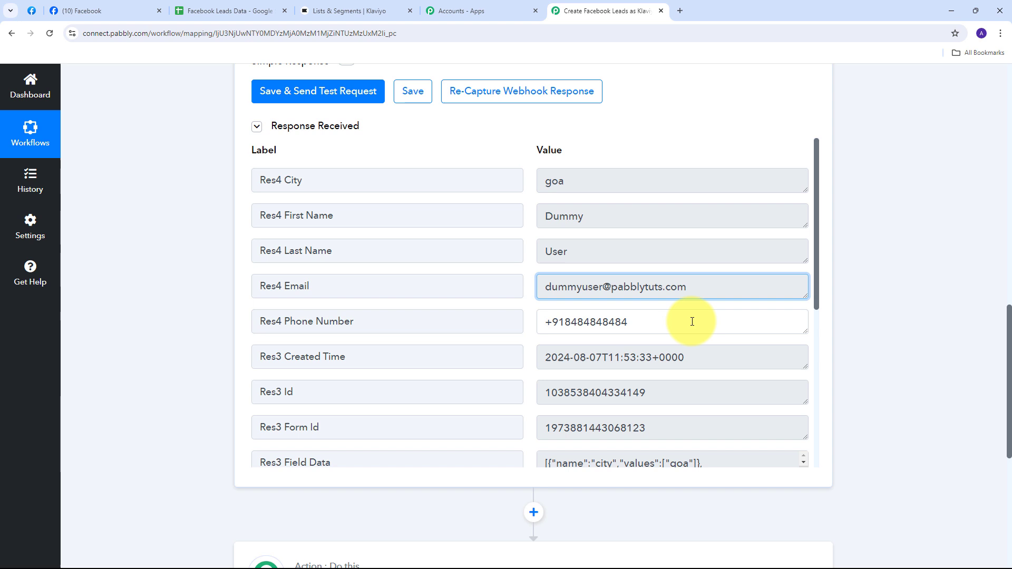
pyautogui.click(530, 289)
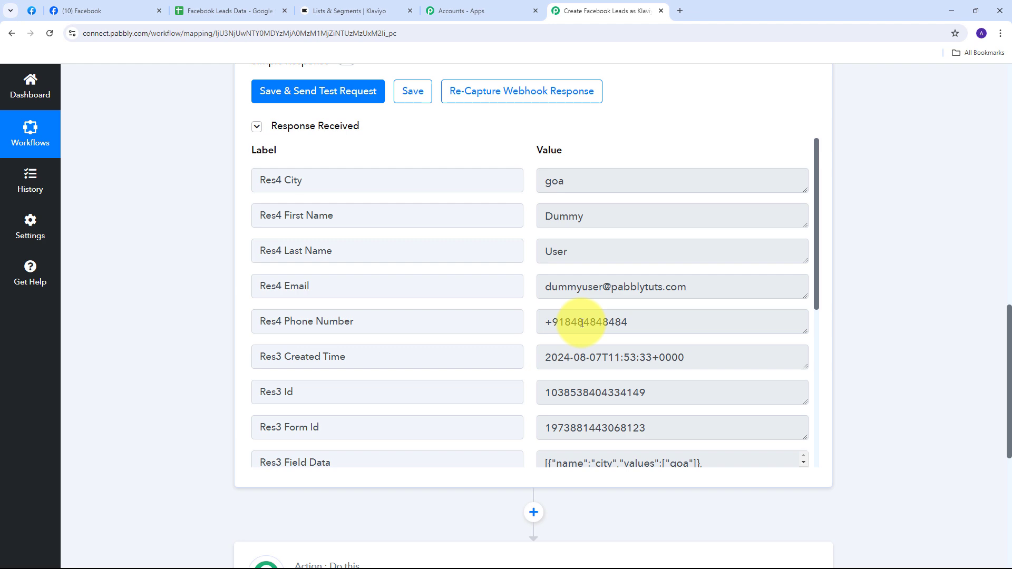
pyautogui.scroll(-2, 871, 283)
pyautogui.scroll(3, 872, 283)
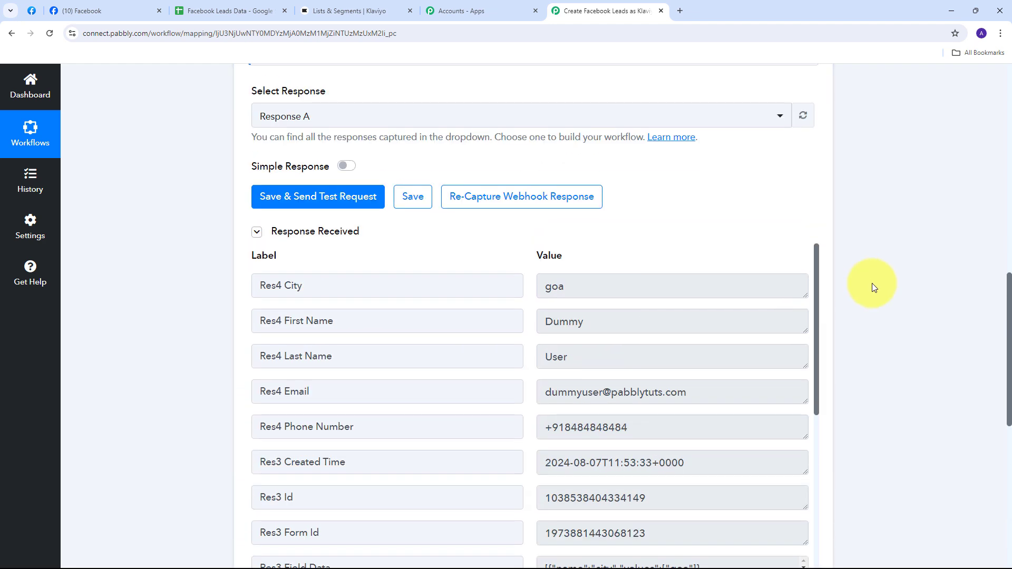
# - Set the second workflow step's app to Klaviyo V2 with the Create Profile action event
pyautogui.scroll(-4, 872, 283)
pyautogui.scroll(-4, 873, 283)
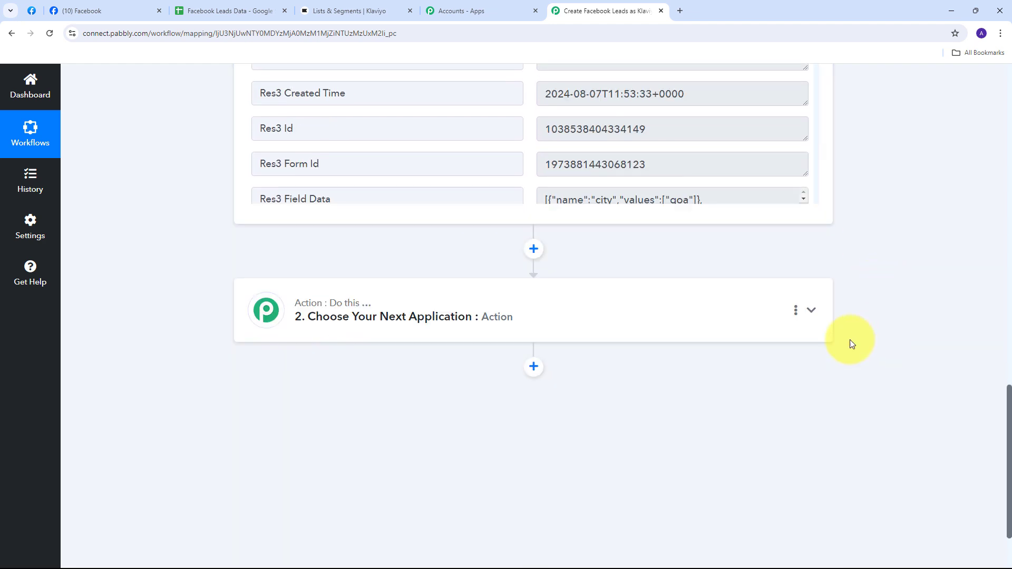
pyautogui.click(812, 312)
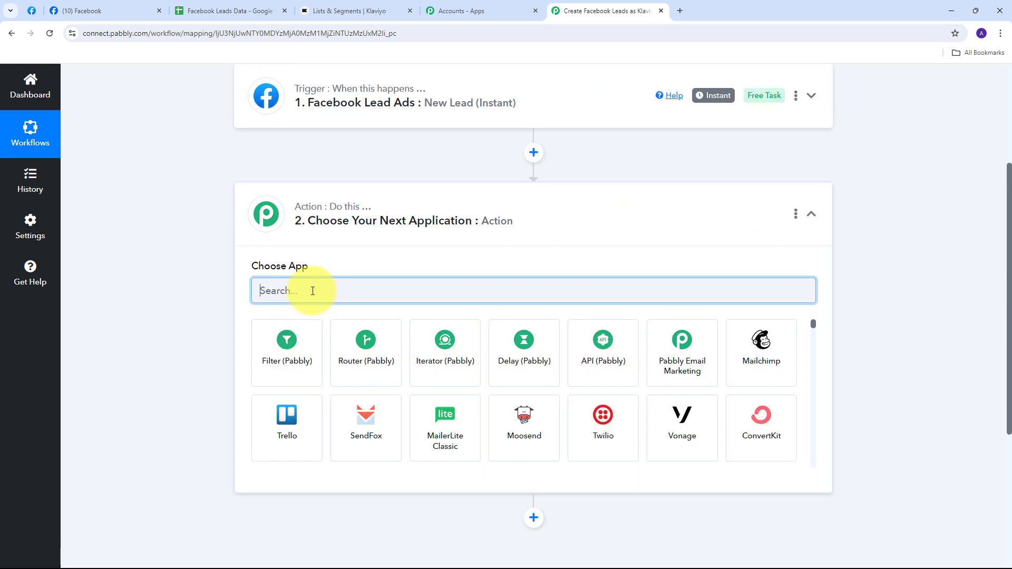
pyautogui.write('Kl')
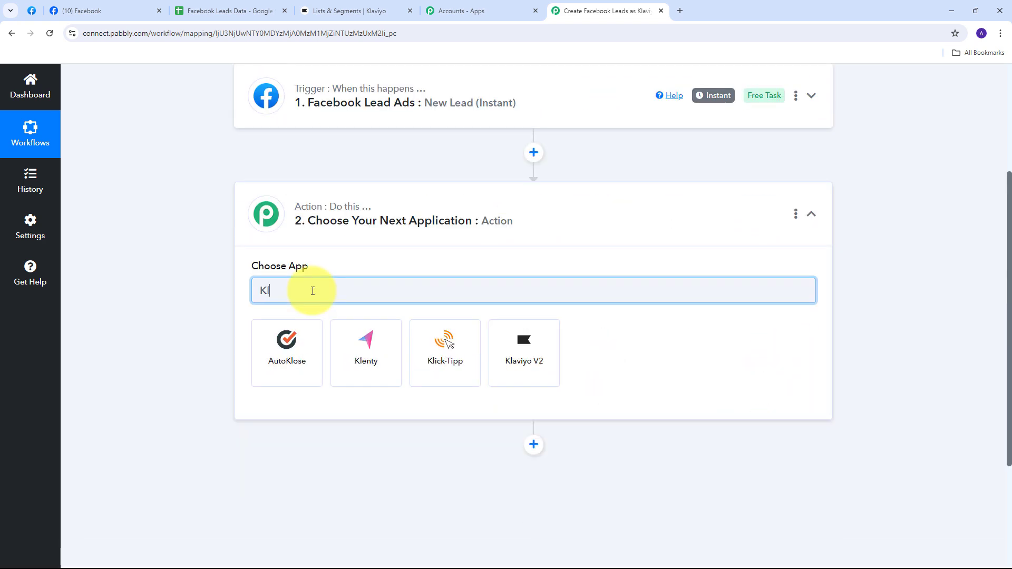
pyautogui.write('aviyo')
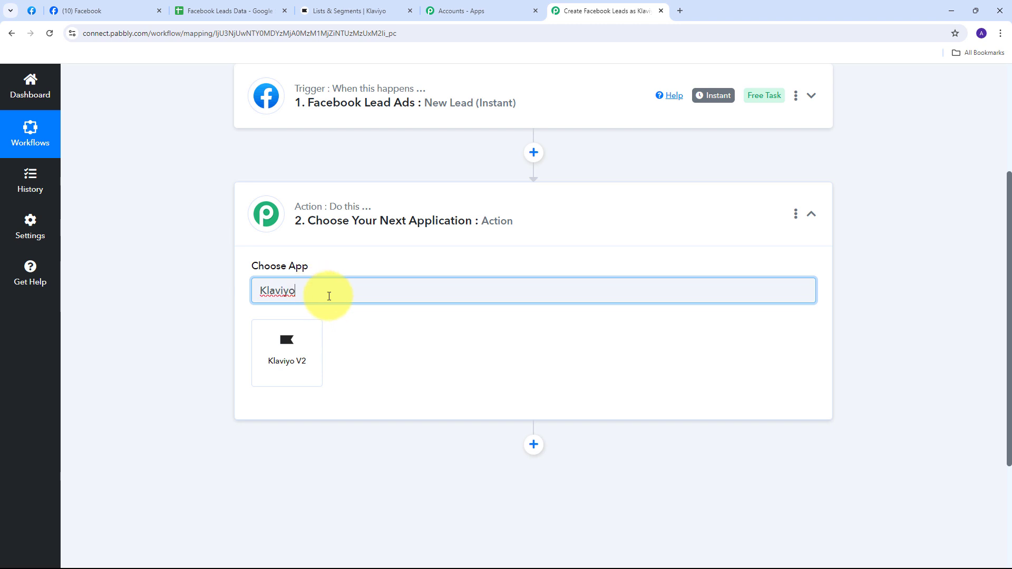
pyautogui.click(295, 352)
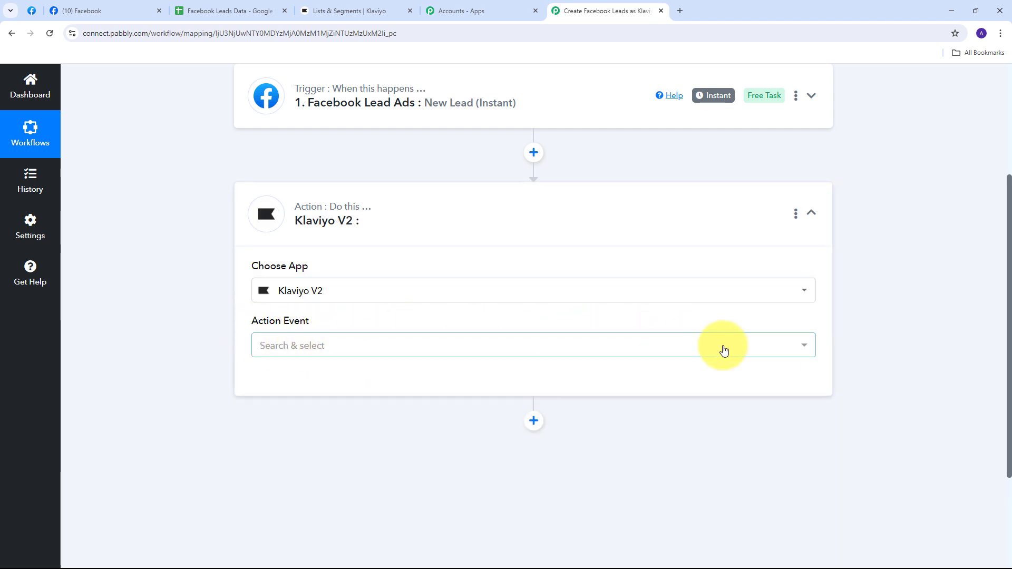
pyautogui.click(644, 348)
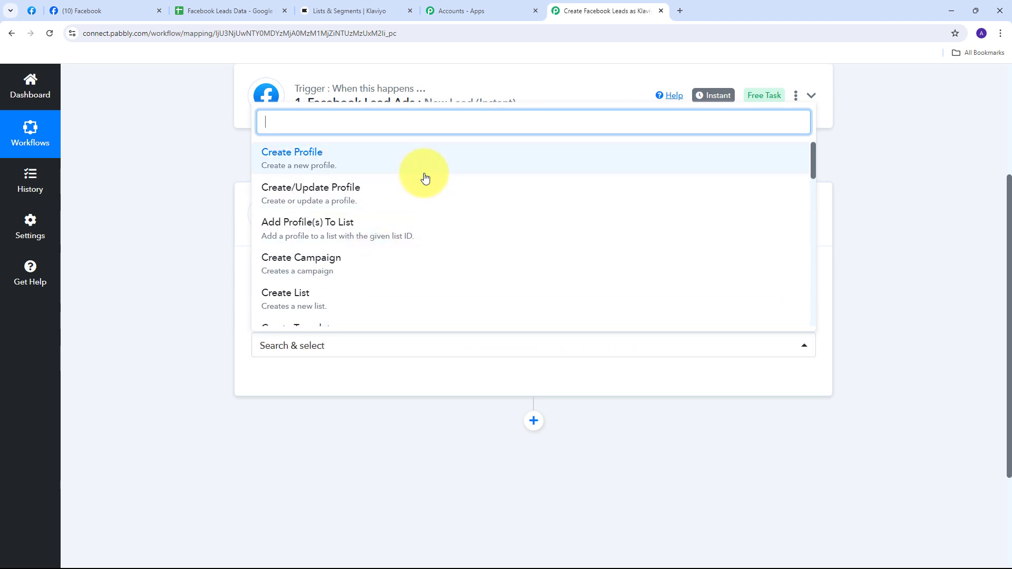
pyautogui.click(310, 167)
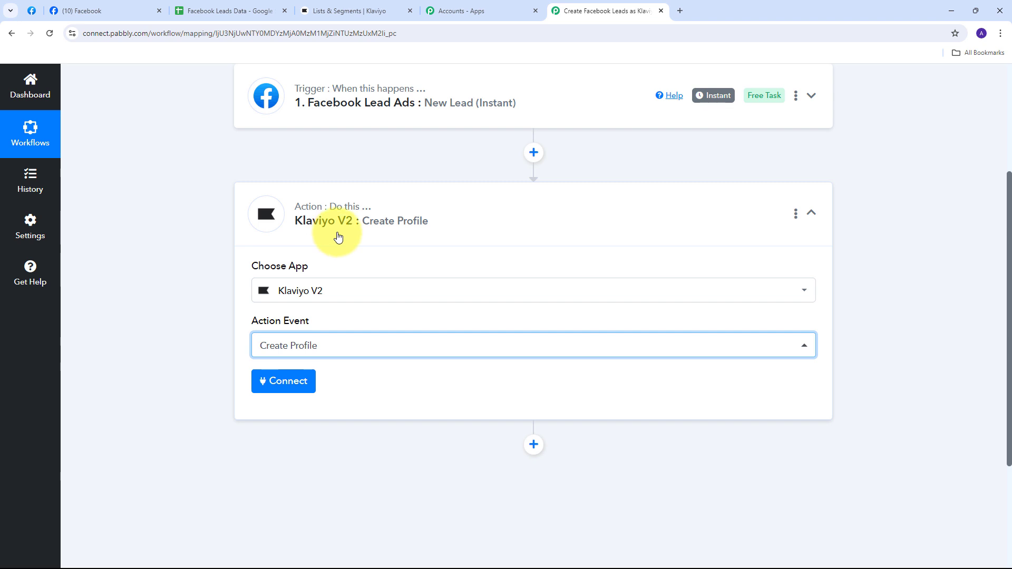
# - Start a new Klaviyo V2 connection for the action, using revision 2024-02-15
pyautogui.click(295, 394)
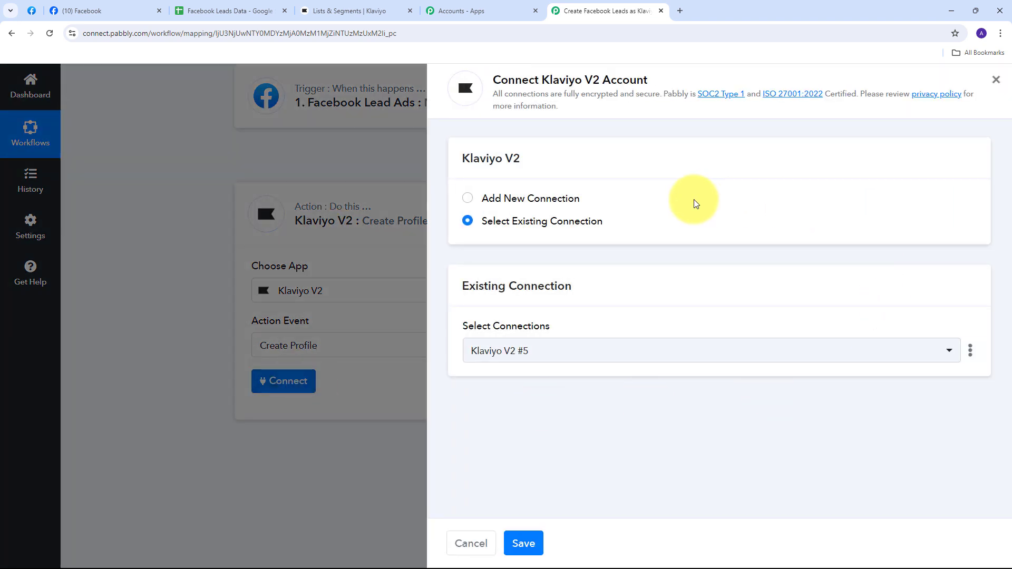
pyautogui.click(529, 196)
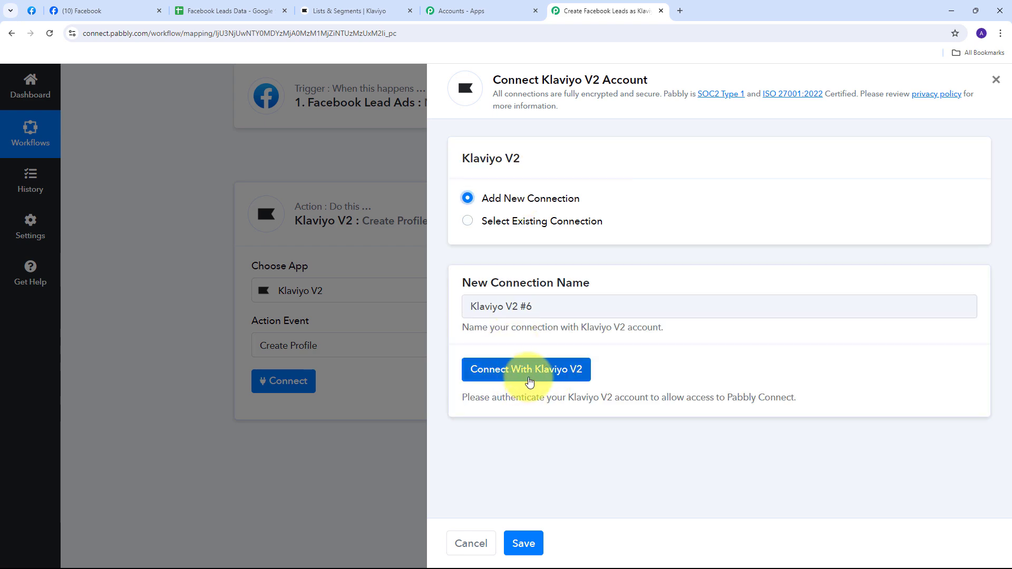
pyautogui.click(529, 380)
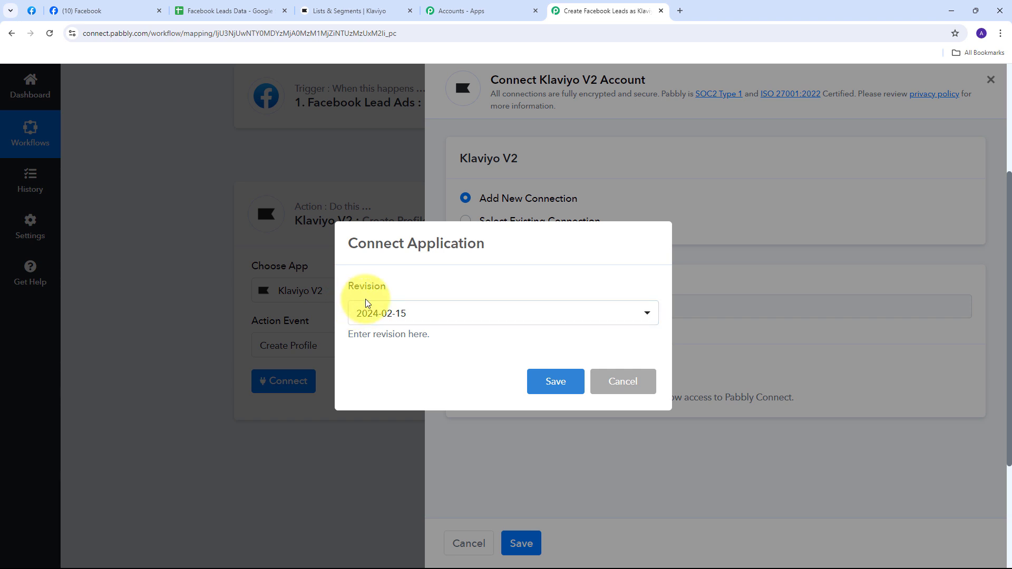
pyautogui.click(502, 317)
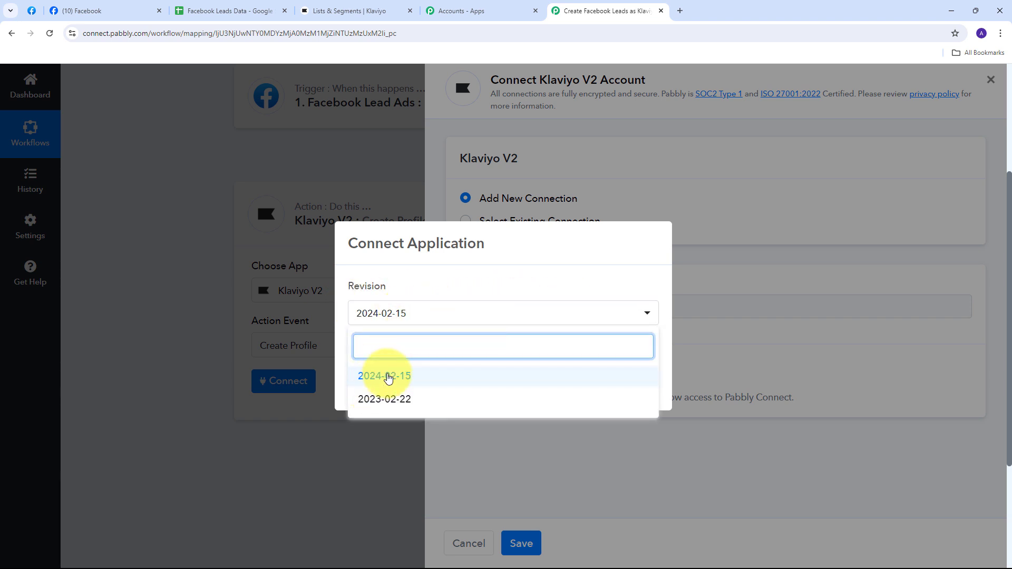
pyautogui.click(387, 378)
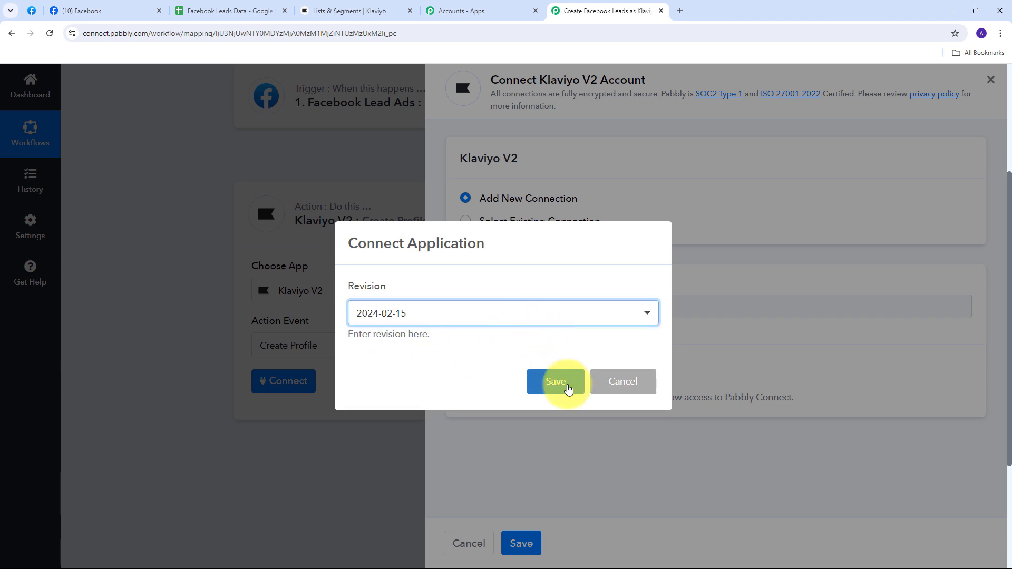
pyautogui.click(568, 388)
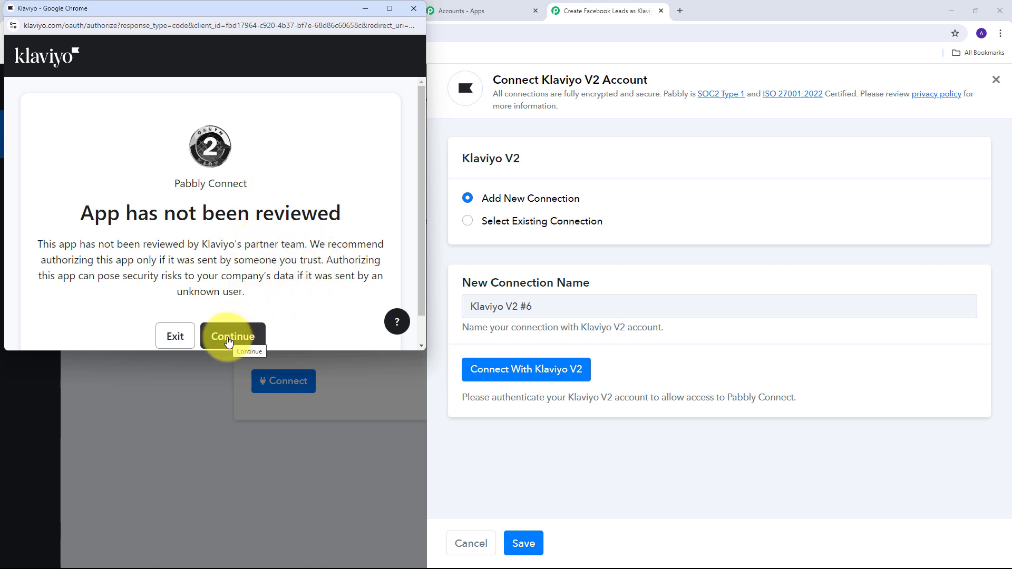
# - Authorize Pabbly Connect to access the Pabbly account in Klaviyo, continuing past the unreviewed-app notice and allowing the requested permissions
pyautogui.click(228, 340)
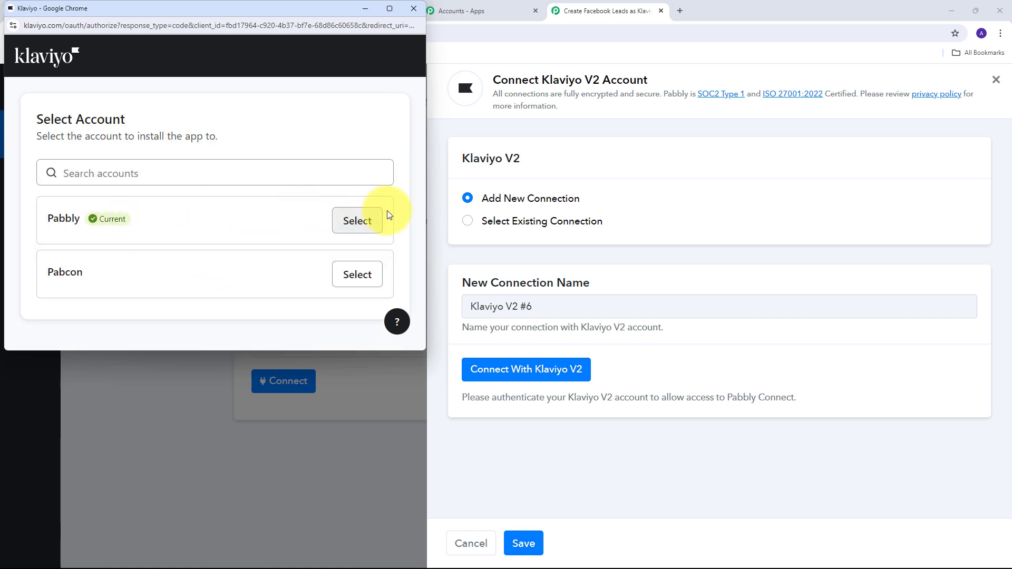
pyautogui.click(365, 221)
pyautogui.scroll(-10, 291, 202)
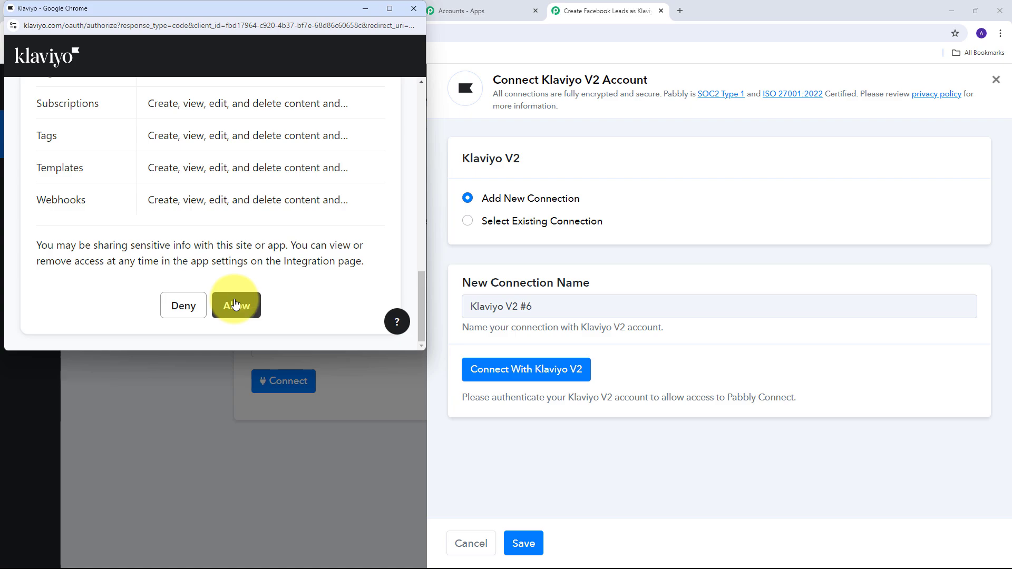
pyautogui.click(235, 305)
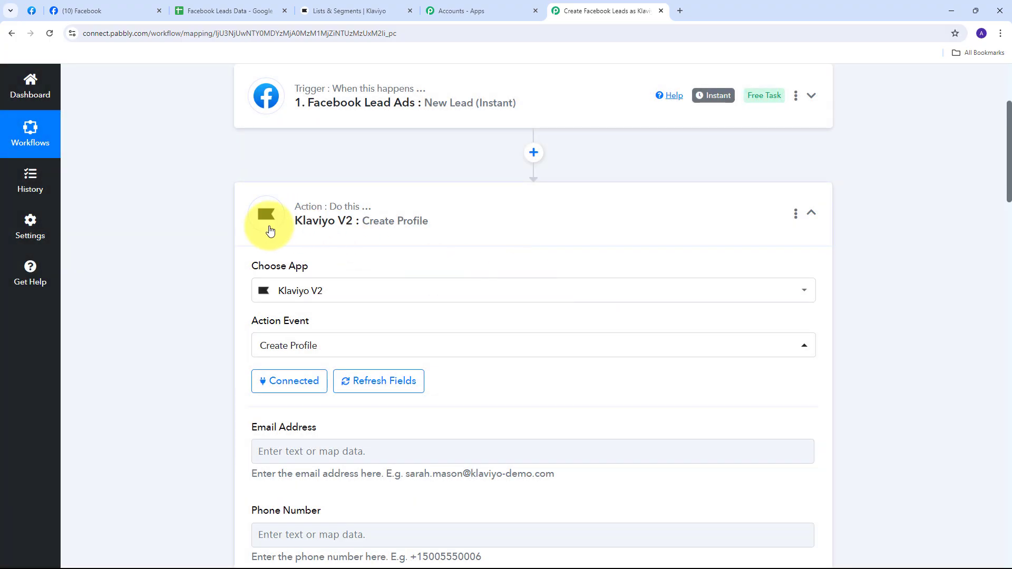
# - Map the Create Profile action's Email Address to Res4 Email from the Facebook Lead Ads trigger
pyautogui.scroll(-4, 501, 215)
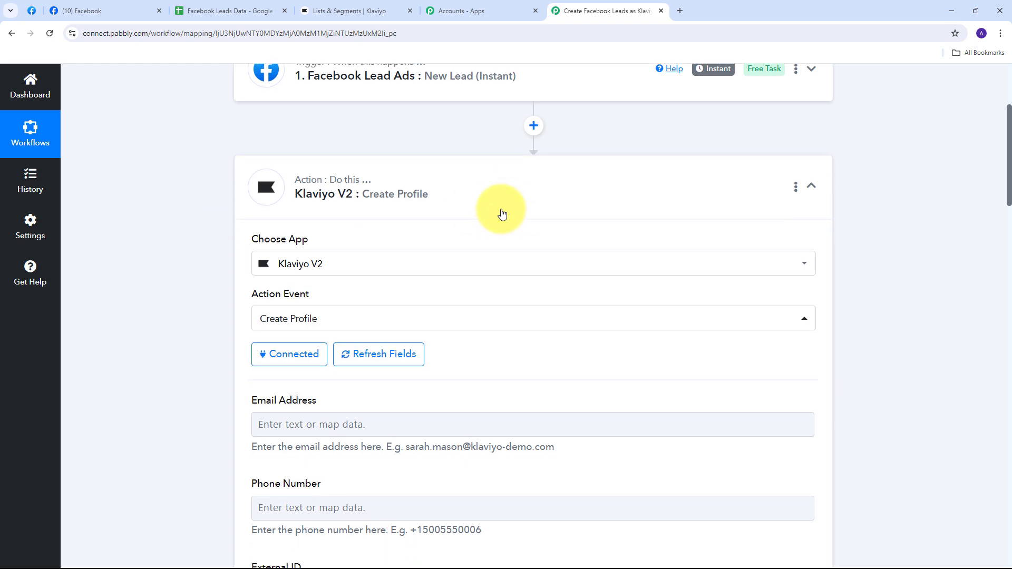
pyautogui.scroll(-1, 361, 230)
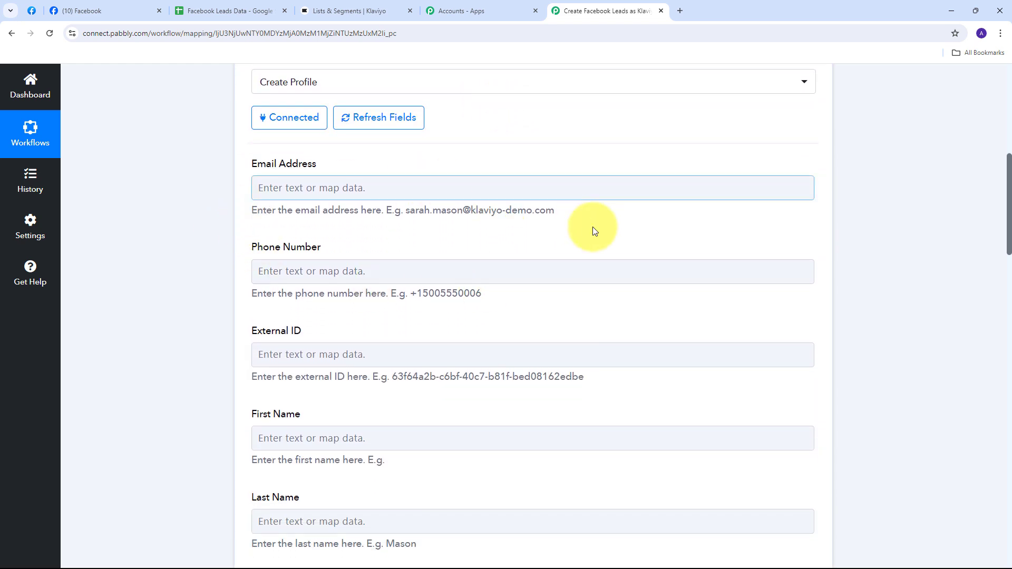
pyautogui.scroll(-3, 553, 294)
pyautogui.scroll(4, 416, 382)
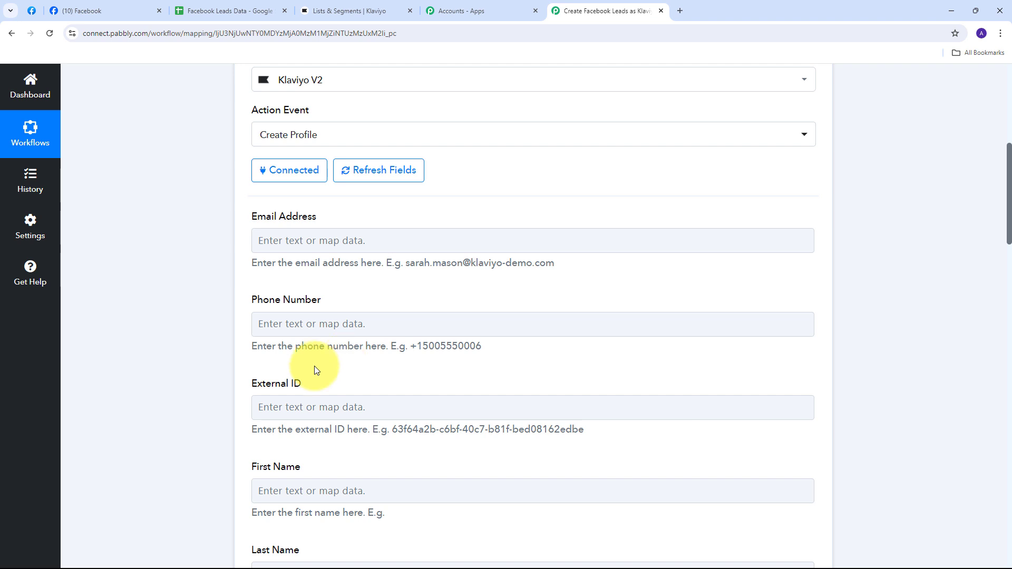
pyautogui.click(279, 245)
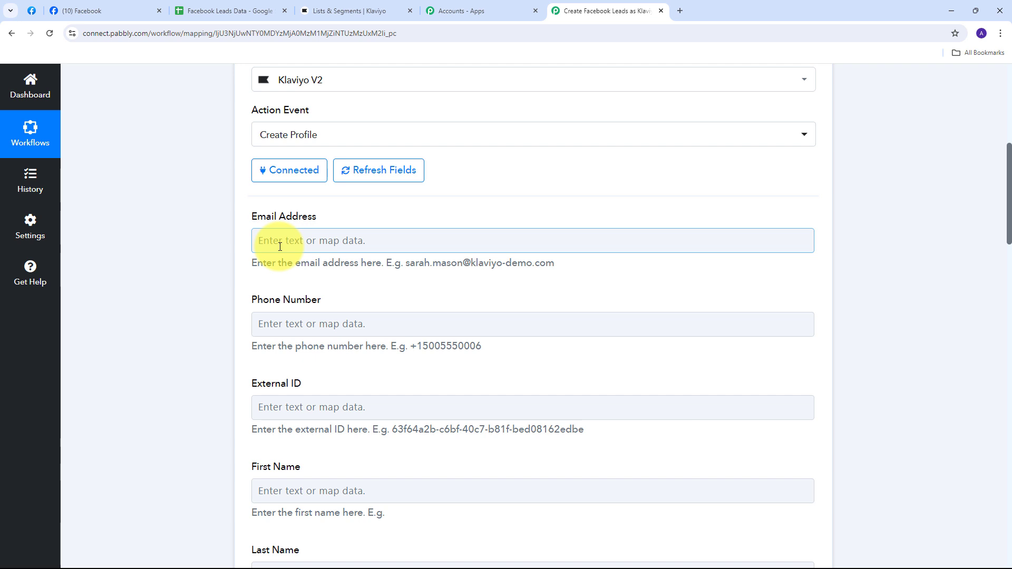
pyautogui.scroll(-2, 324, 178)
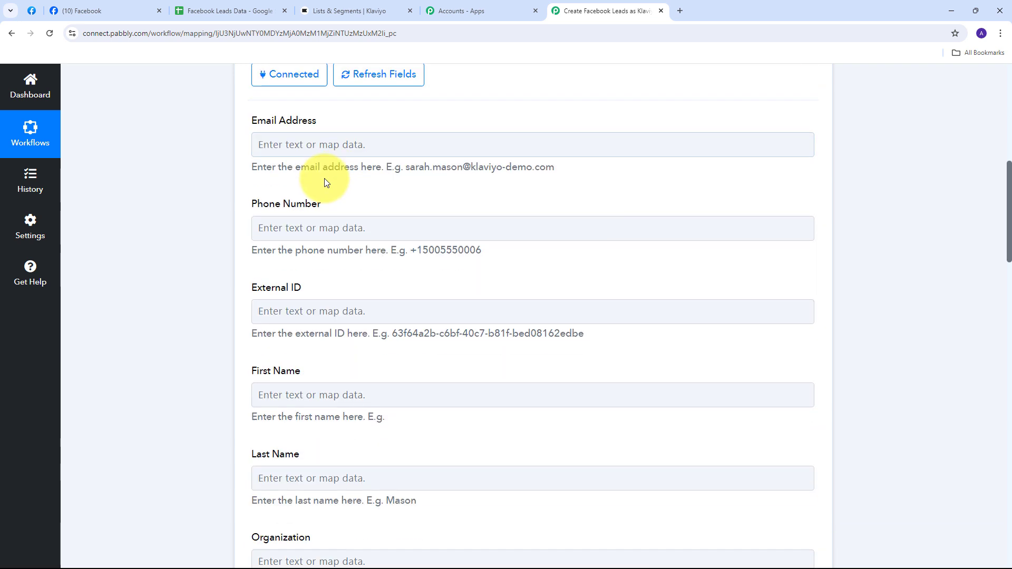
pyautogui.click(294, 132)
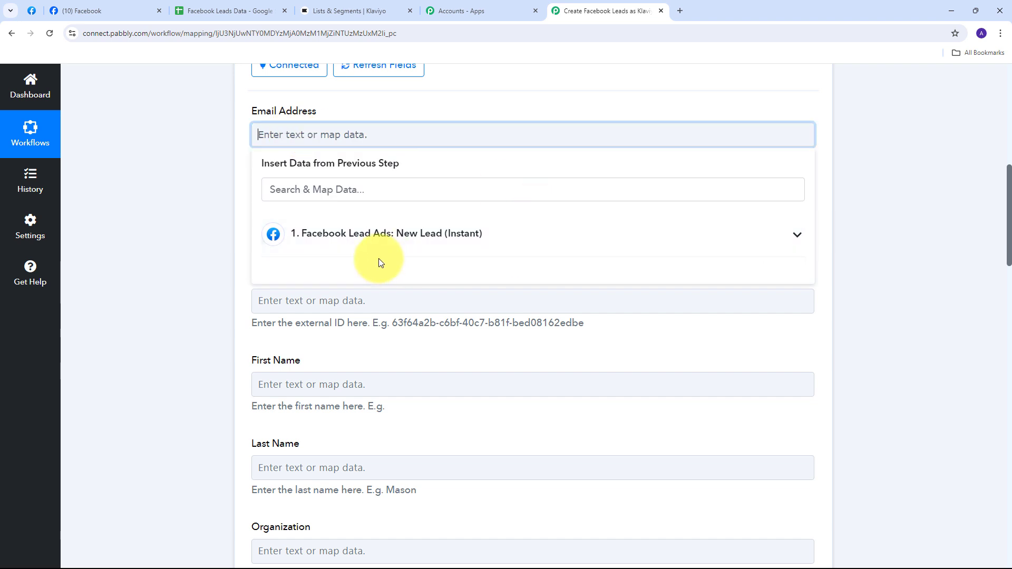
pyautogui.click(474, 240)
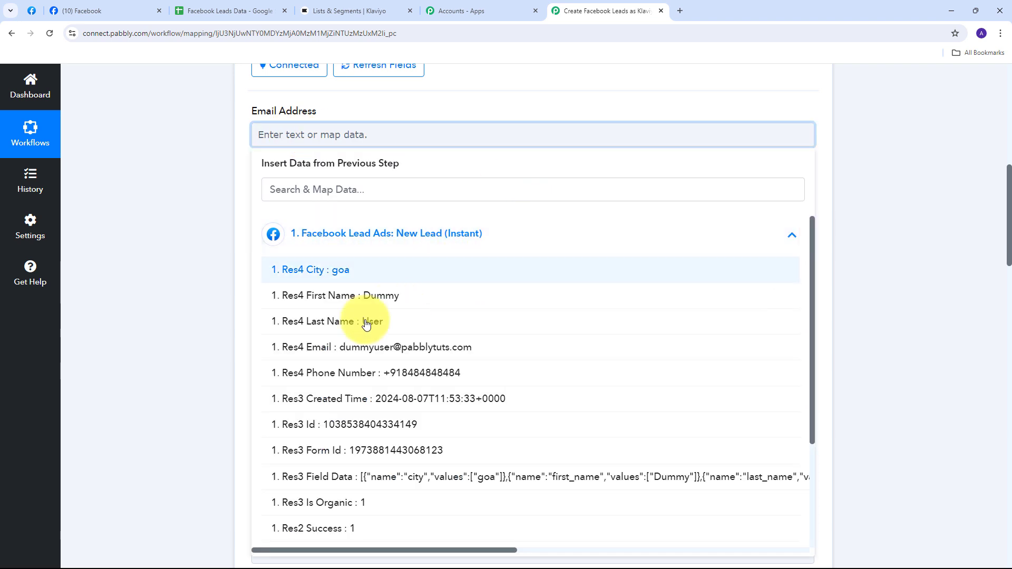
pyautogui.click(431, 356)
pyautogui.scroll(-1, 402, 129)
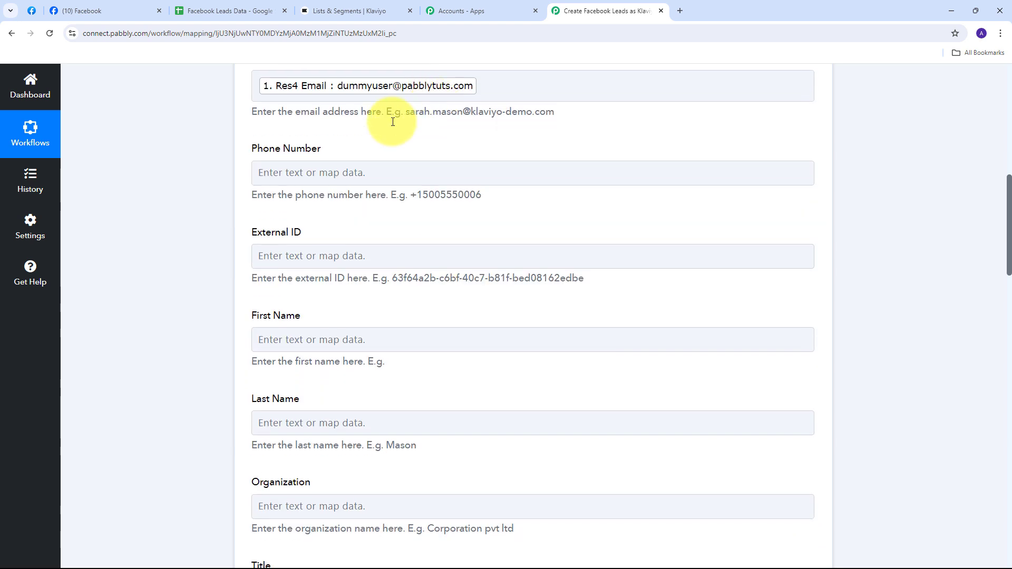
# - Map the Create Profile action's Phone Number to Res4 Phone Number from the Facebook Lead Ads trigger
pyautogui.click(325, 176)
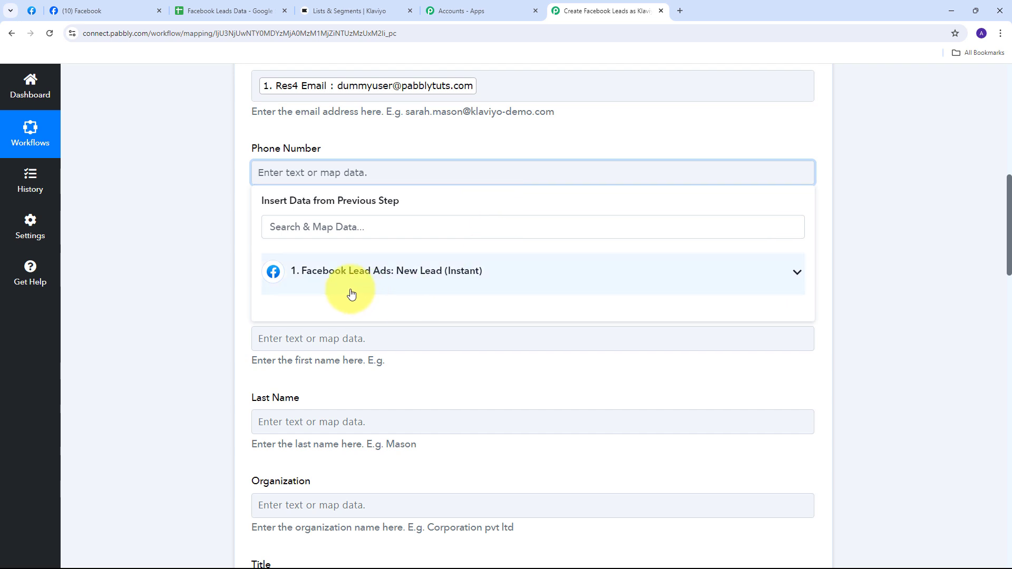
pyautogui.click(452, 271)
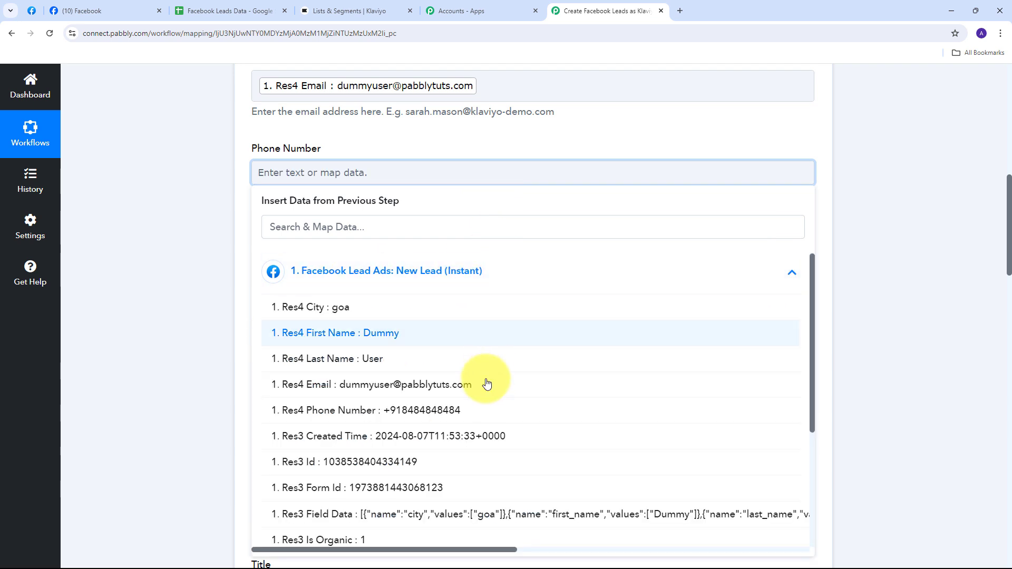
pyautogui.scroll(-1, 381, 373)
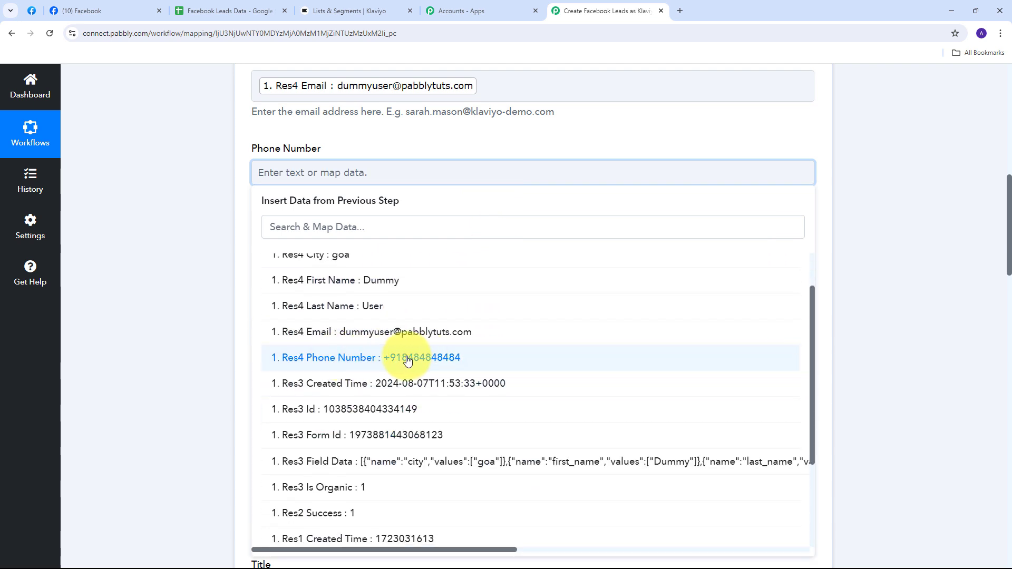
pyautogui.click(419, 360)
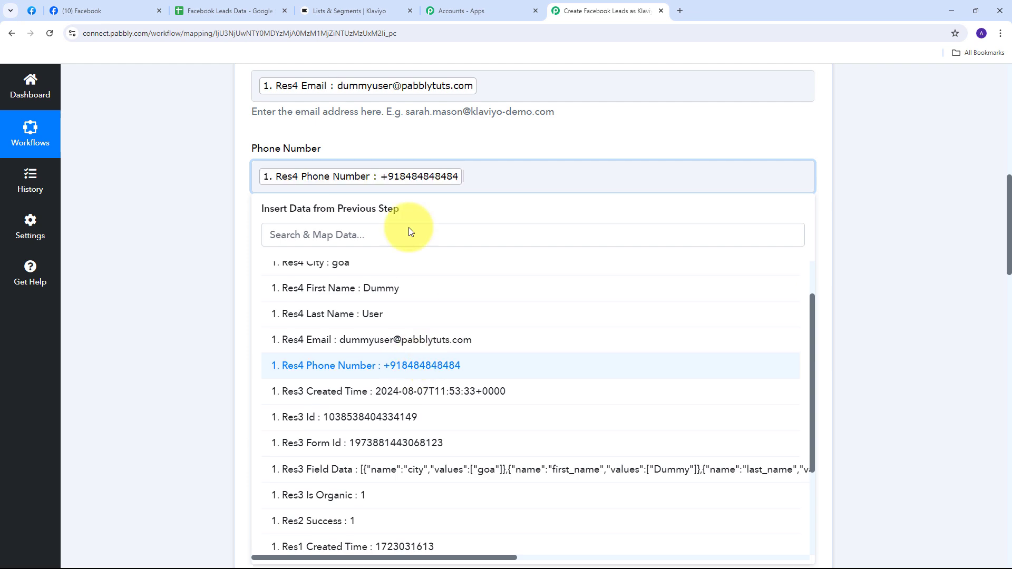
pyautogui.click(409, 135)
# - Map the Create Profile action's First Name to Res4 First Name from the Facebook Lead Ads trigger
pyautogui.scroll(-3, 410, 135)
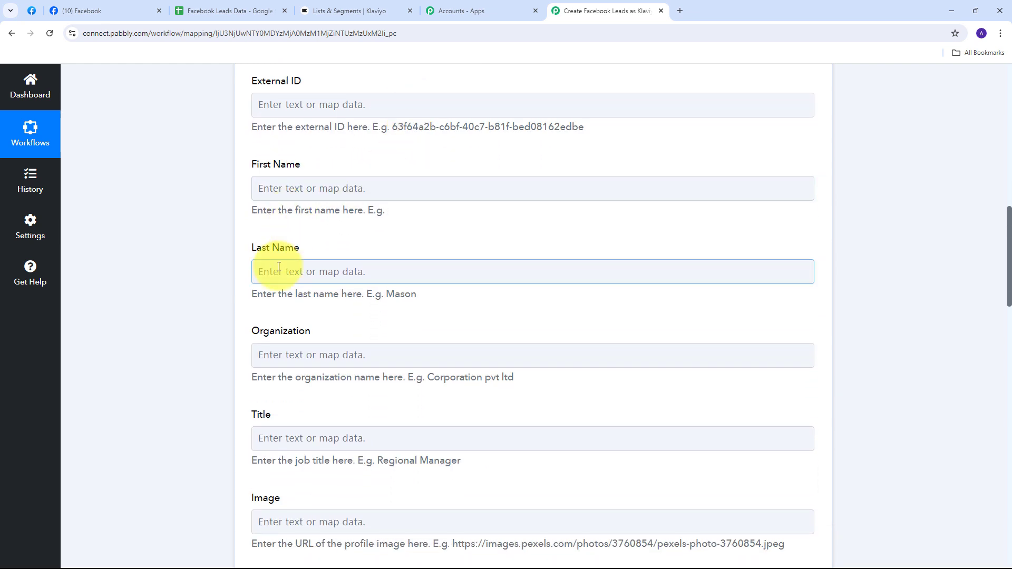
pyautogui.click(283, 188)
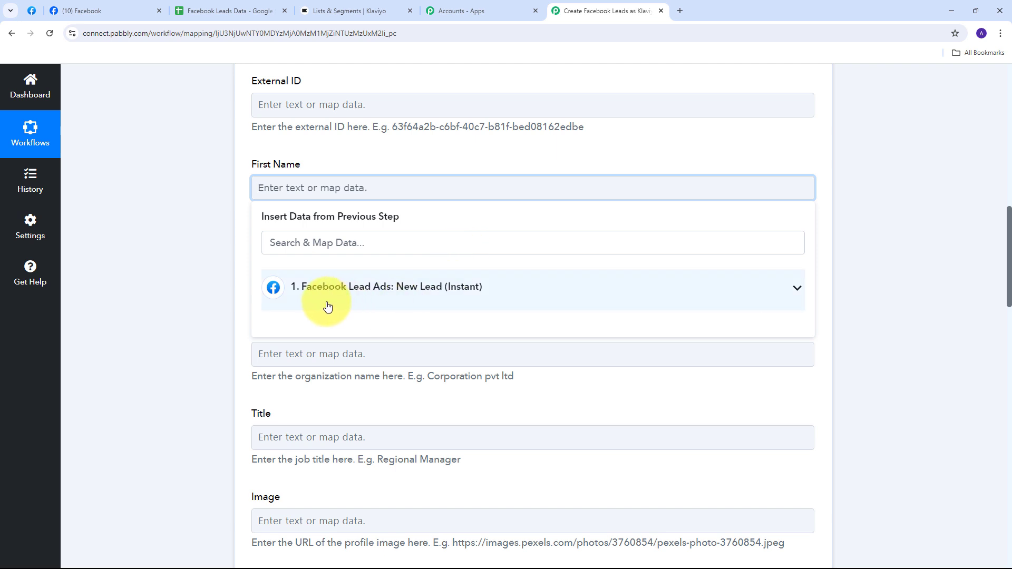
pyautogui.click(400, 298)
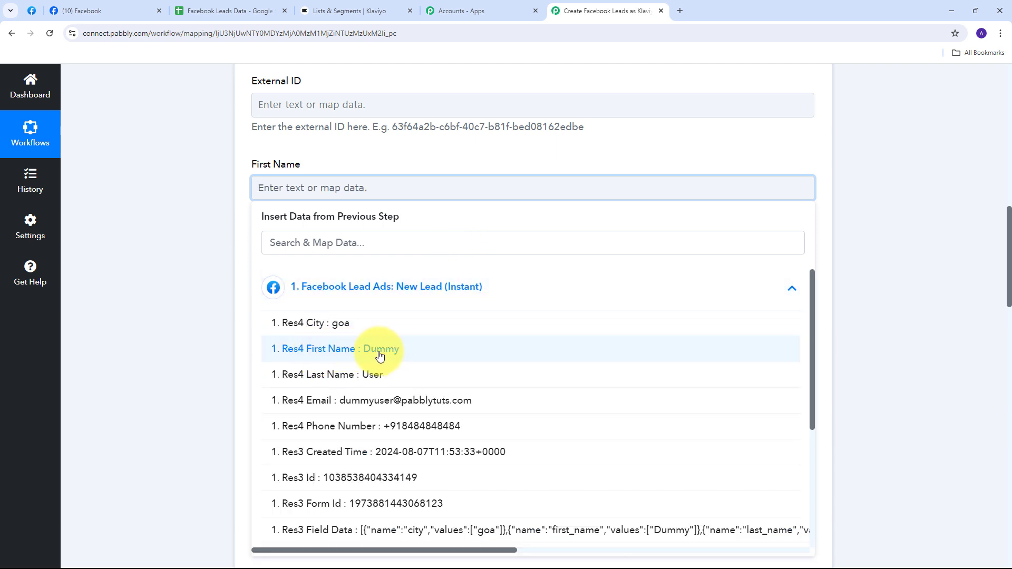
pyautogui.click(381, 351)
pyautogui.click(161, 271)
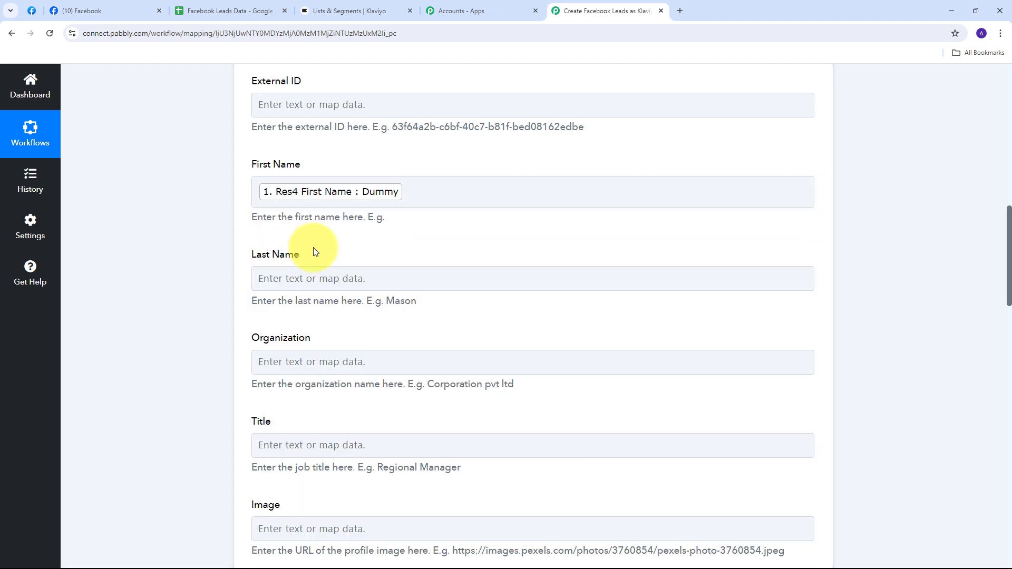
# - Map the Create Profile action's Last Name to Res4 Last Name from the Facebook Lead Ads trigger
pyautogui.scroll(-2, 365, 222)
pyautogui.click(284, 172)
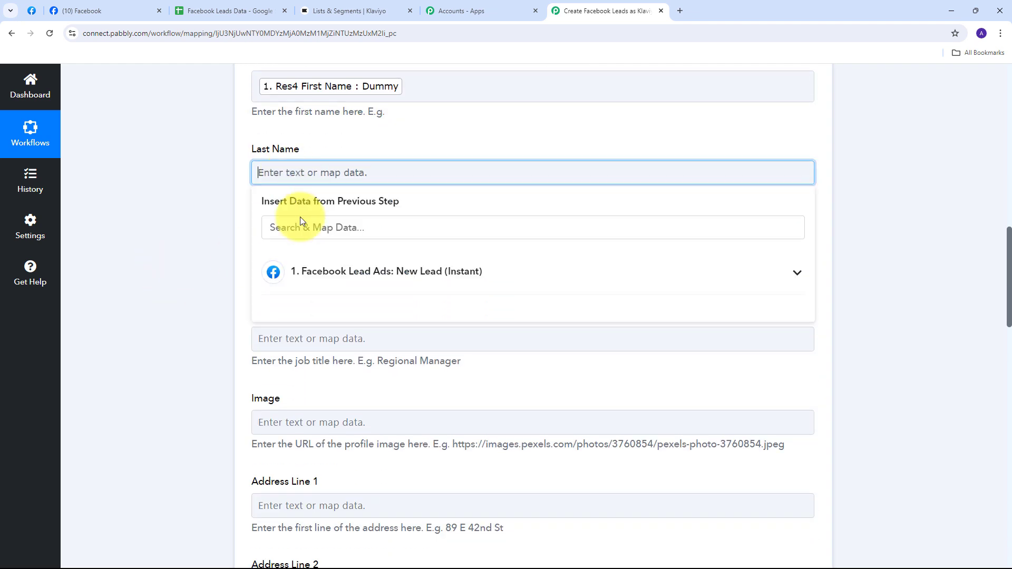
pyautogui.click(293, 271)
pyautogui.click(316, 393)
pyautogui.scroll(8, 503, 257)
pyautogui.scroll(-4, 504, 257)
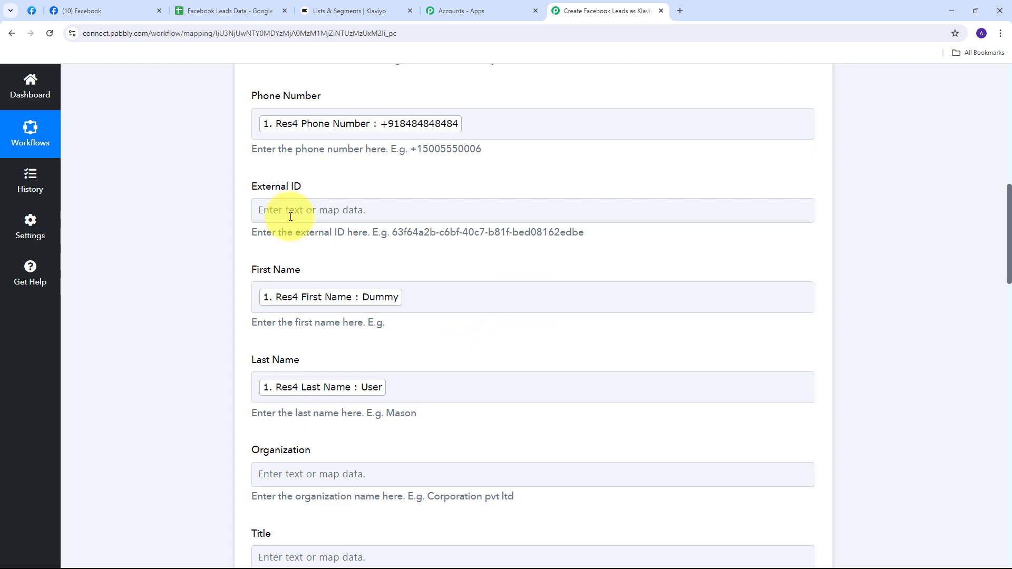
# - Review the Create Profile action's remaining optional fields, including the address, location, timezone, IP and key fields
pyautogui.scroll(-7, 481, 271)
pyautogui.scroll(2, 488, 267)
pyautogui.scroll(-15, 497, 264)
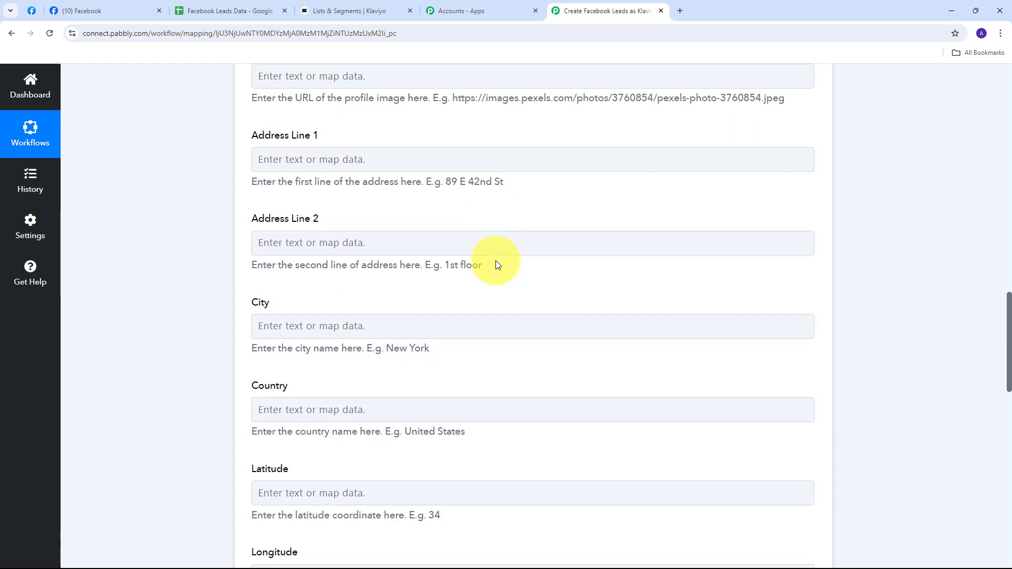
pyautogui.click(495, 263)
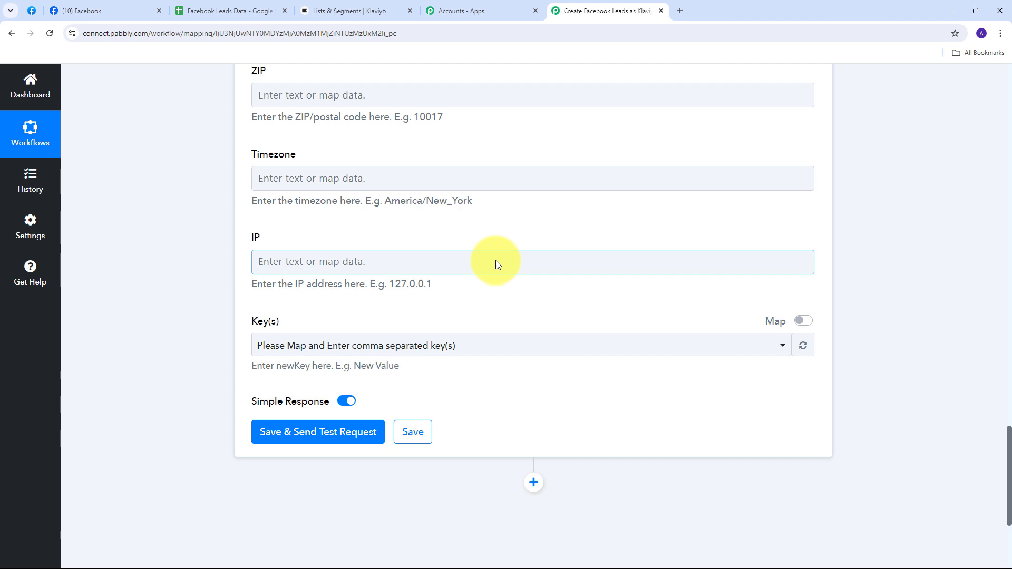
pyautogui.click(422, 208)
pyautogui.scroll(3, 352, 268)
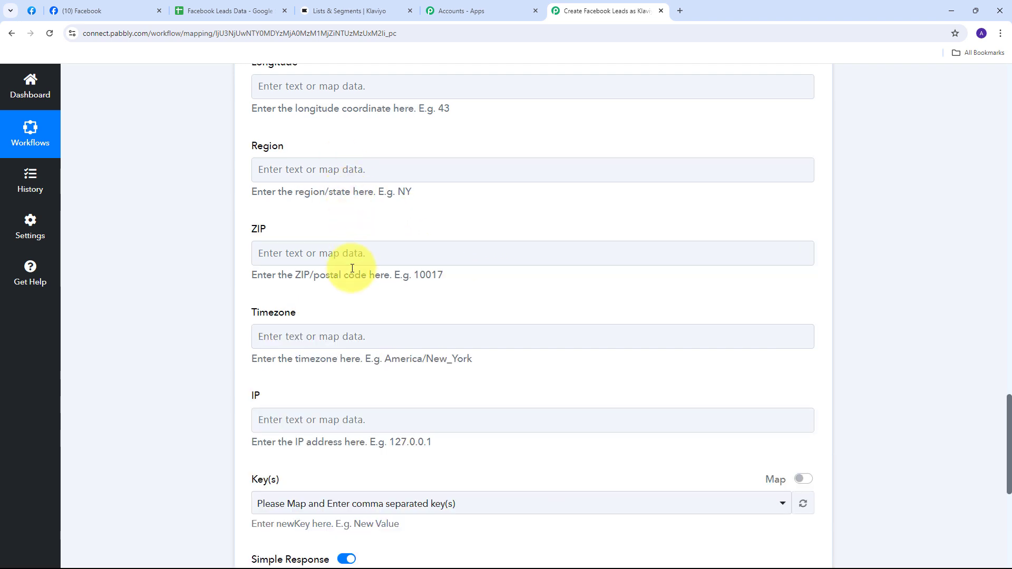
pyautogui.scroll(3, 490, 269)
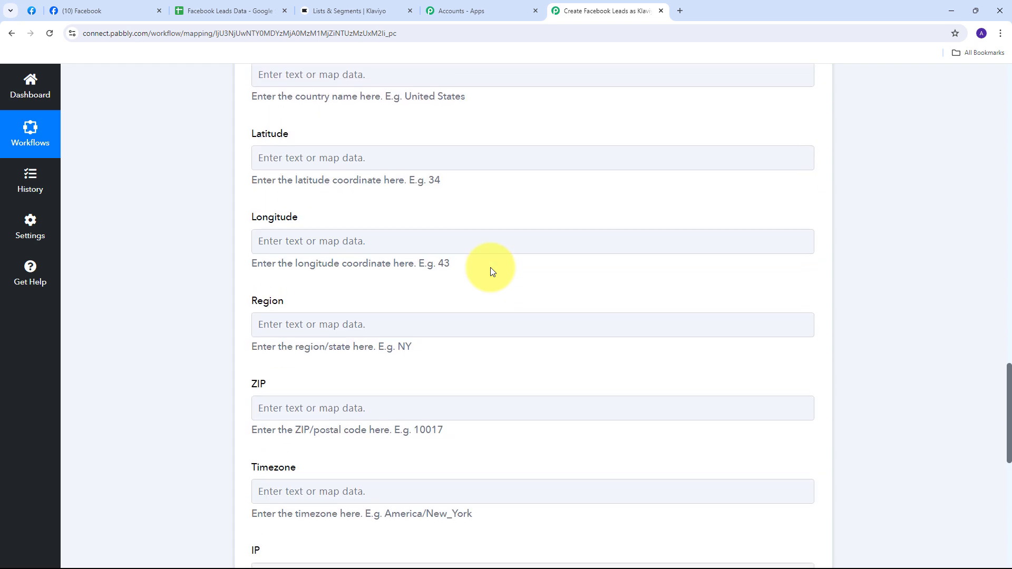
pyautogui.scroll(-10, 490, 267)
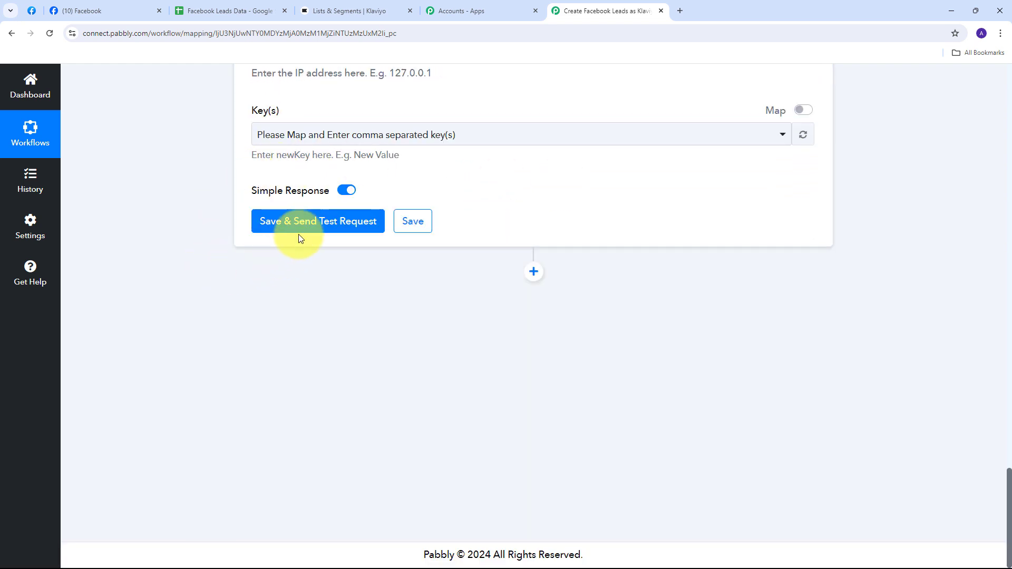
# - Save the Create Profile action with a test request and check the Data Type, Data Id and First Name in its response
pyautogui.click(307, 223)
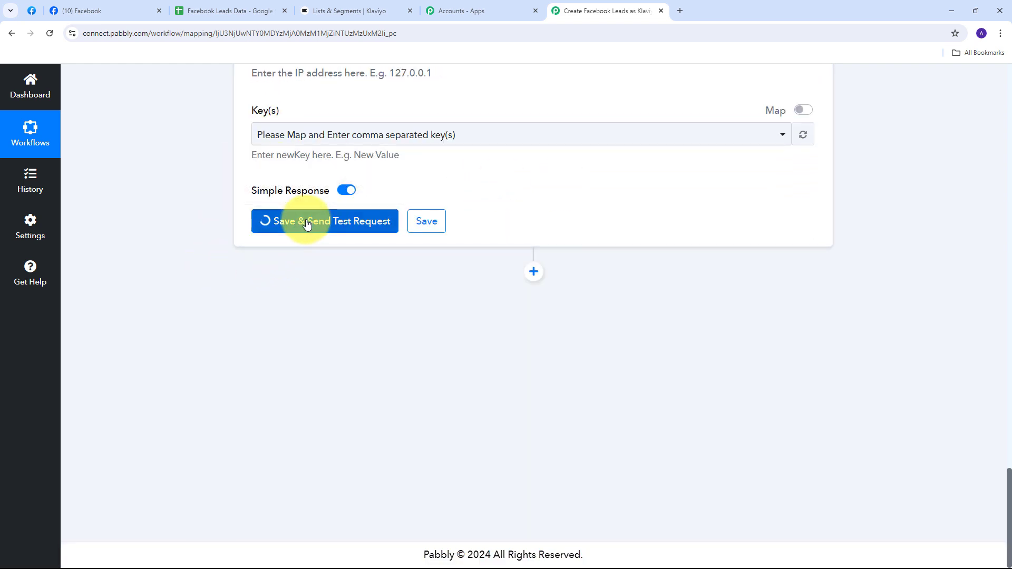
pyautogui.scroll(-2, 881, 230)
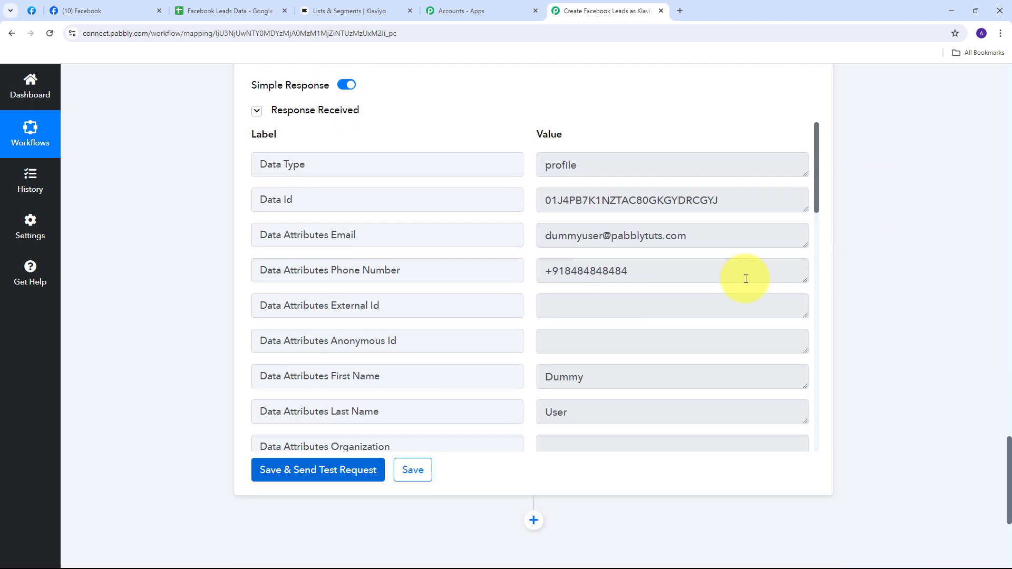
pyautogui.moveTo(623, 172); pyautogui.dragTo(514, 163)
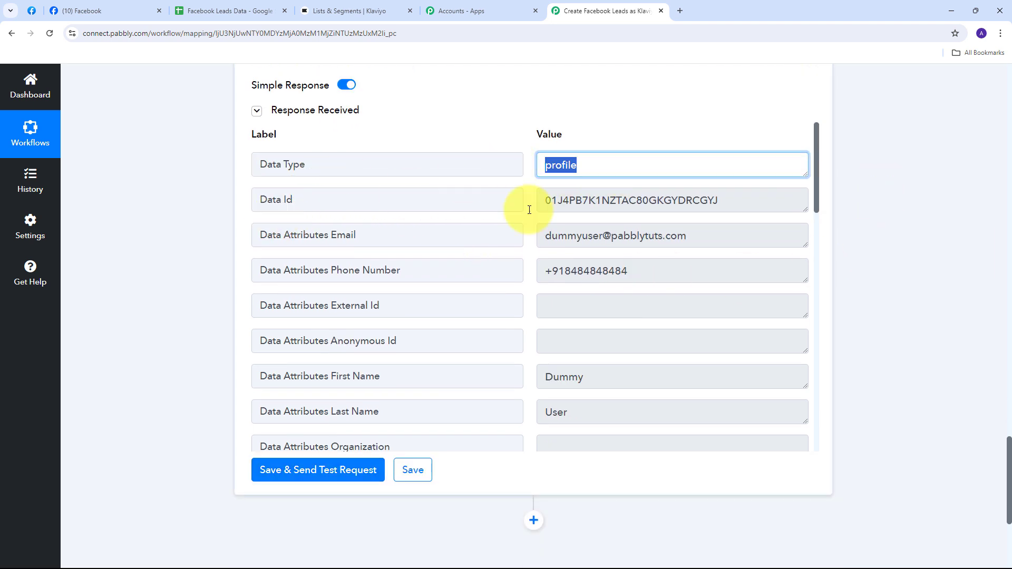
pyautogui.moveTo(764, 216); pyautogui.dragTo(484, 204)
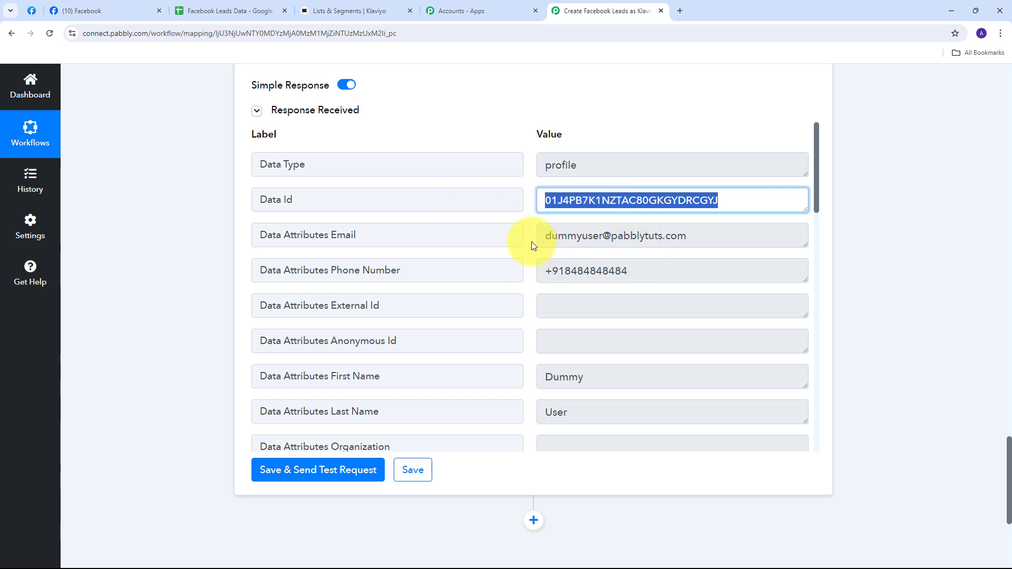
pyautogui.scroll(-1, 533, 242)
pyautogui.moveTo(602, 319); pyautogui.dragTo(545, 325)
pyautogui.click(524, 318)
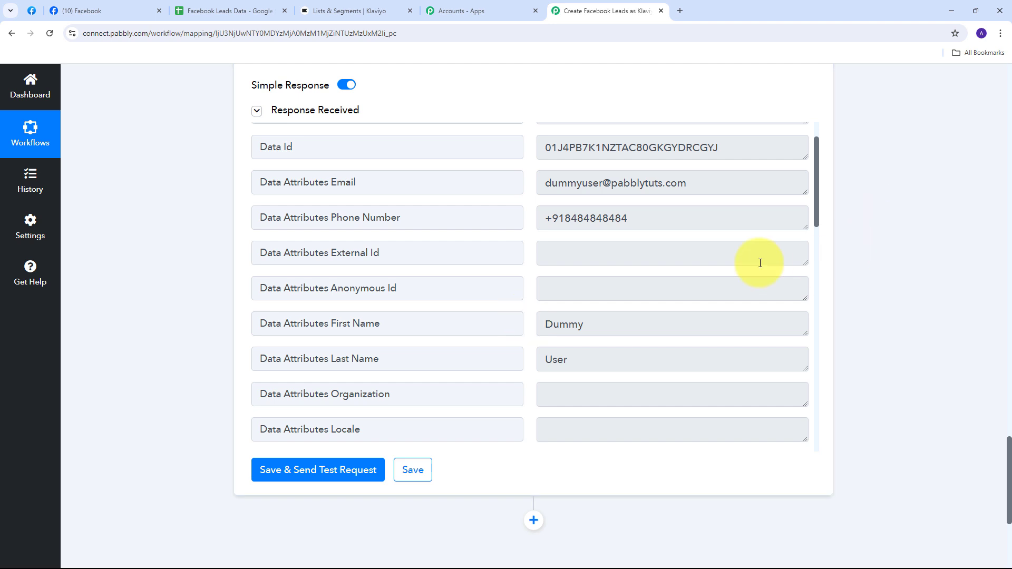
# - Add a third workflow step using Klaviyo V2 with the Subscribe Profile(s) action event
pyautogui.scroll(-3, 892, 249)
pyautogui.scroll(-1, 892, 248)
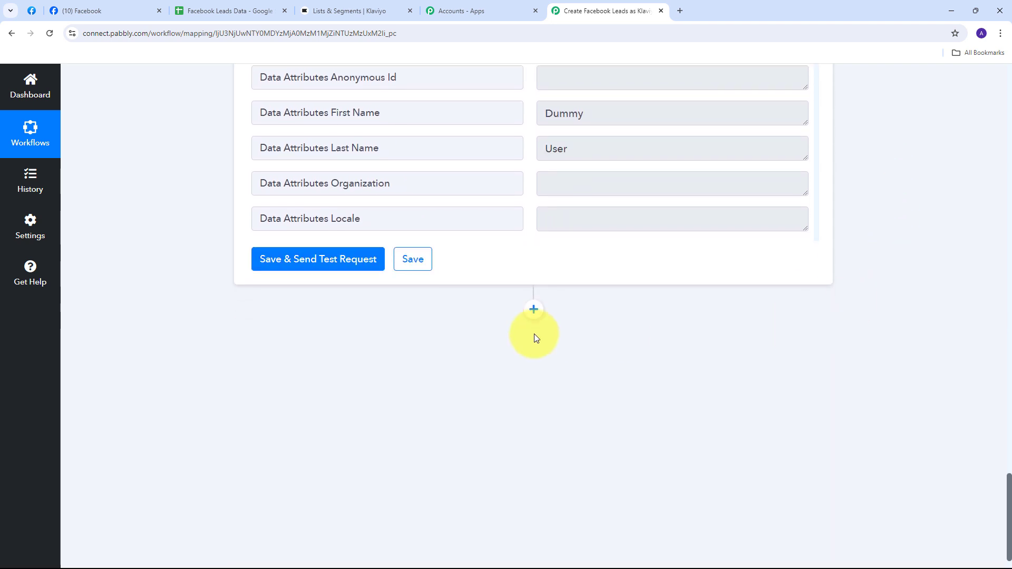
pyautogui.click(535, 314)
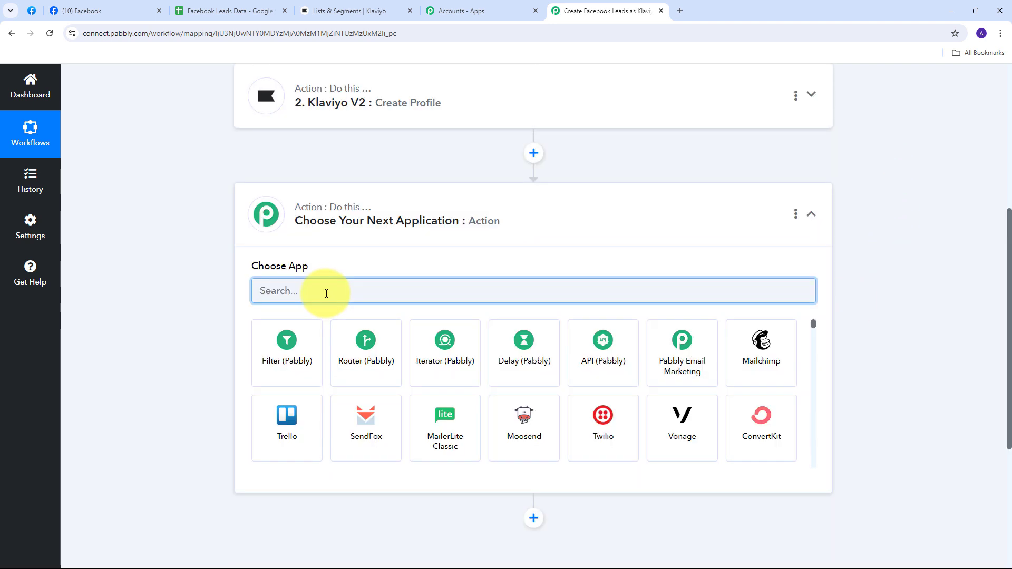
pyautogui.write('klaviyo')
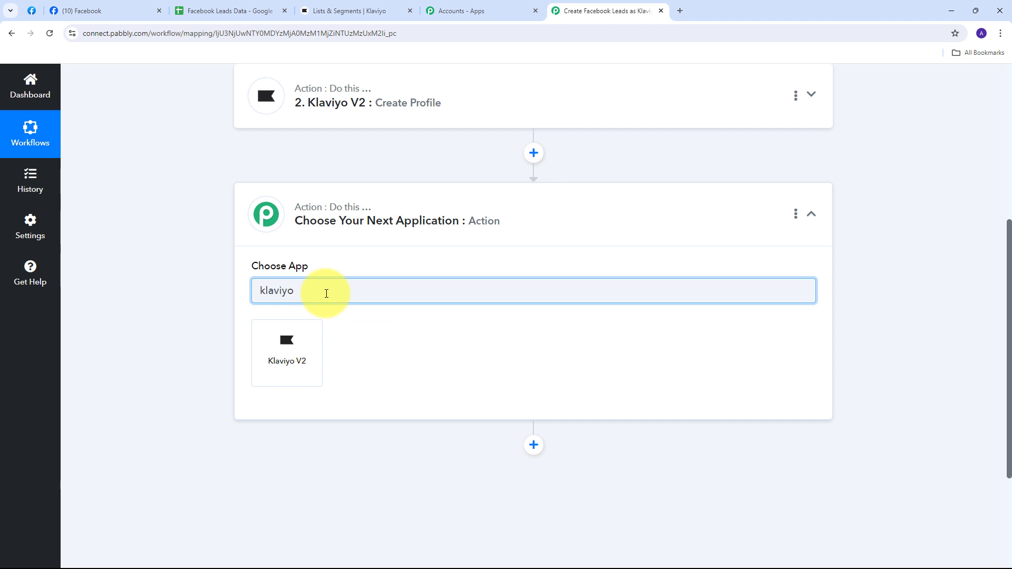
pyautogui.click(300, 346)
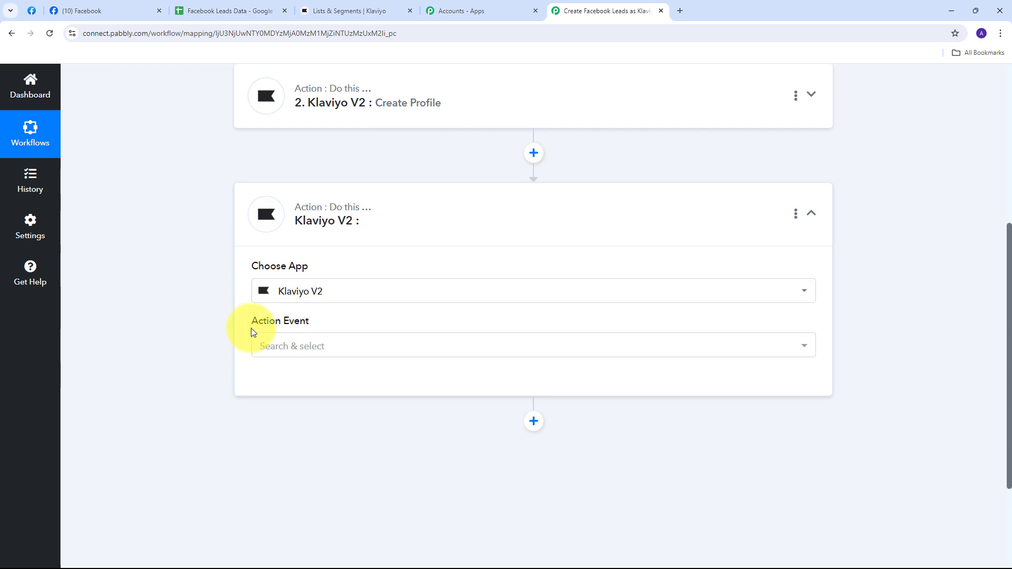
pyautogui.click(623, 347)
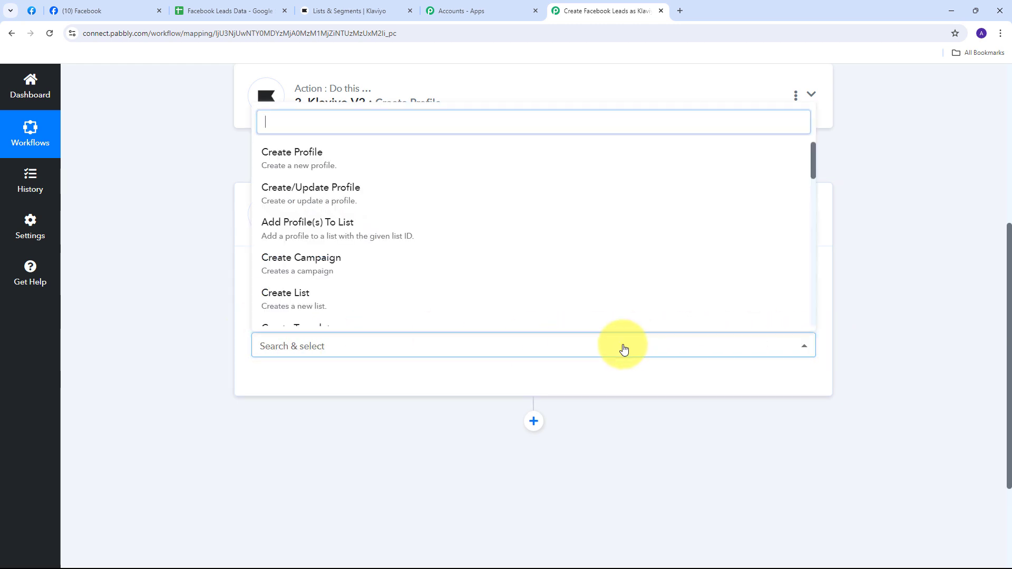
pyautogui.scroll(-2, 343, 216)
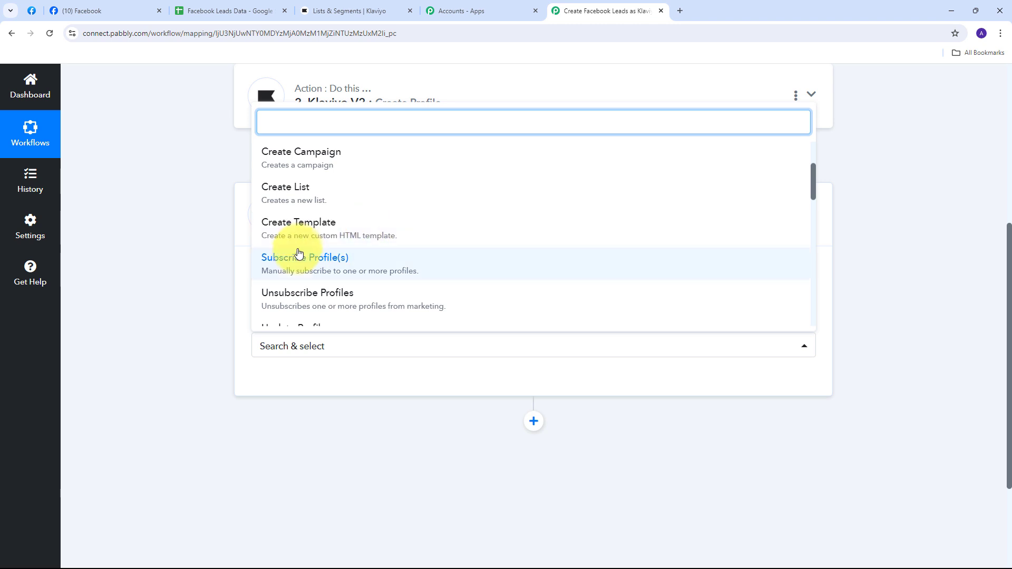
pyautogui.click(325, 269)
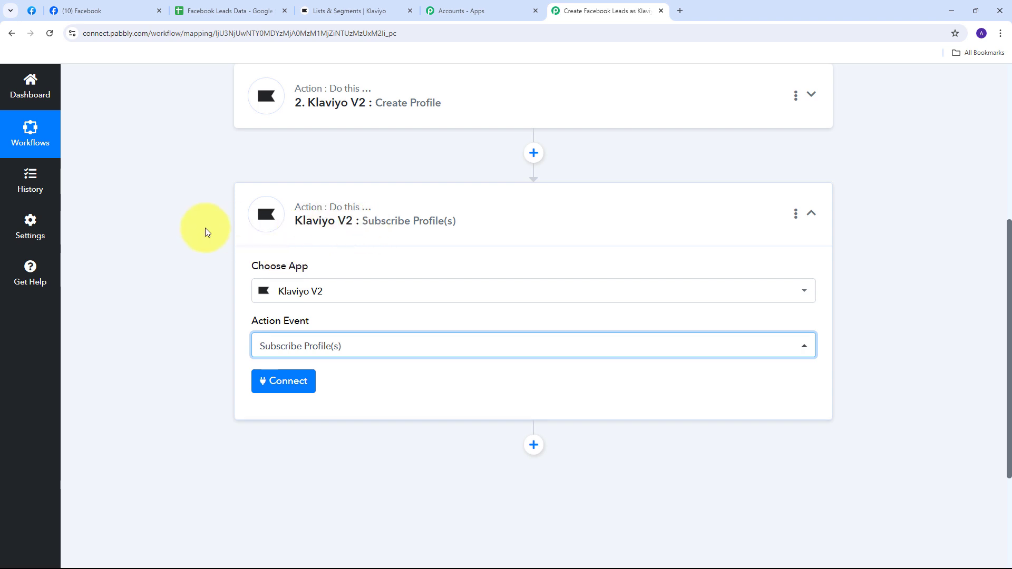
# - Connect the Subscribe Profile(s) action using the existing connection Klaviyo V2 #6
pyautogui.click(287, 389)
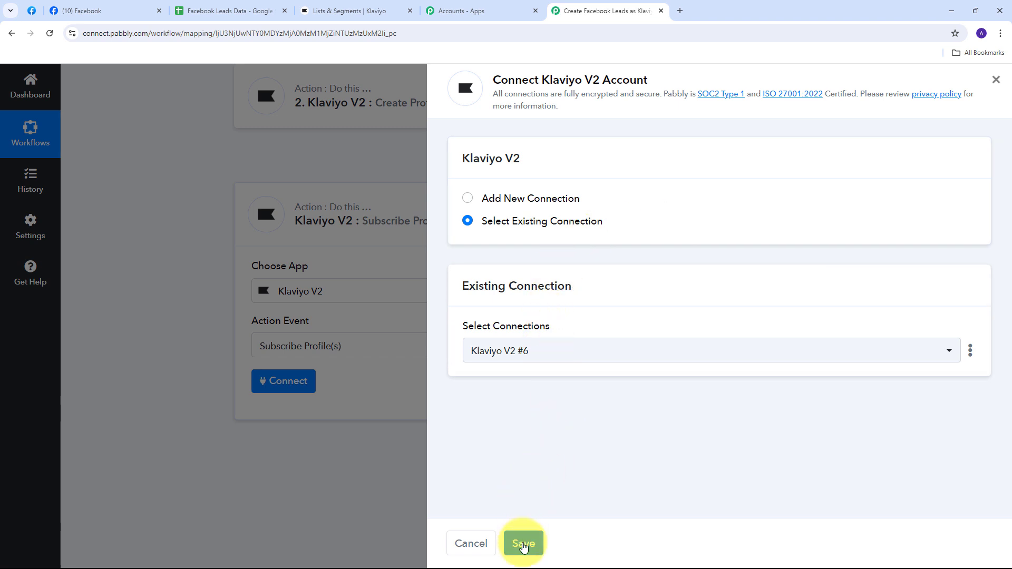
pyautogui.click(523, 545)
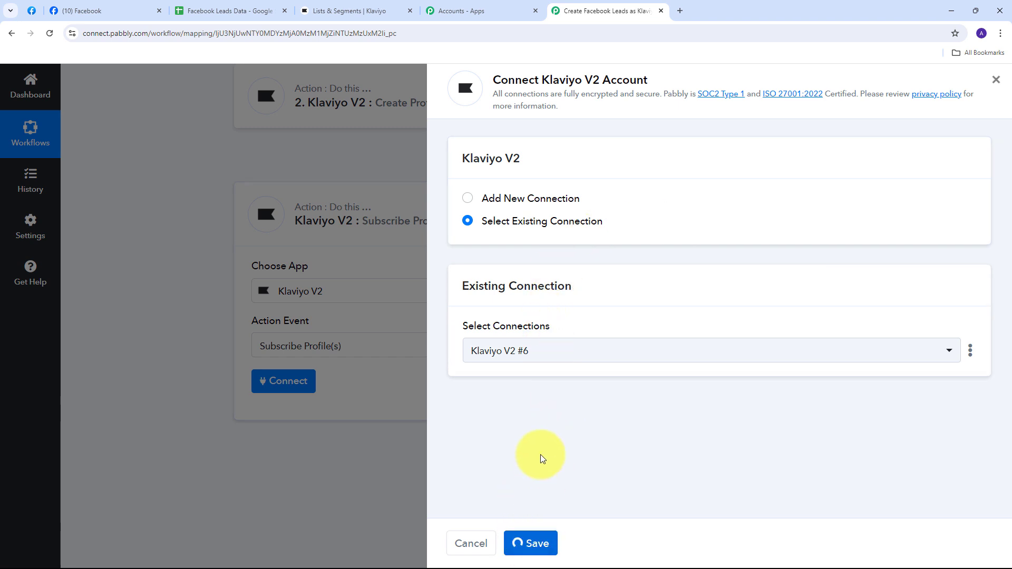
pyautogui.scroll(-3, 560, 195)
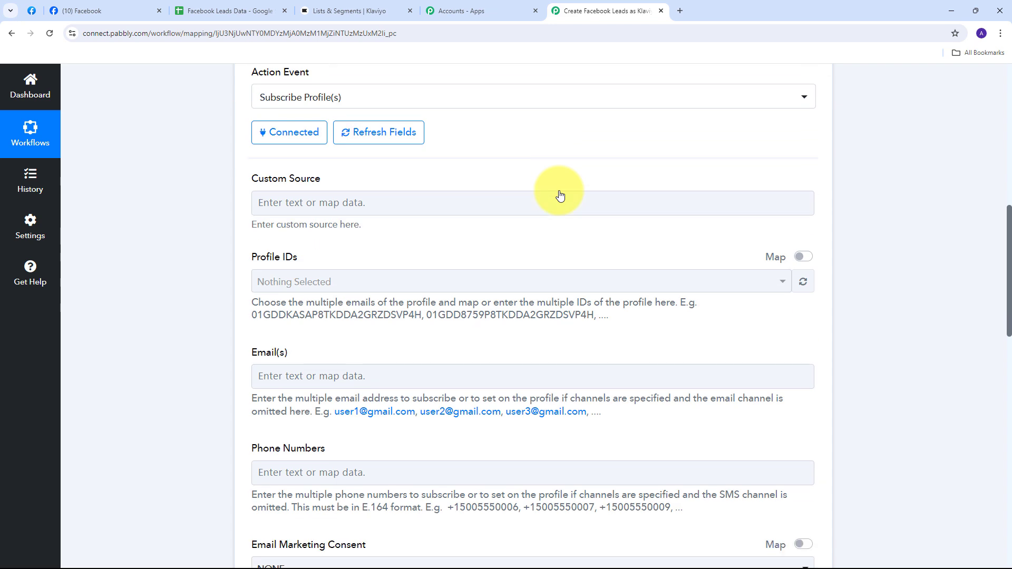
# - Enable mapping for Profile IDs in the Subscribe Profile(s) action and map the Data Id from the Create Profile step
pyautogui.scroll(-3, 560, 195)
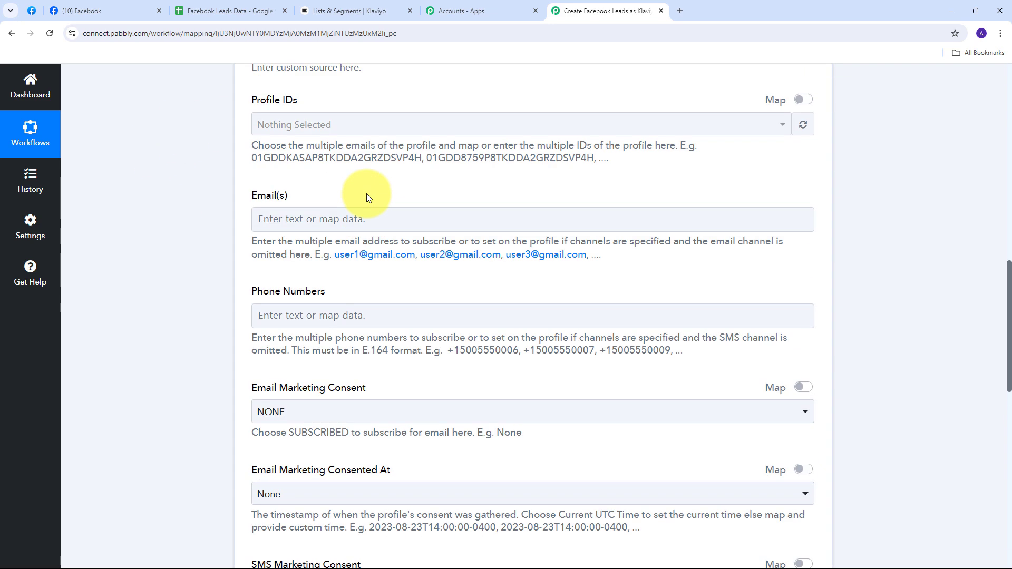
pyautogui.scroll(3, 367, 198)
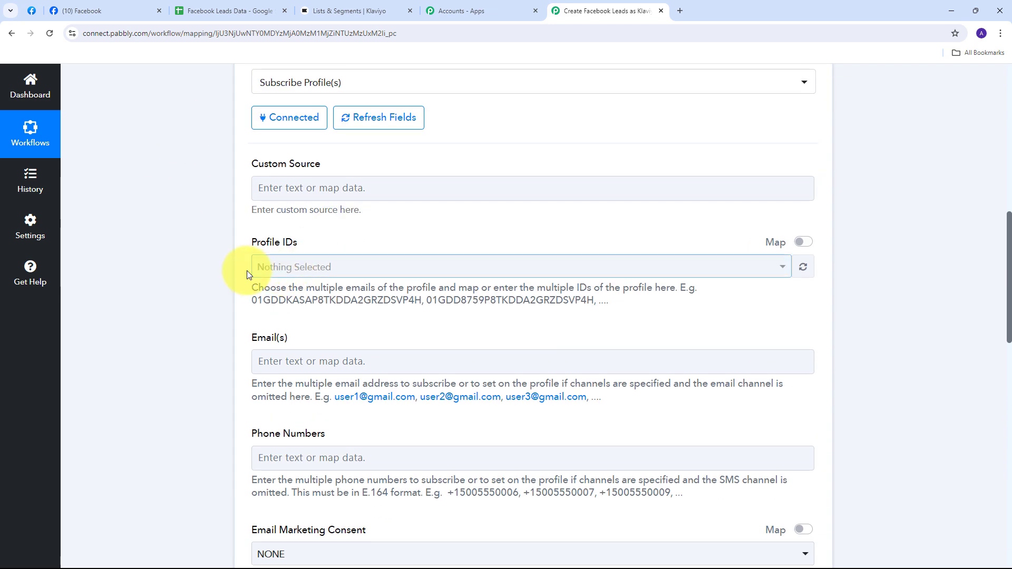
pyautogui.click(803, 242)
pyautogui.click(319, 267)
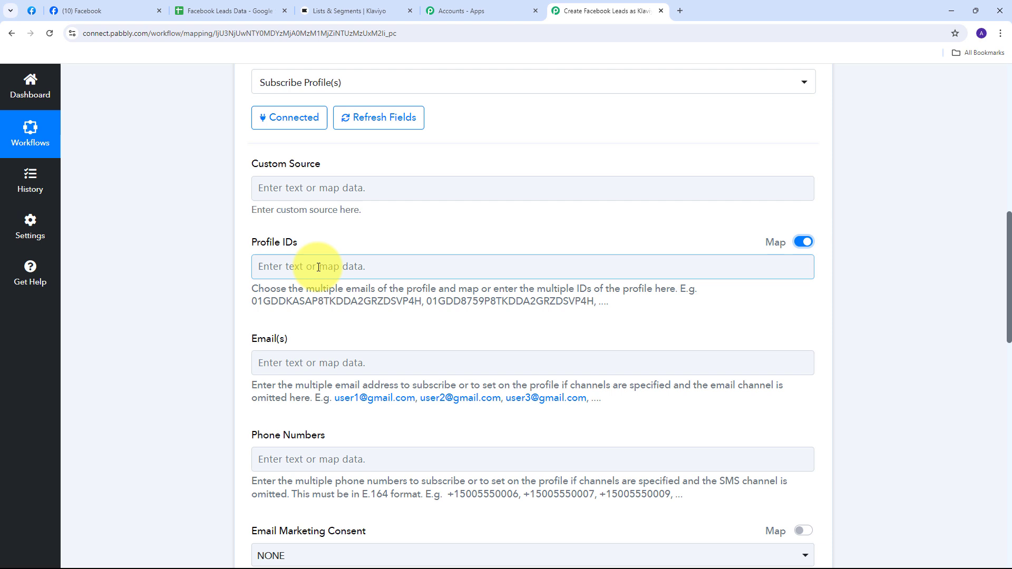
pyautogui.click(285, 272)
pyautogui.scroll(-1, 416, 235)
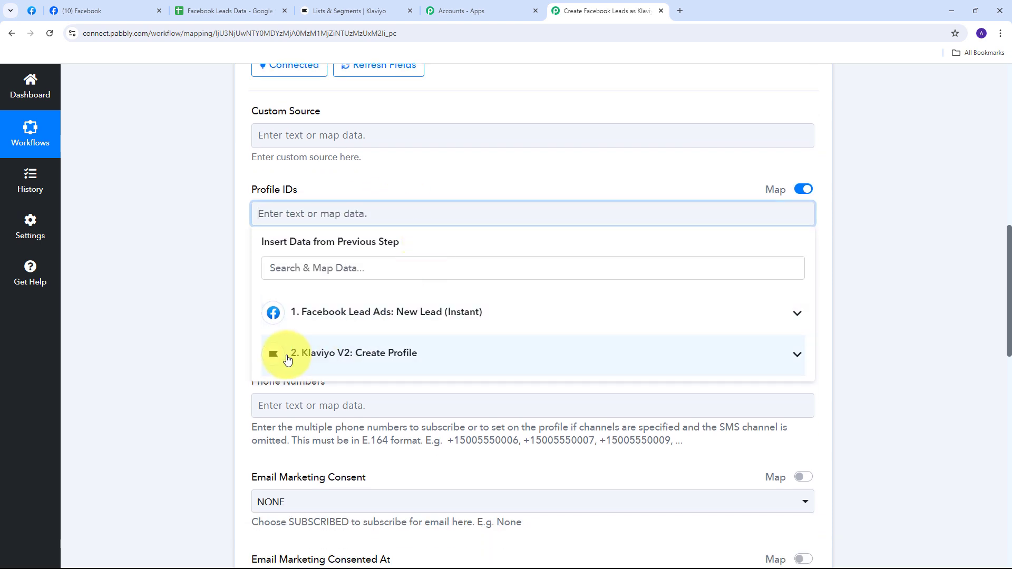
pyautogui.click(412, 352)
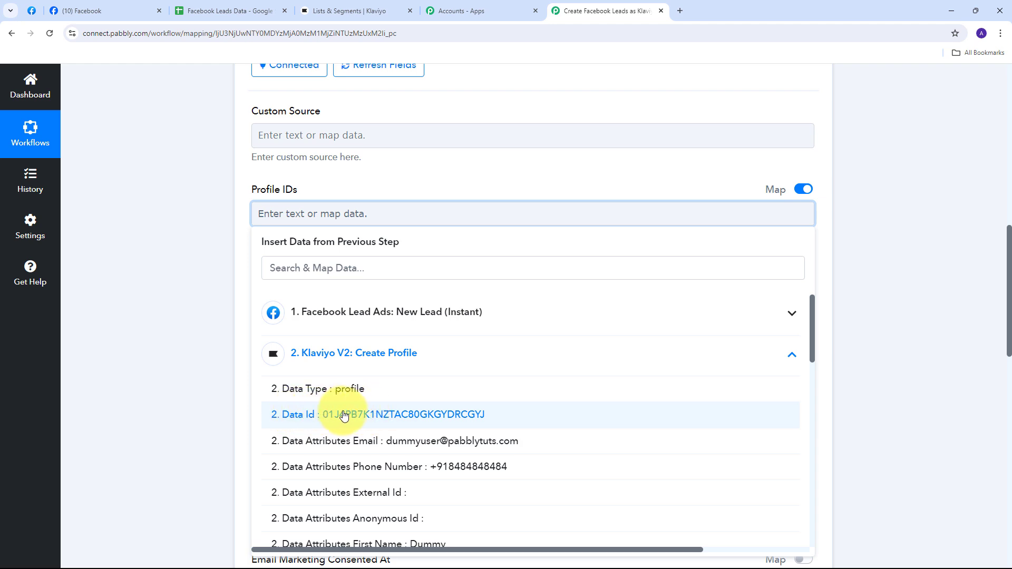
pyautogui.click(367, 416)
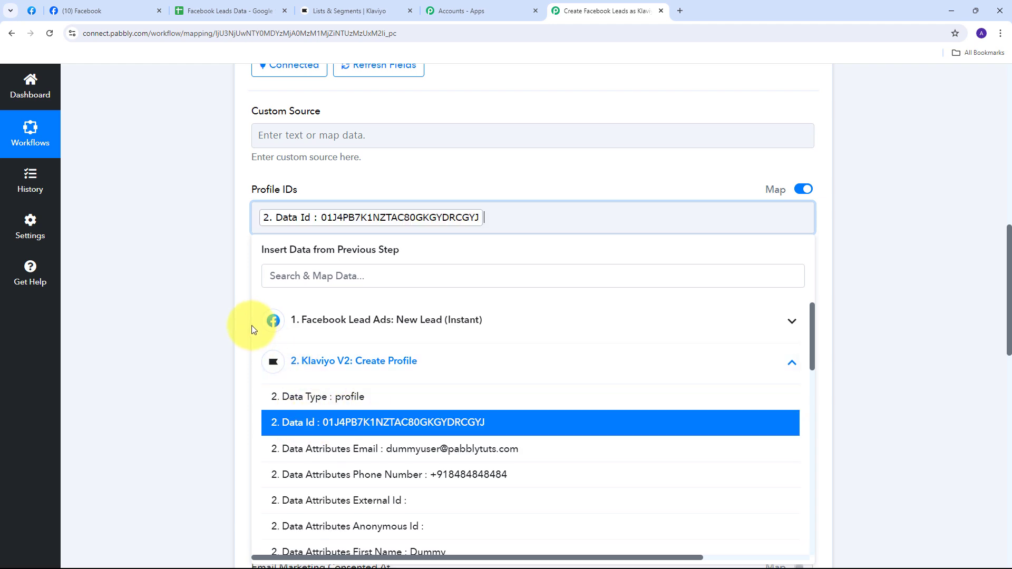
# - Map the Email(s) field to the Data Attributes Email from the Klaviyo V2 Create Profile step
pyautogui.scroll(-1, 316, 259)
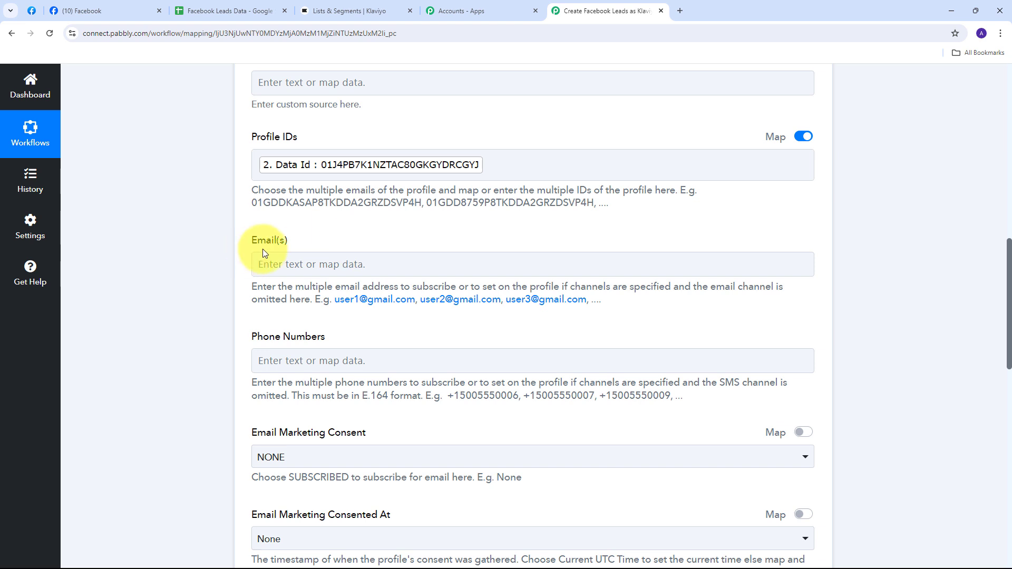
pyautogui.click(295, 258)
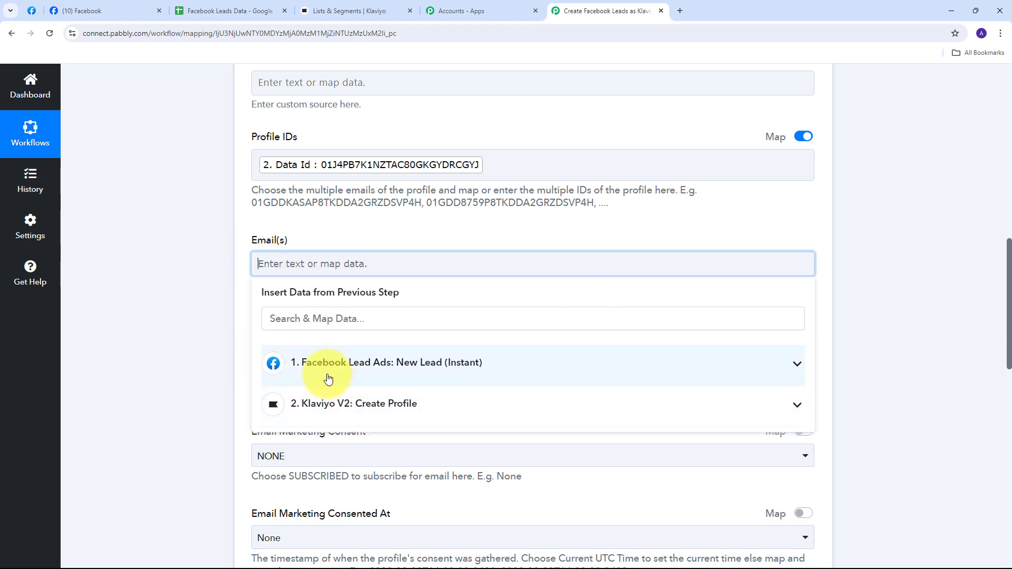
pyautogui.click(338, 403)
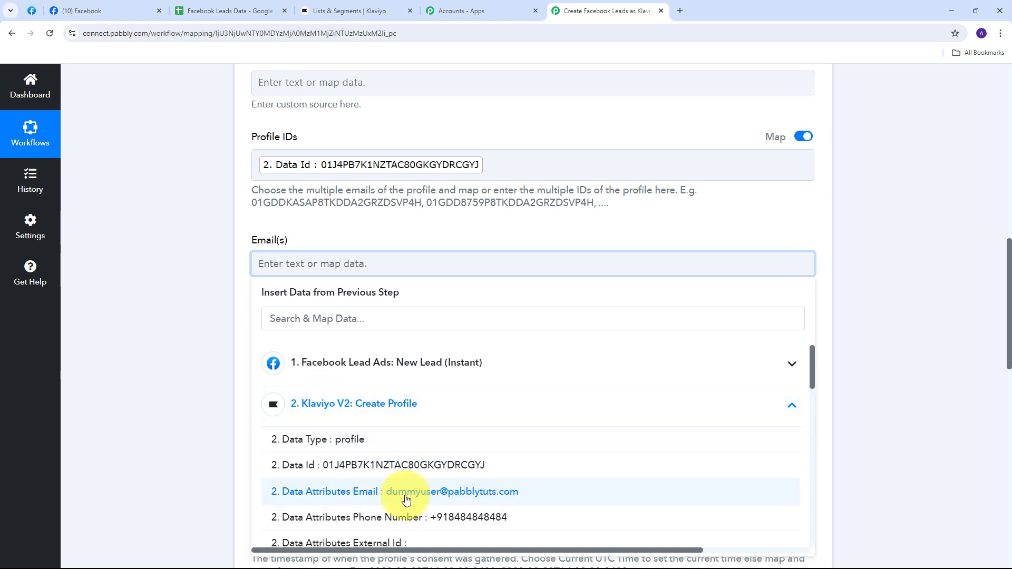
pyautogui.click(439, 498)
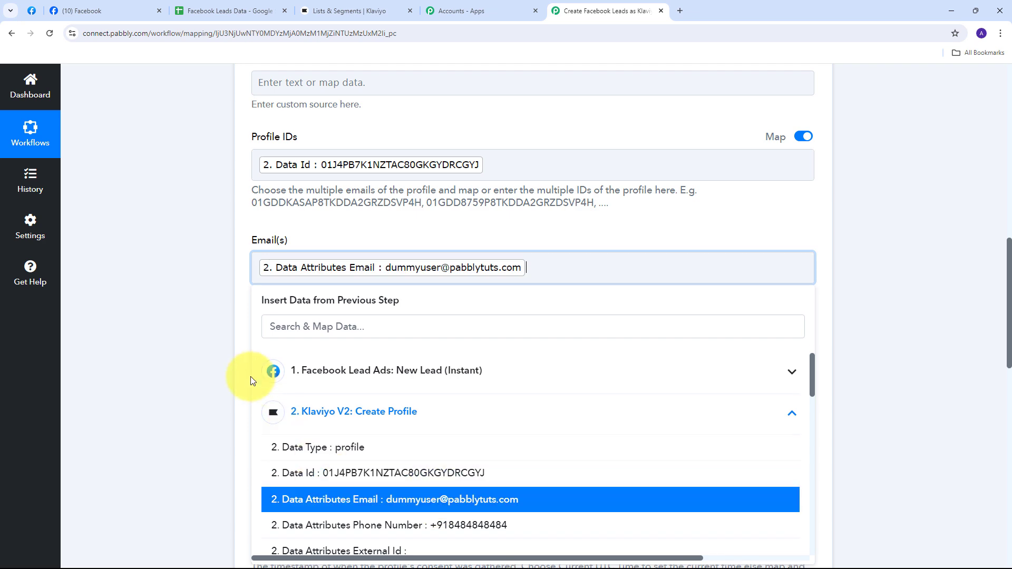
# - Map the Phone Numbers field to the Data Attributes Phone Number from the Klaviyo V2 Create Profile step
pyautogui.scroll(-1, 256, 327)
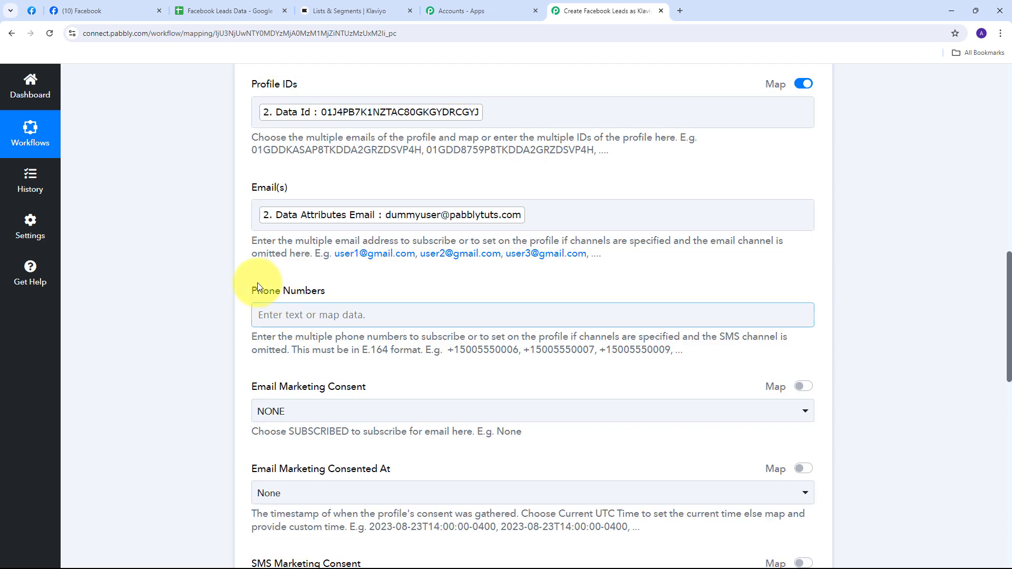
pyautogui.click(332, 315)
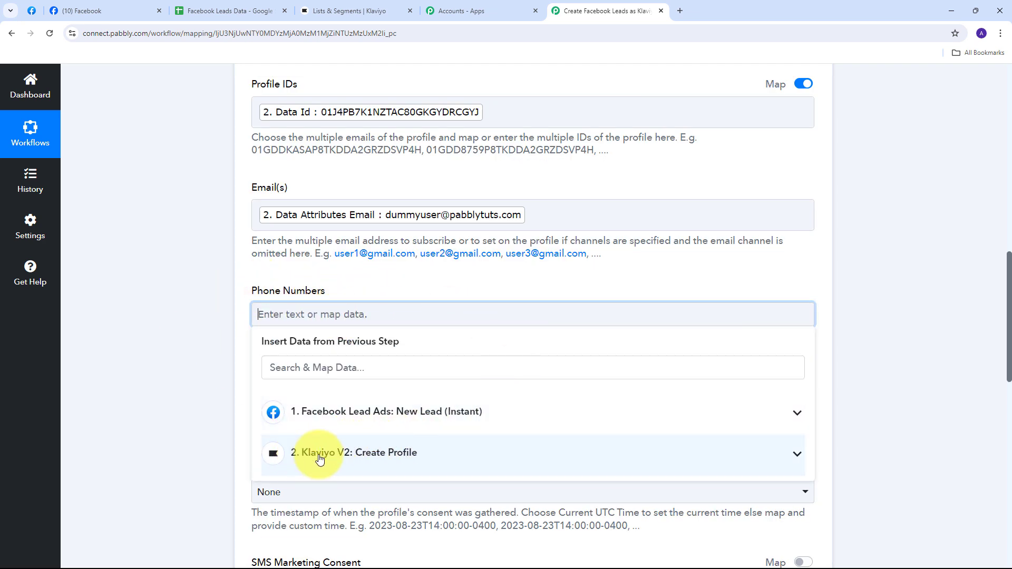
pyautogui.click(411, 457)
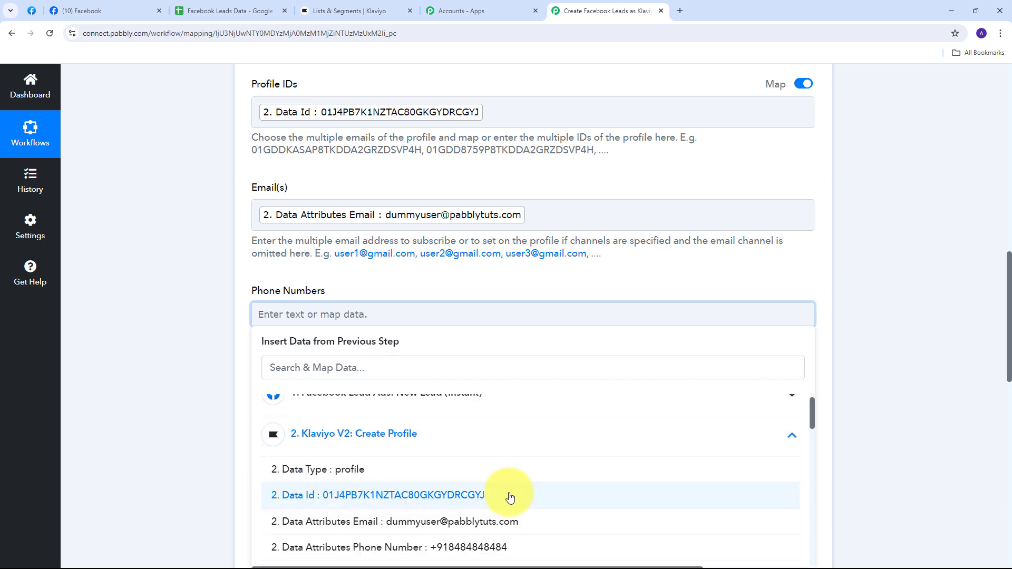
pyautogui.scroll(-1, 506, 490)
pyautogui.click(470, 519)
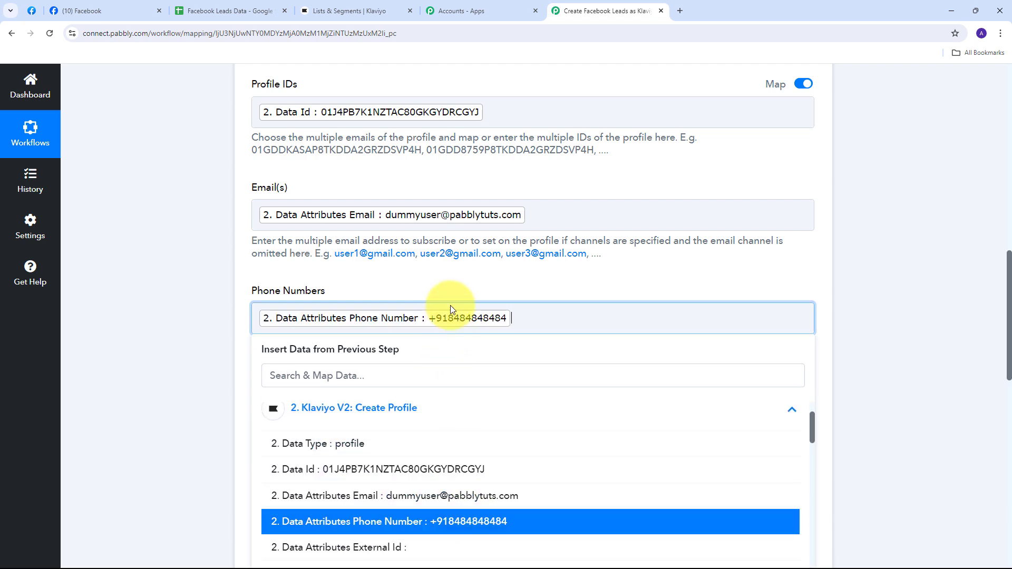
# - Set Email Marketing Consent to SUBSCRIBED in the Subscribe Profile(s) action
pyautogui.scroll(-4, 359, 237)
pyautogui.scroll(1, 481, 235)
pyautogui.scroll(-1, 395, 277)
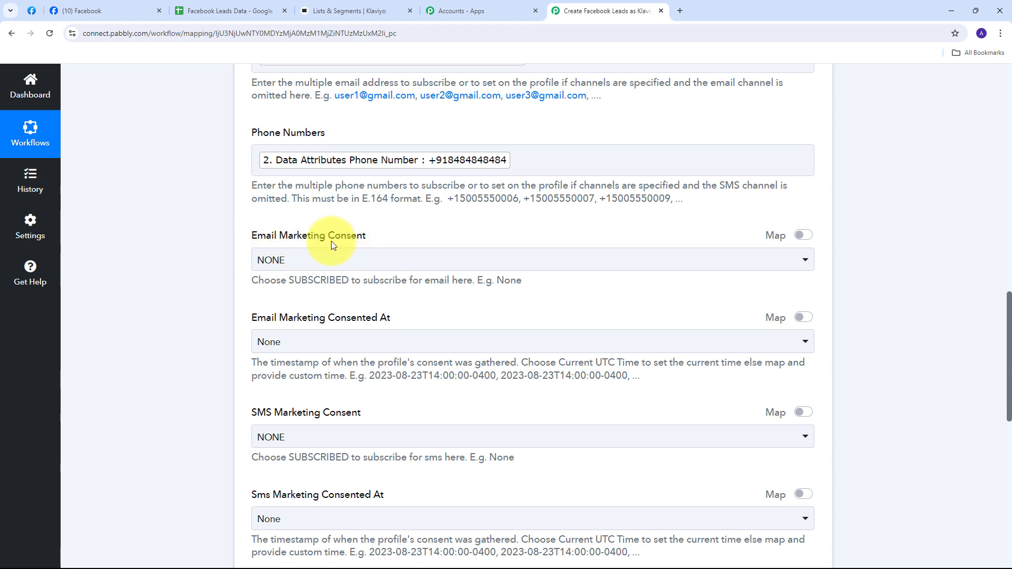
pyautogui.click(531, 261)
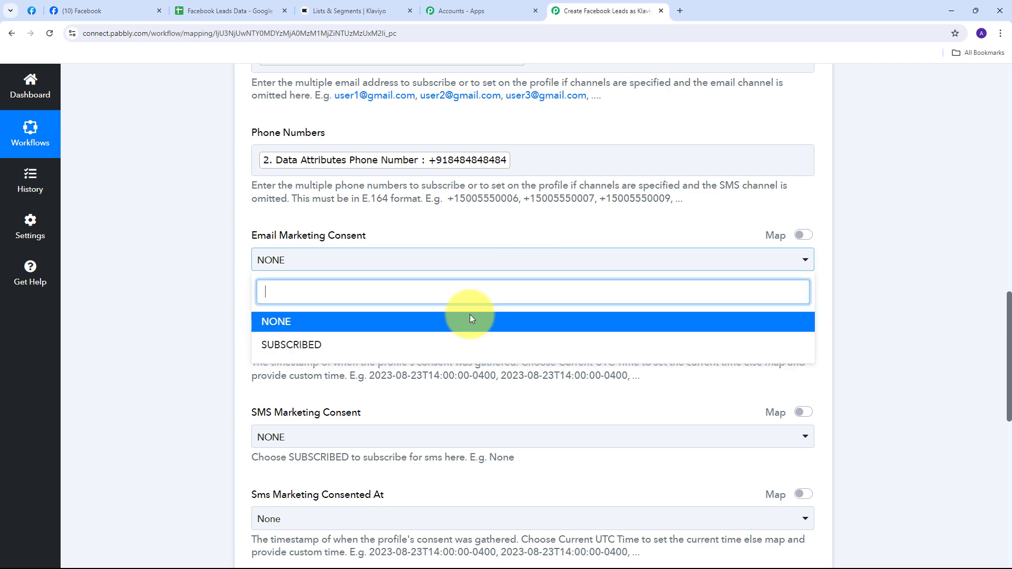
pyautogui.click(293, 345)
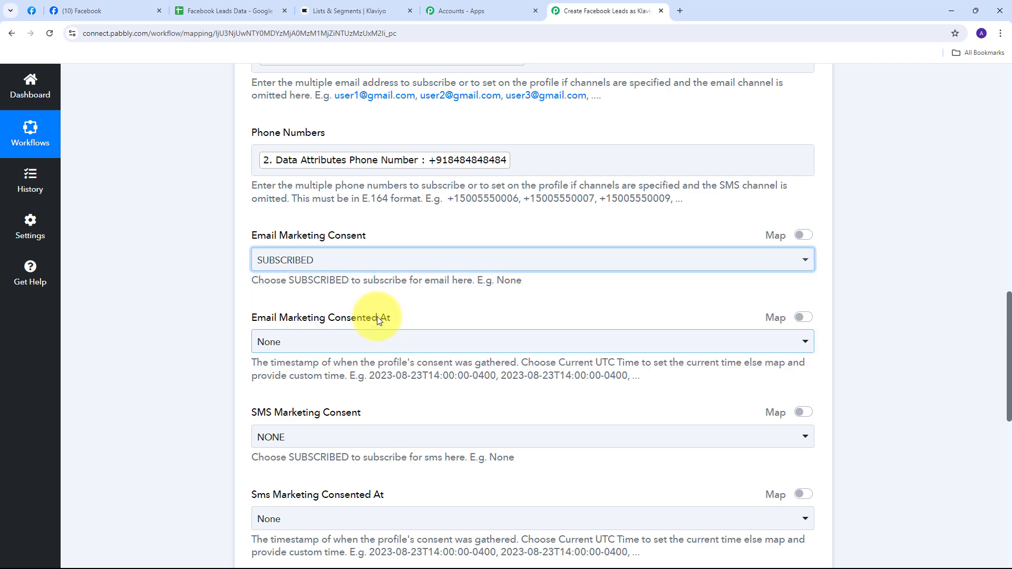
# - Check the available lists on Klaviyo's Lists & Segments page, and set With List to Yes in the Pabbly Connect action
pyautogui.scroll(-2, 416, 274)
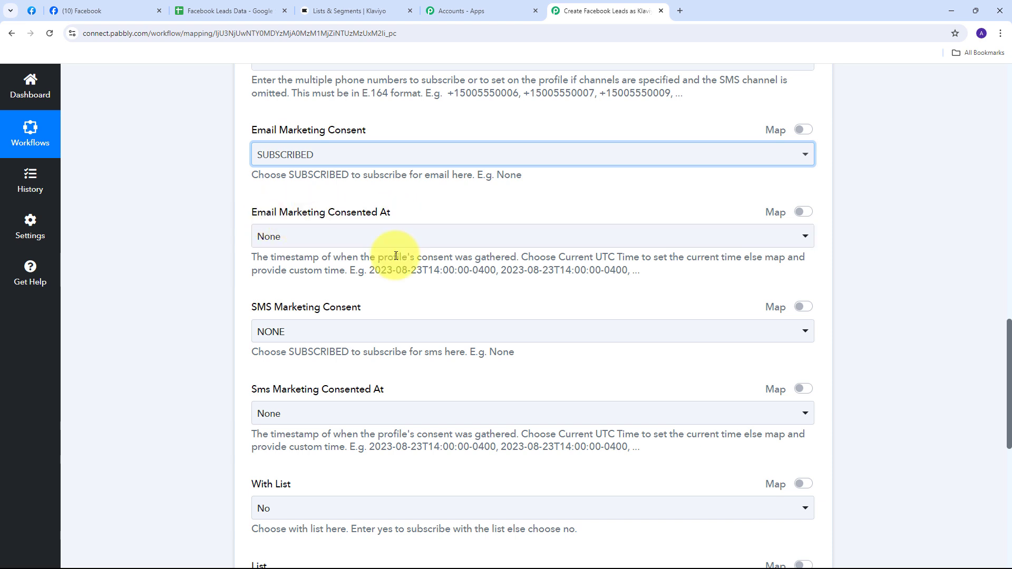
pyautogui.scroll(-1, 361, 259)
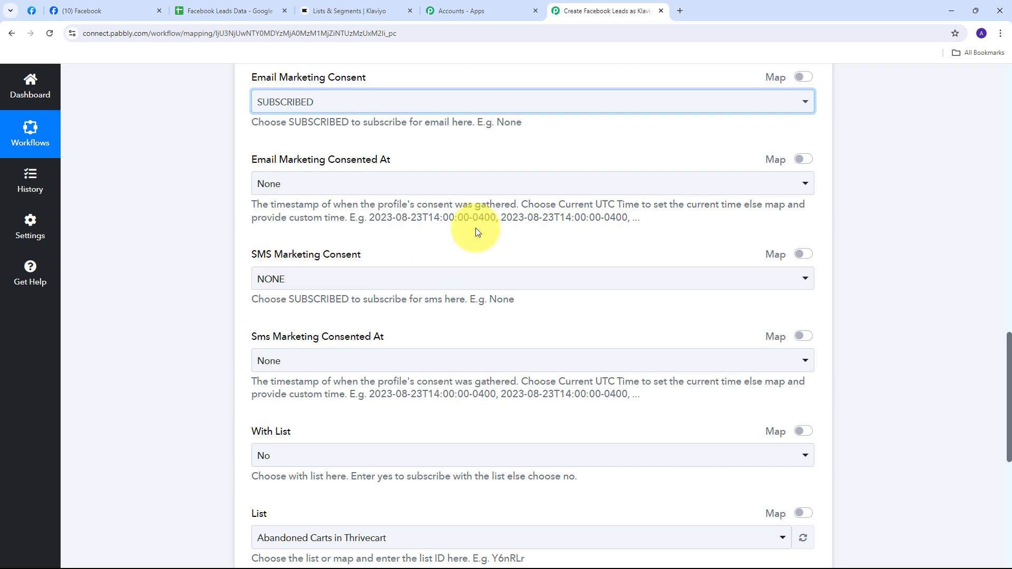
pyautogui.scroll(-4, 475, 227)
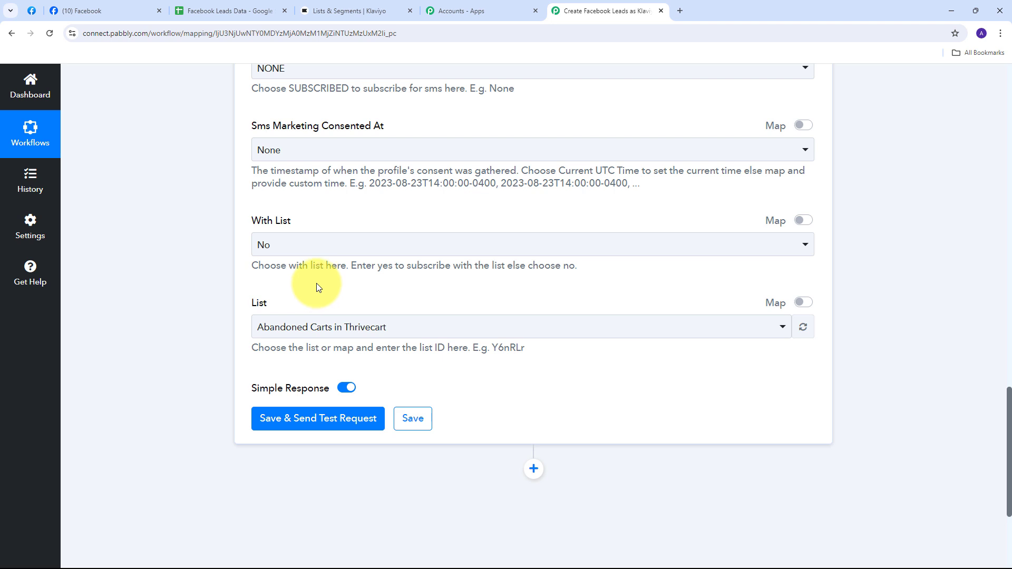
pyautogui.click(340, 9)
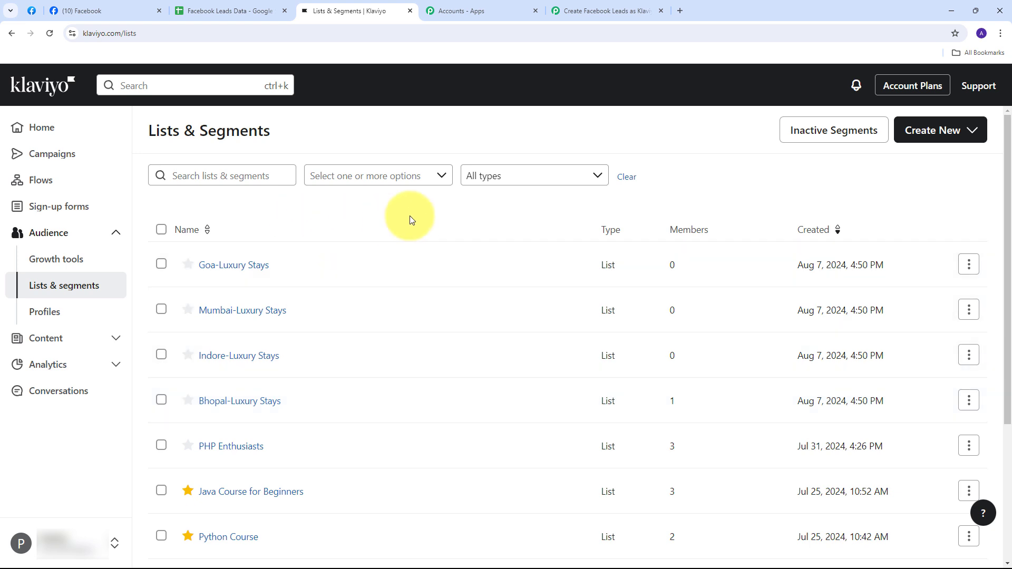
pyautogui.click(580, 9)
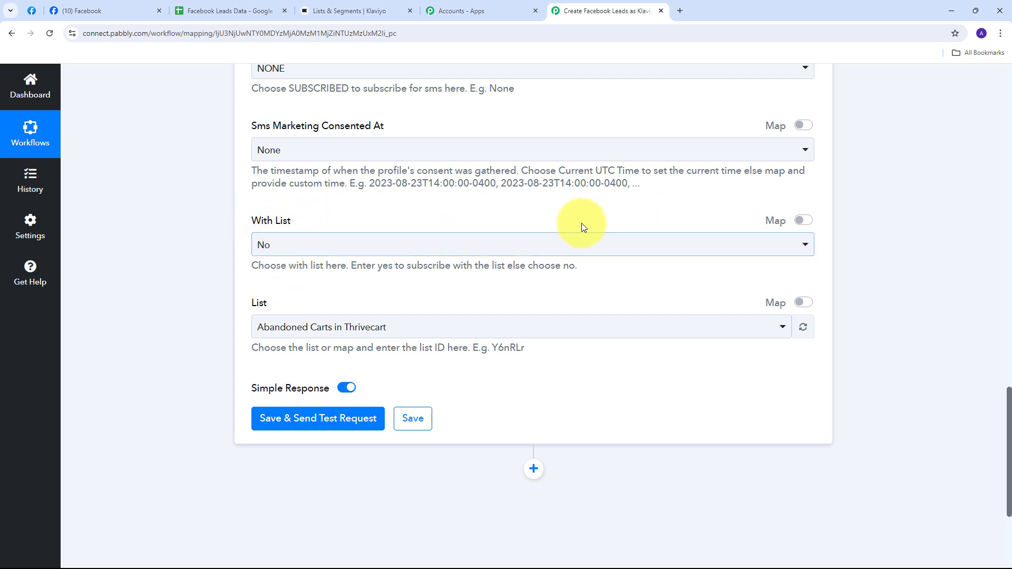
pyautogui.click(505, 249)
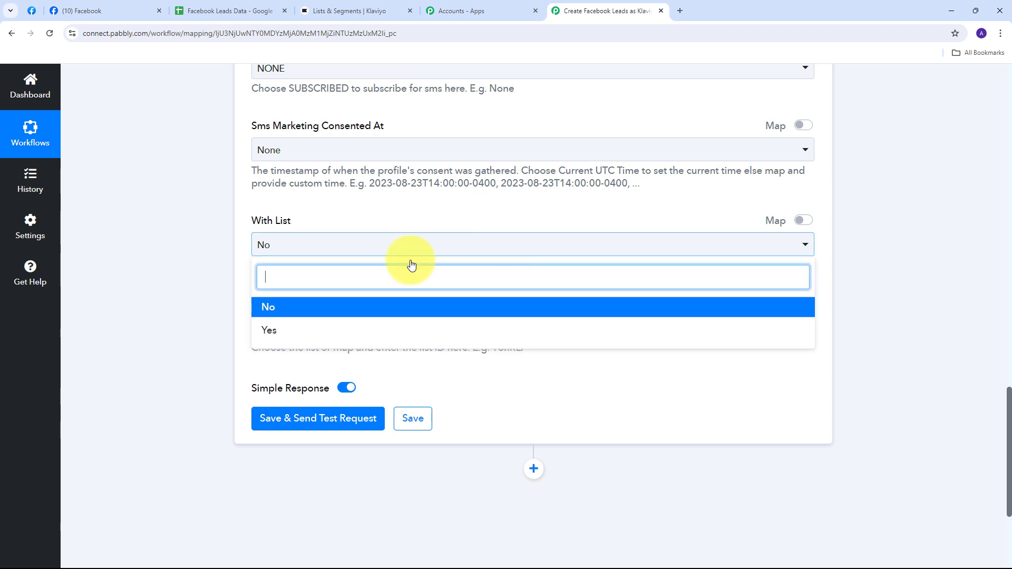
pyautogui.click(282, 332)
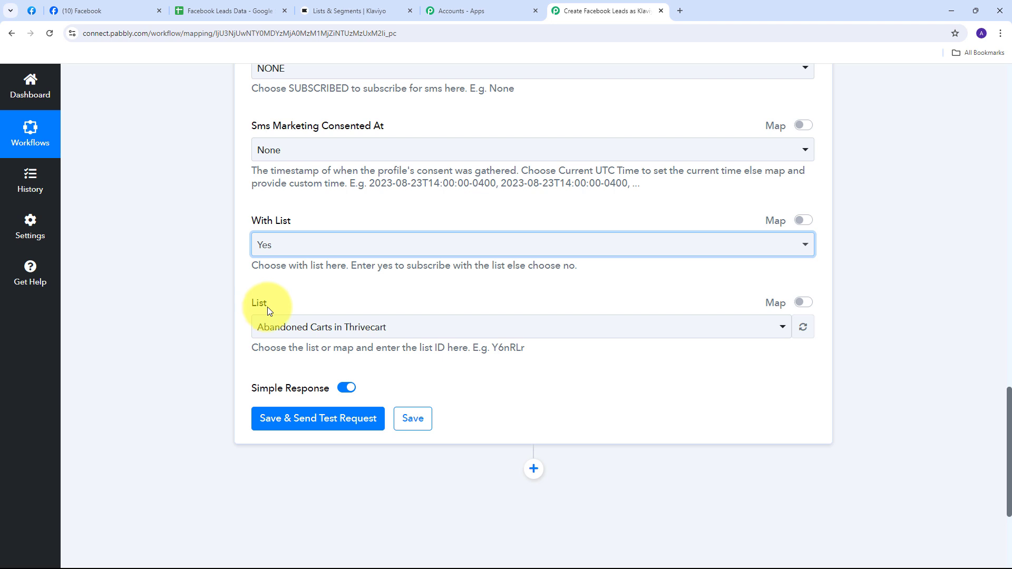
# - Enable mapping for the List field and clear its prefilled list ID
pyautogui.click(810, 307)
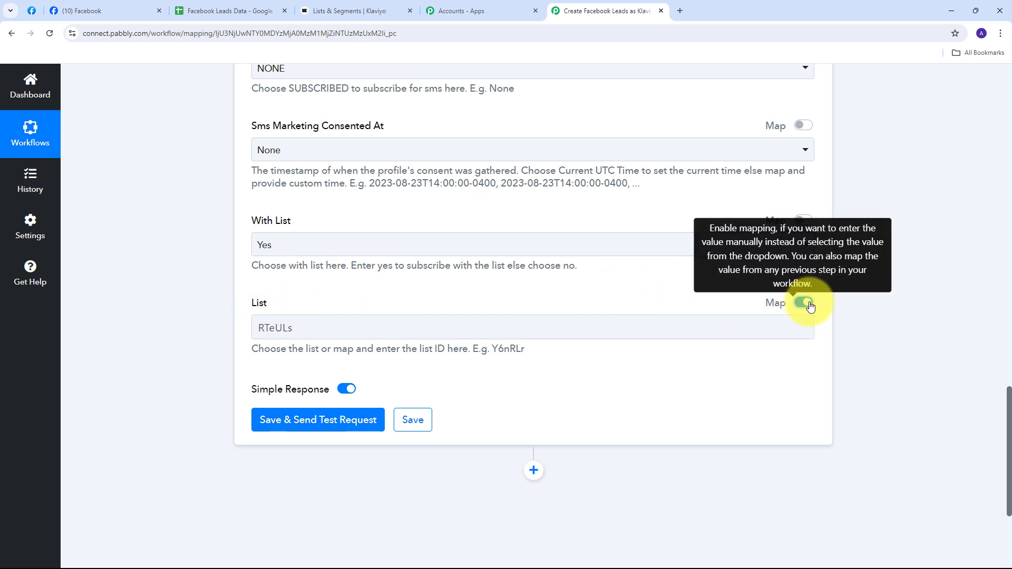
pyautogui.moveTo(317, 328); pyautogui.dragTo(226, 334)
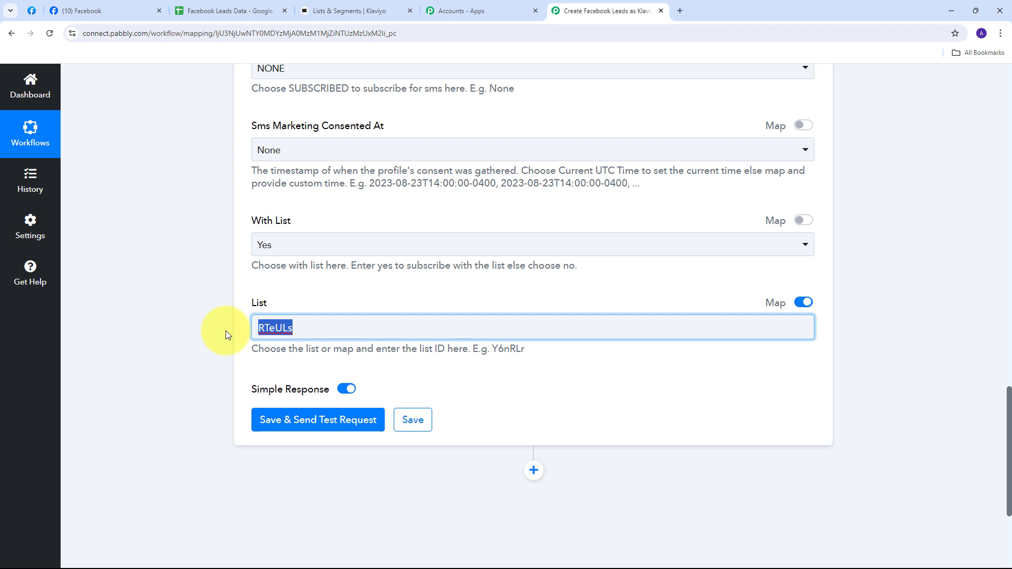
pyautogui.press('BackSpace')
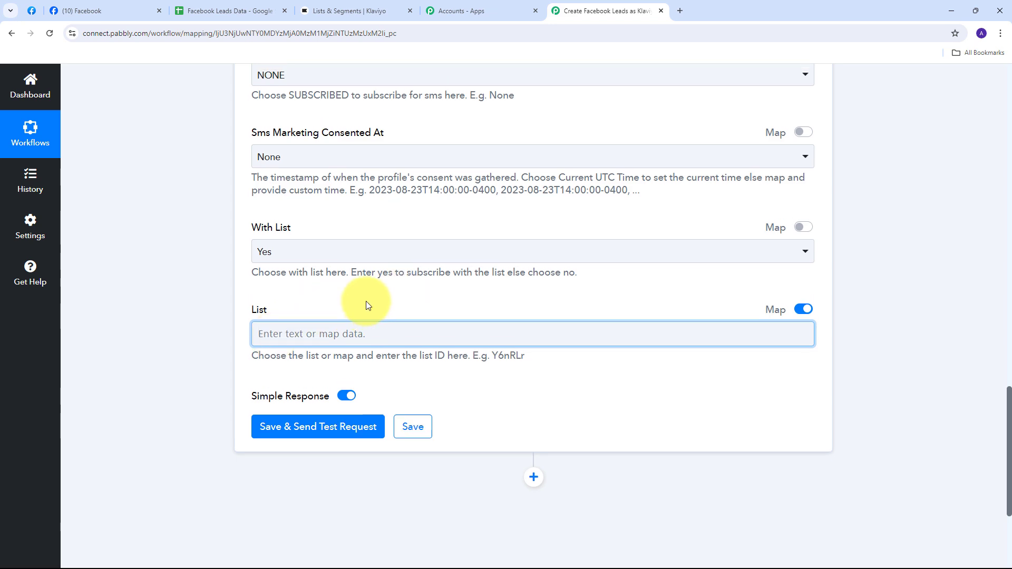
# - Insert a new workflow step between Create Profile and Subscribe Profile(s) using the Lookup Table app
pyautogui.scroll(15, 431, 280)
pyautogui.scroll(6, 433, 279)
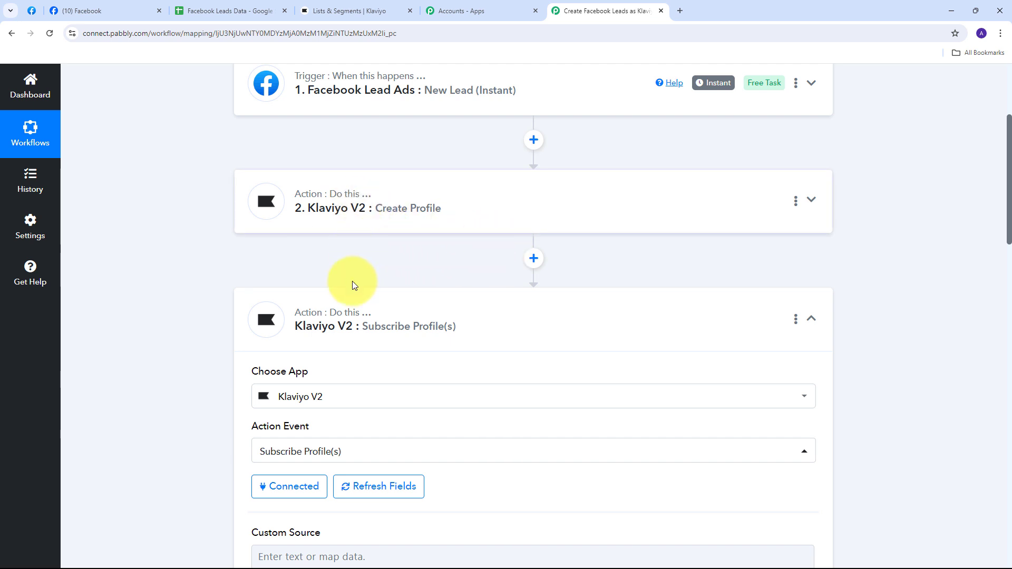
pyautogui.click(533, 258)
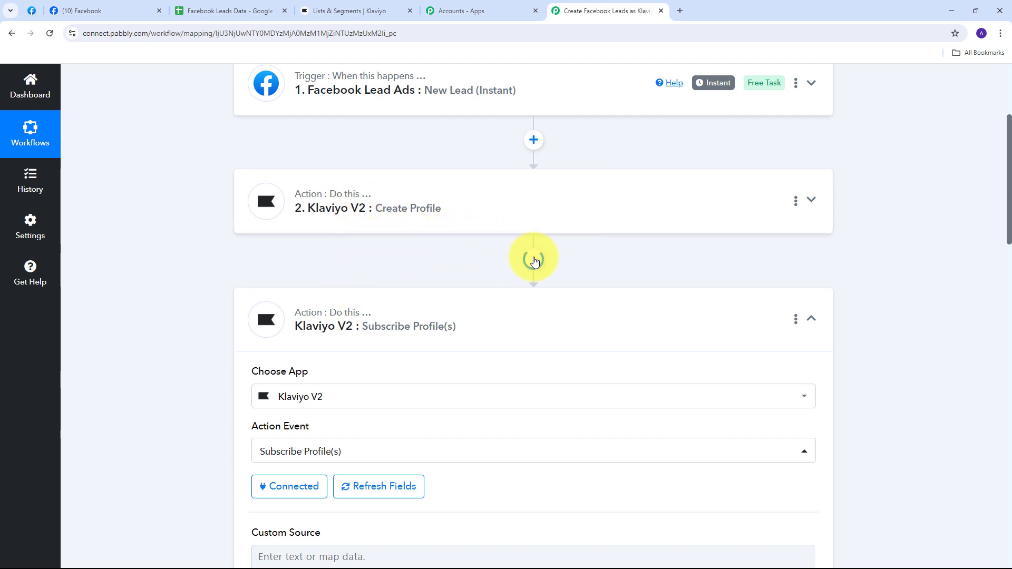
pyautogui.write('l')
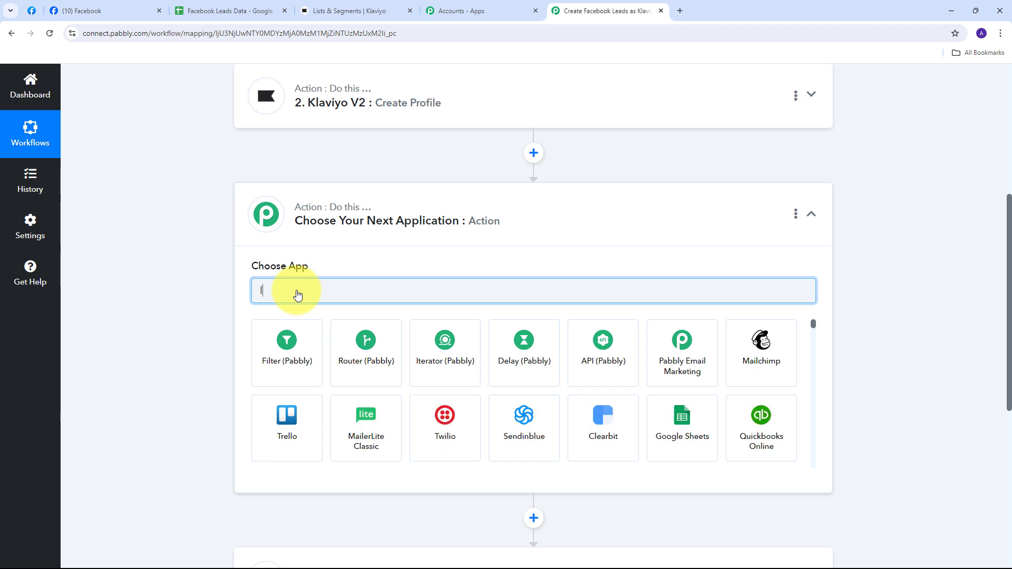
pyautogui.write('ookup')
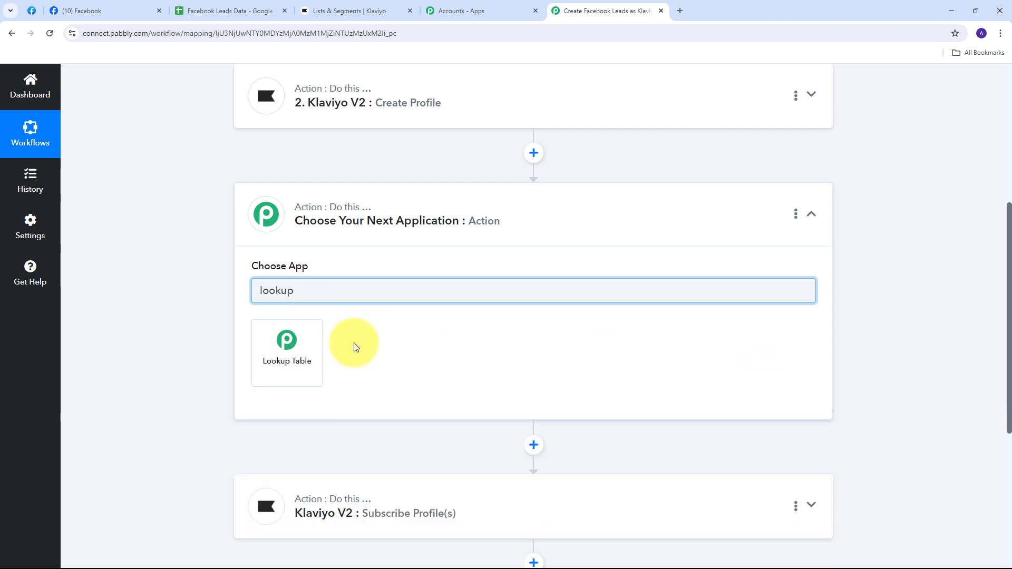
pyautogui.click(300, 354)
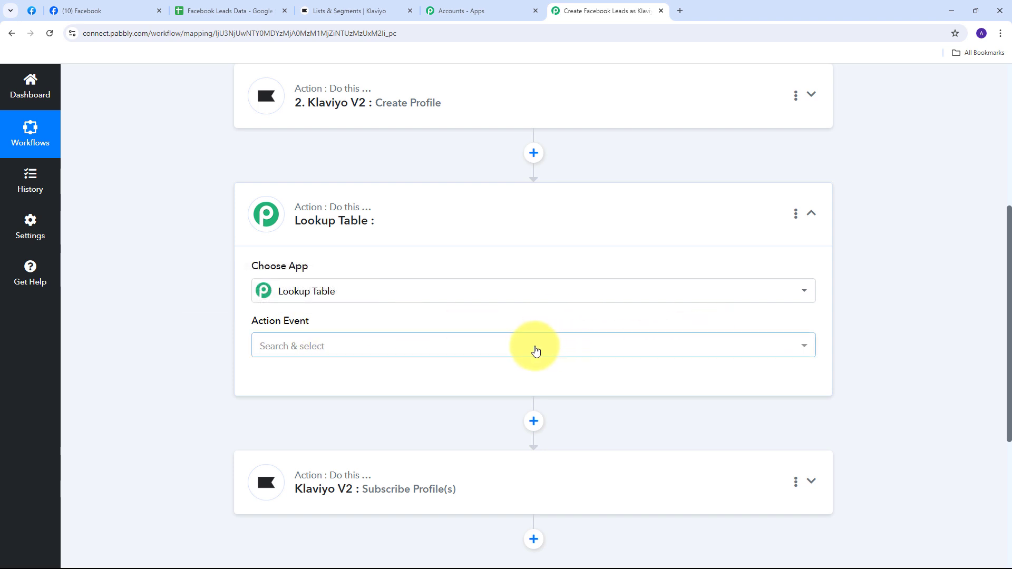
# - Choose the Lookup Table action event for the new step and connect it to reach its lookup fields
pyautogui.click(536, 350)
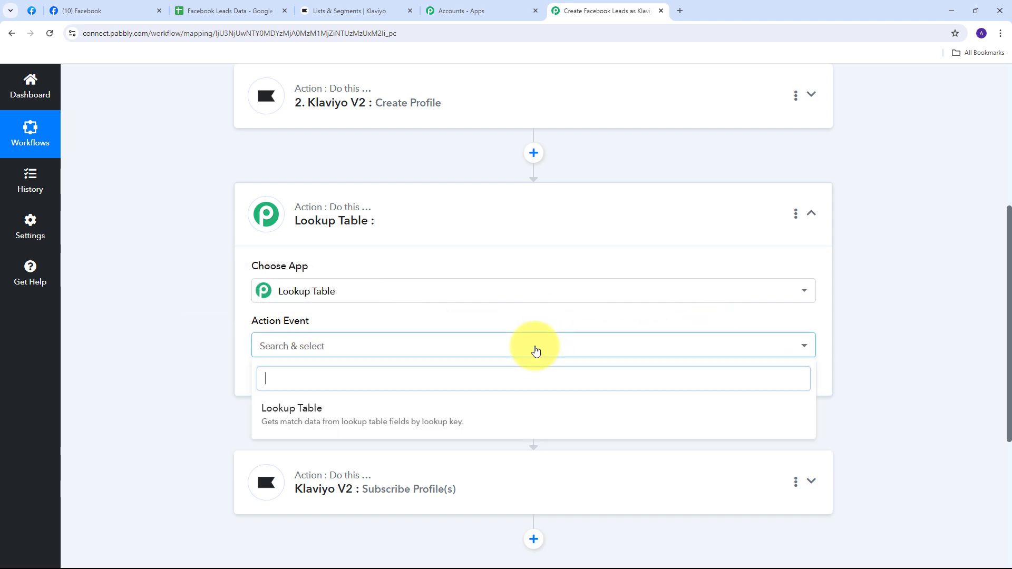
pyautogui.click(299, 413)
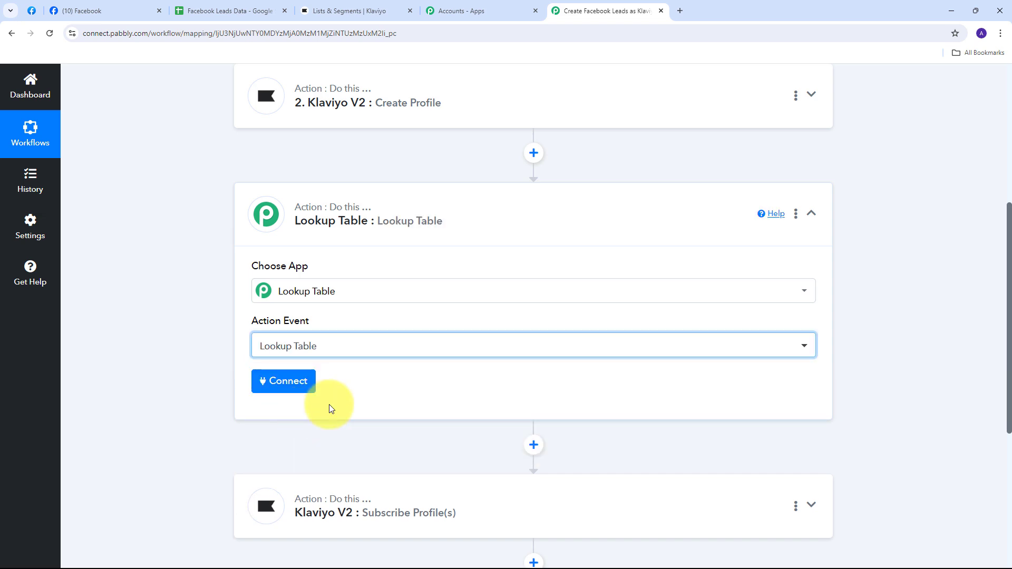
pyautogui.click(288, 383)
pyautogui.scroll(-7, 486, 257)
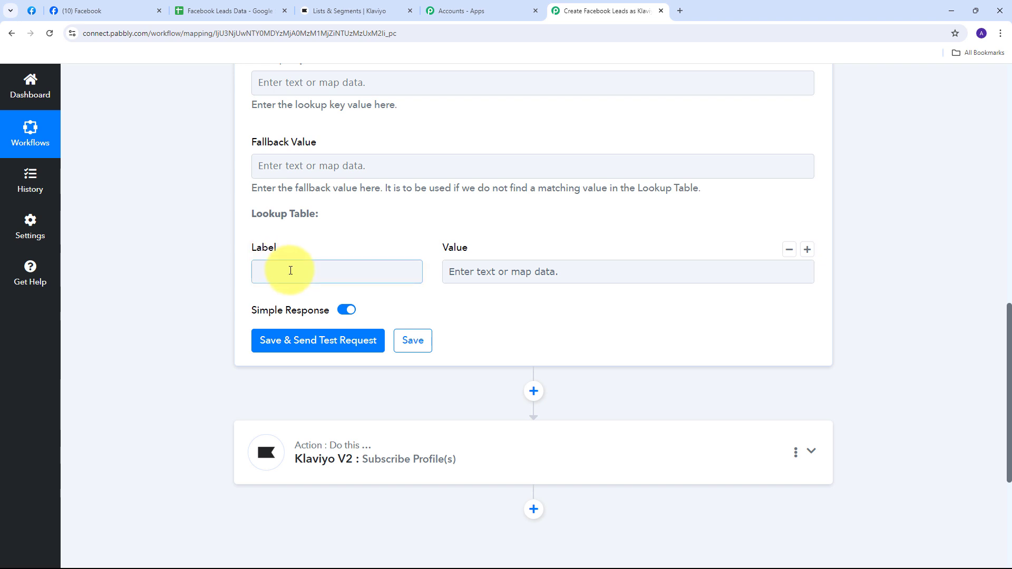
# - Fill the lookup table labels with goa, bhopal, indore and mumbai
pyautogui.click(290, 270)
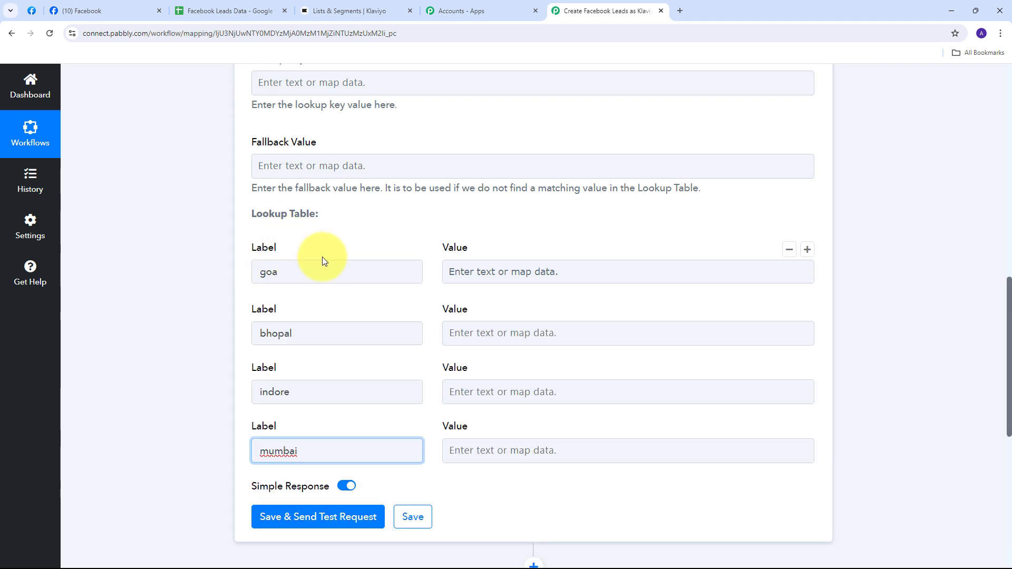
pyautogui.click(297, 427)
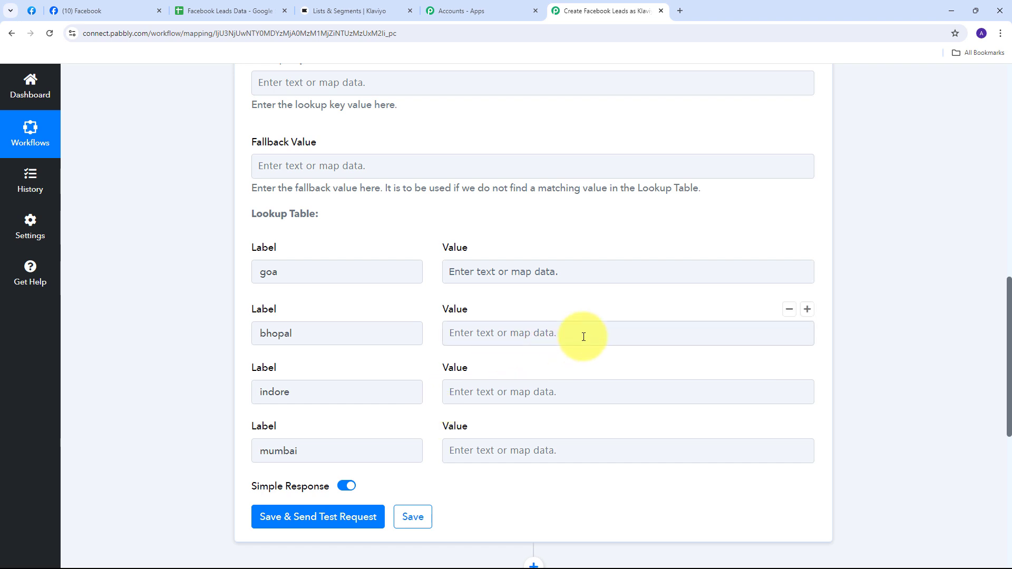
# - Switch to Klaviyo, open the Goa-Luxury Stays list and copy its list ID from the page address
pyautogui.click(317, 14)
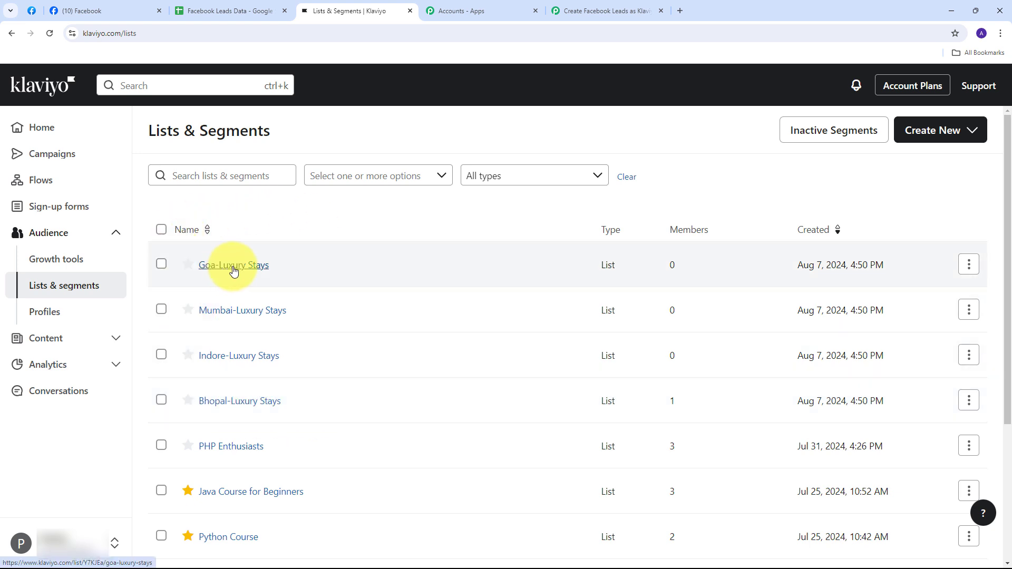
pyautogui.click(234, 272)
pyautogui.click(137, 33)
pyautogui.click(138, 35)
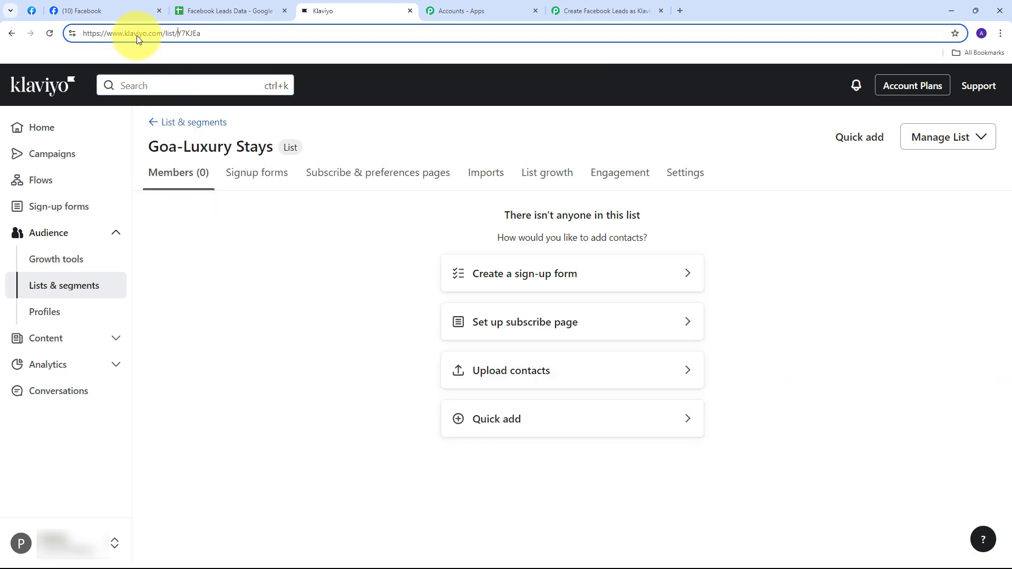
pyautogui.moveTo(177, 34); pyautogui.dragTo(216, 33)
pyautogui.hotkey('ctrl', 'c')
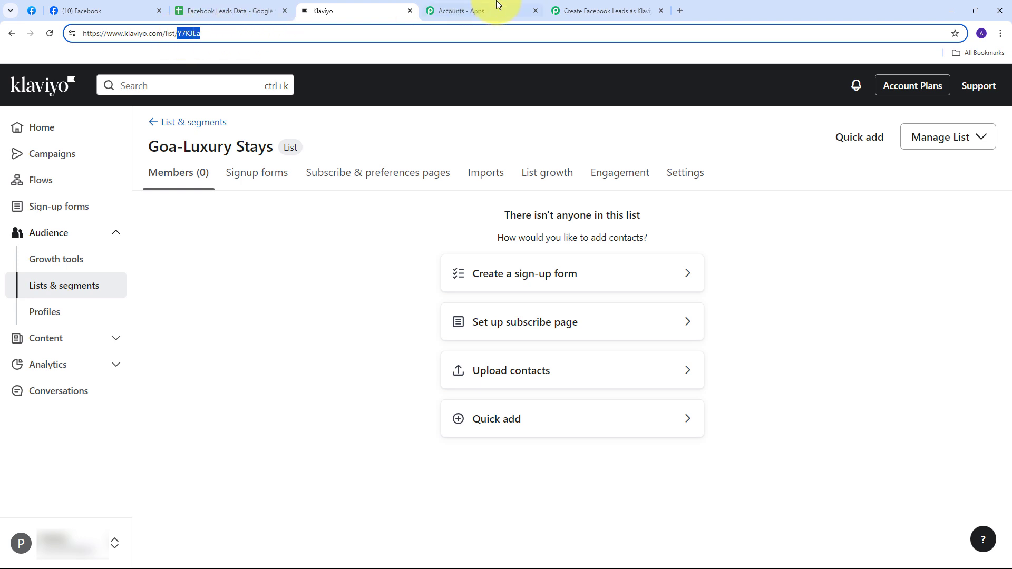
# - In Pabbly Connect's lookup table, set the values to Y7KJEa for goa, W2PPUC for bhopal, VJjNFz for indore and YuhLcf for mumbai
pyautogui.click(587, 10)
pyautogui.click(476, 269)
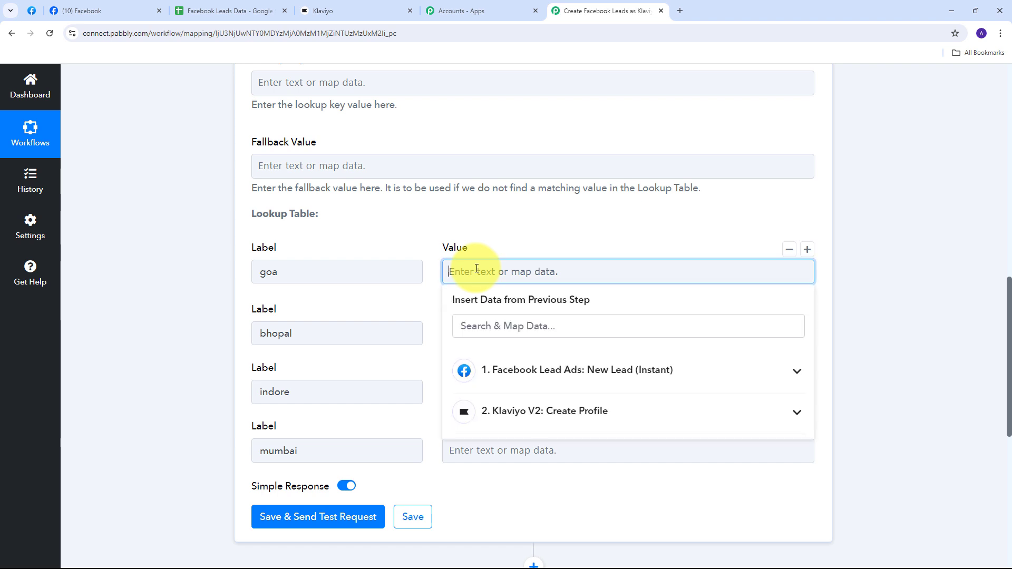
pyautogui.hotkey('ctrl', 'v')
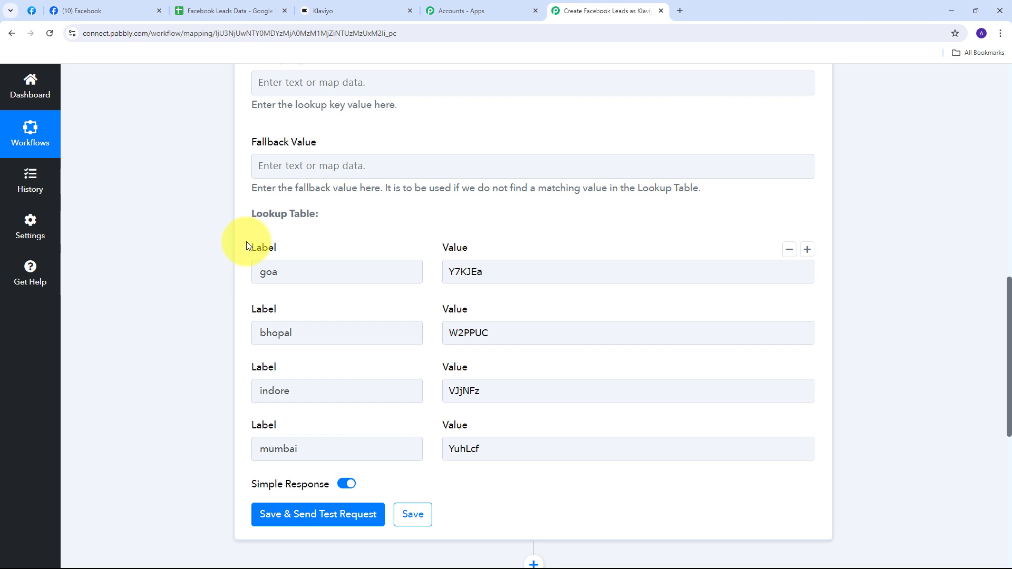
# - Map the Lookup Key to the Res4 City value from the Facebook Lead Ads step
pyautogui.scroll(2, 334, 210)
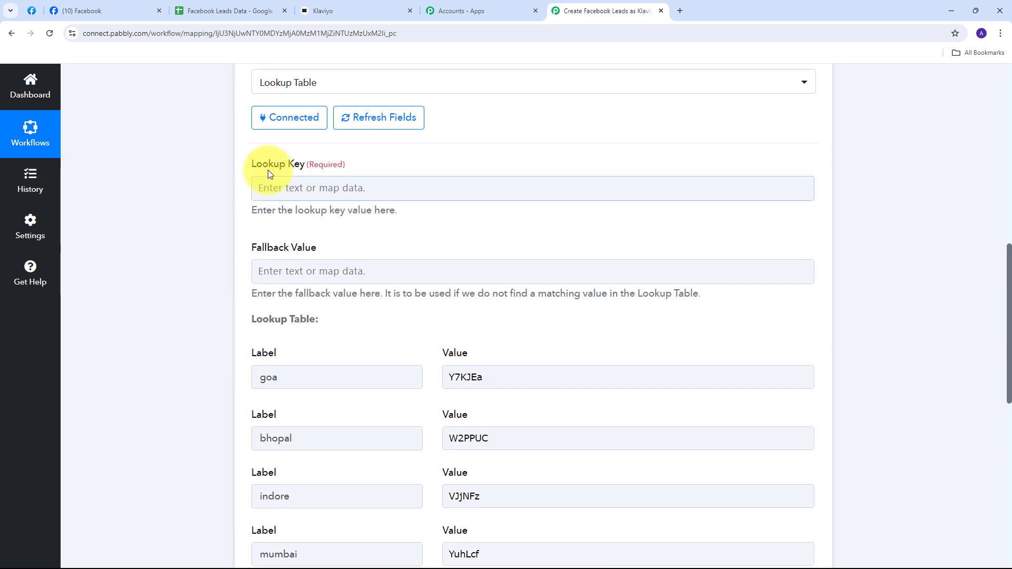
pyautogui.click(284, 188)
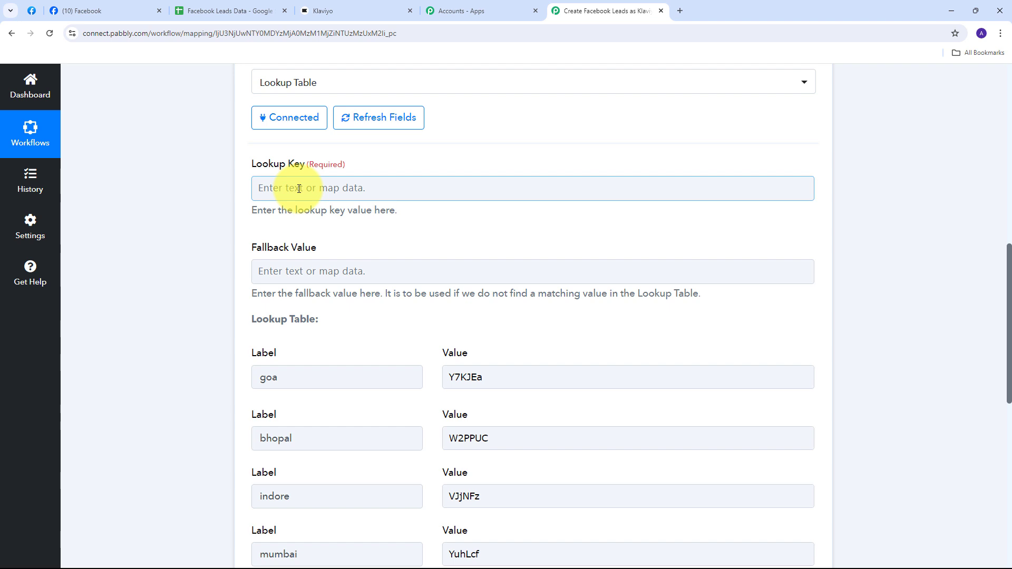
pyautogui.click(299, 188)
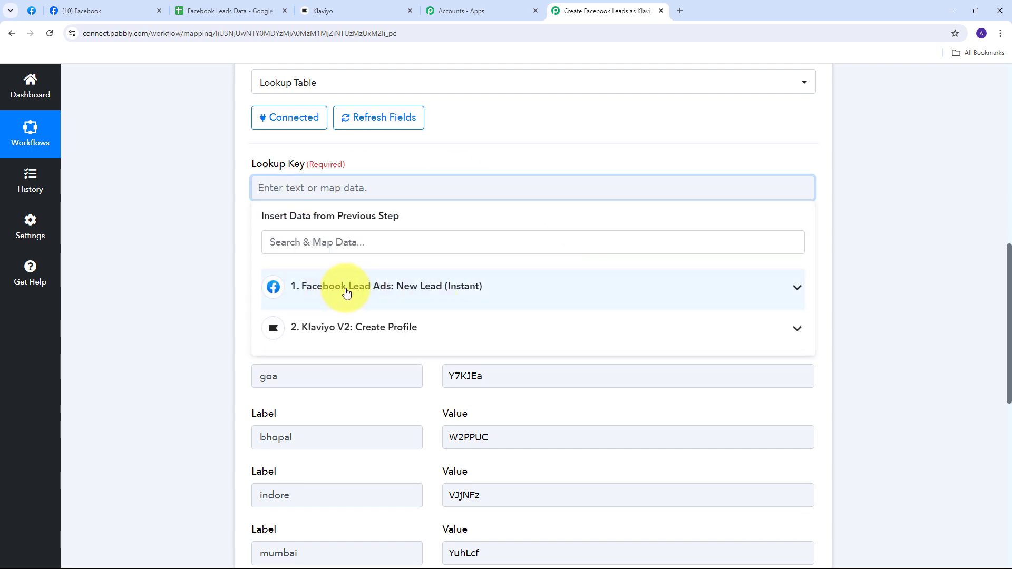
pyautogui.click(448, 293)
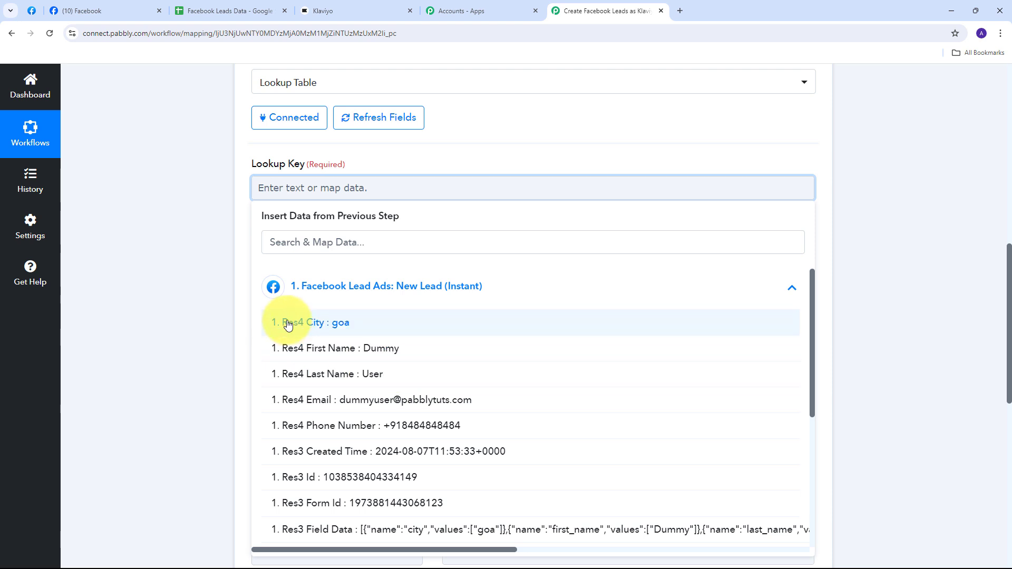
pyautogui.click(343, 329)
pyautogui.click(225, 233)
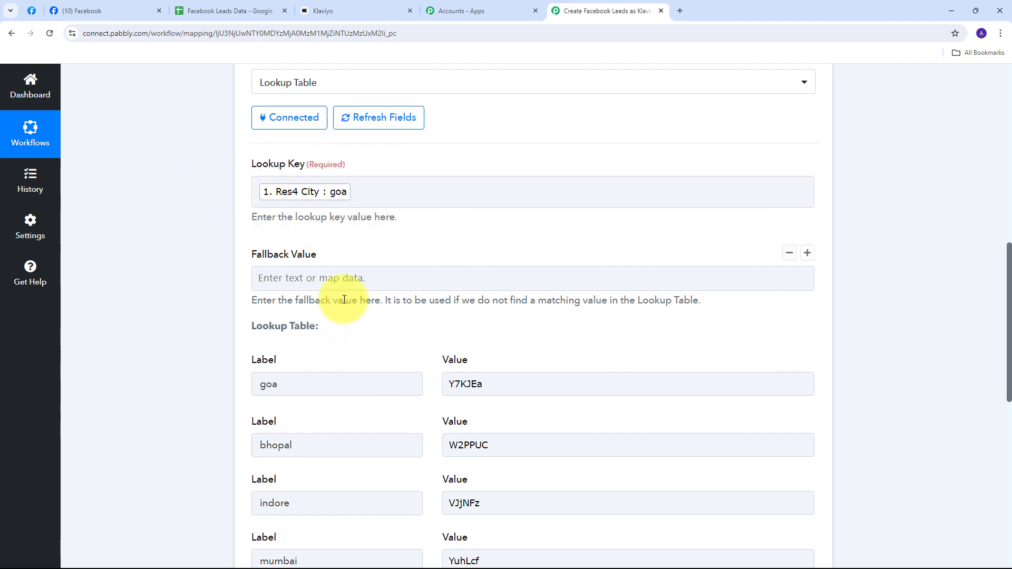
# - Save the Lookup Table step with a test request and check the Result Value in its response
pyautogui.scroll(-1, 369, 303)
pyautogui.scroll(-2, 356, 295)
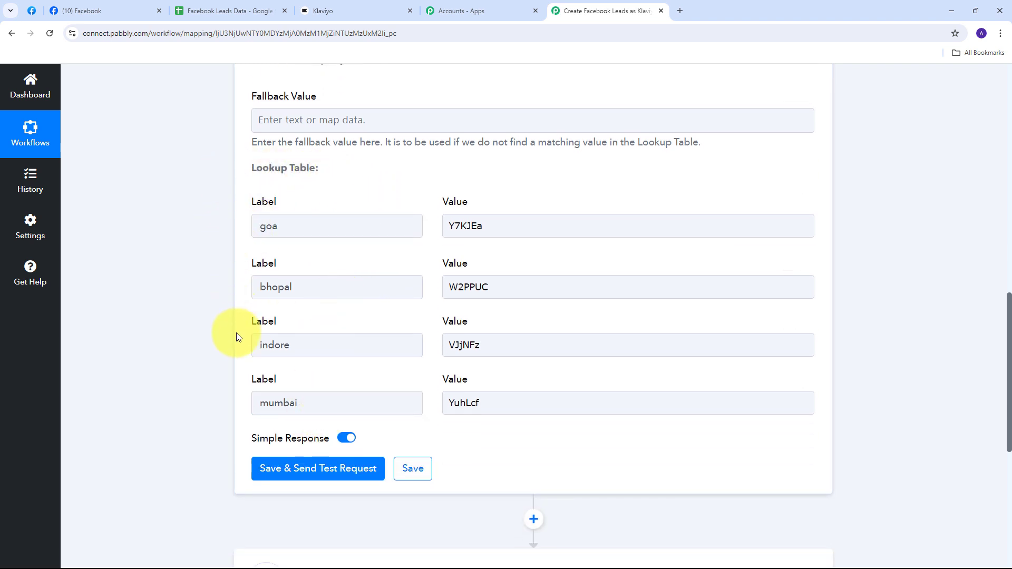
pyautogui.click(331, 400)
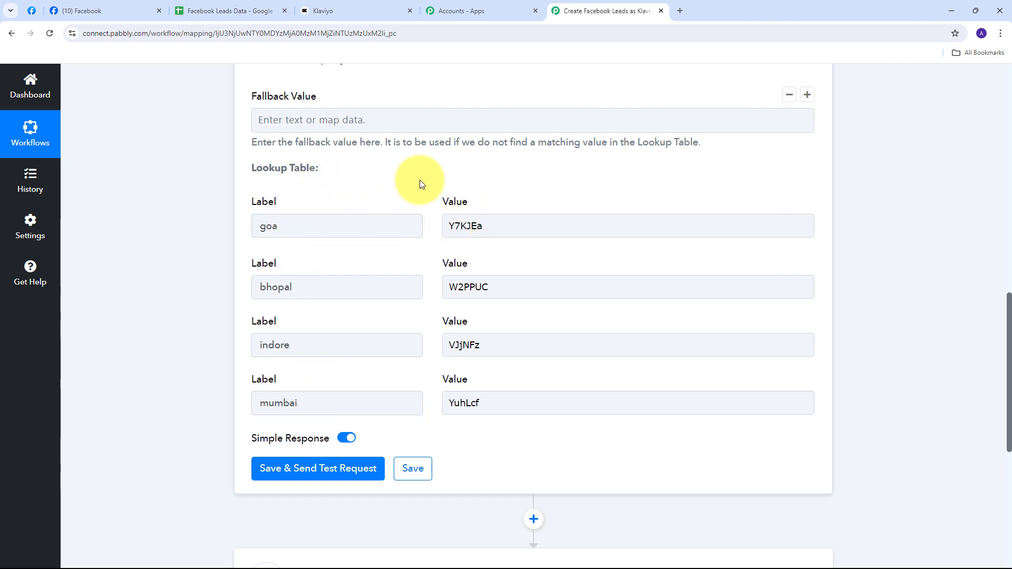
pyautogui.scroll(-4, 390, 174)
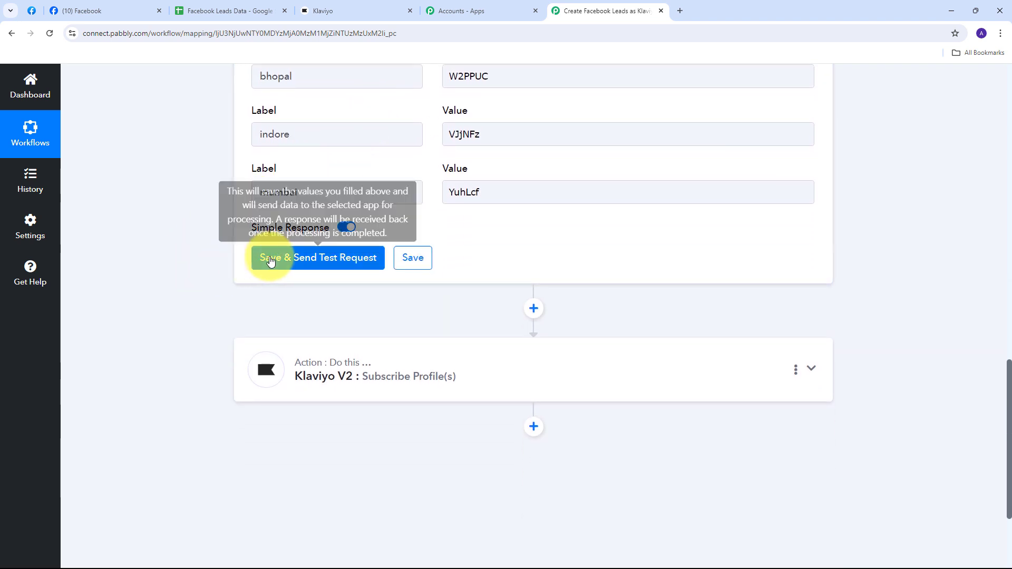
pyautogui.click(327, 261)
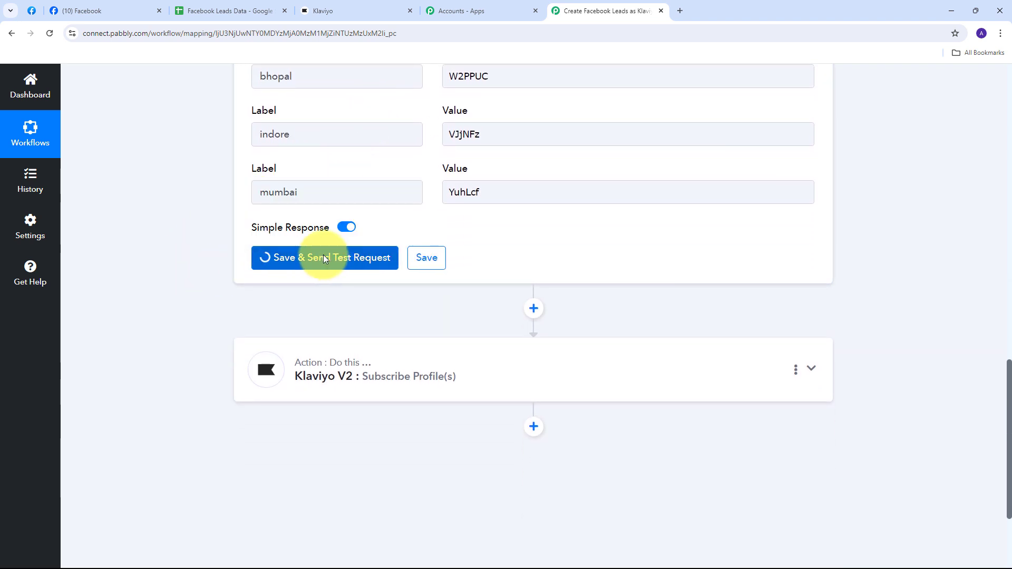
pyautogui.scroll(-1, 562, 229)
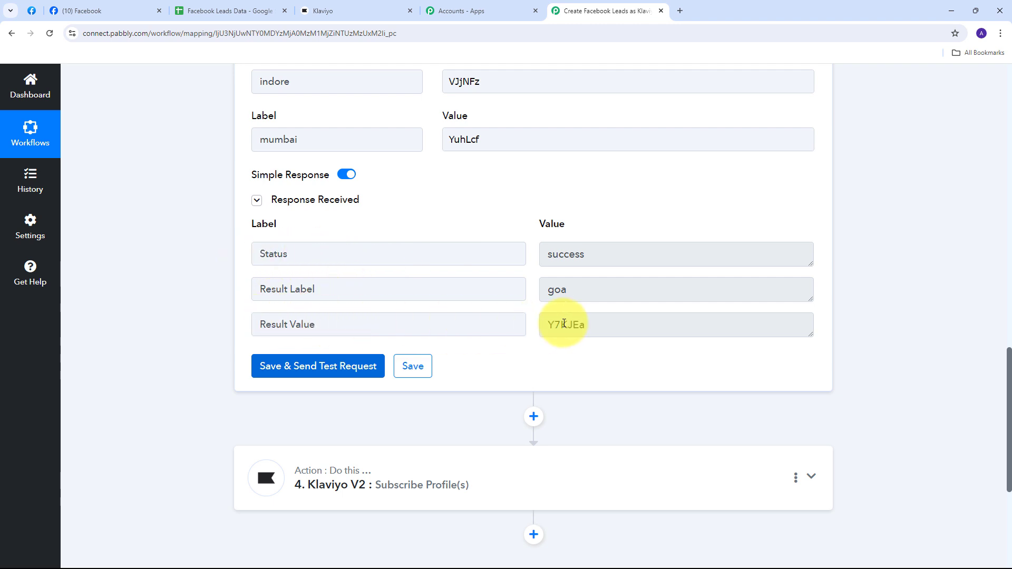
pyautogui.moveTo(632, 324); pyautogui.dragTo(484, 327)
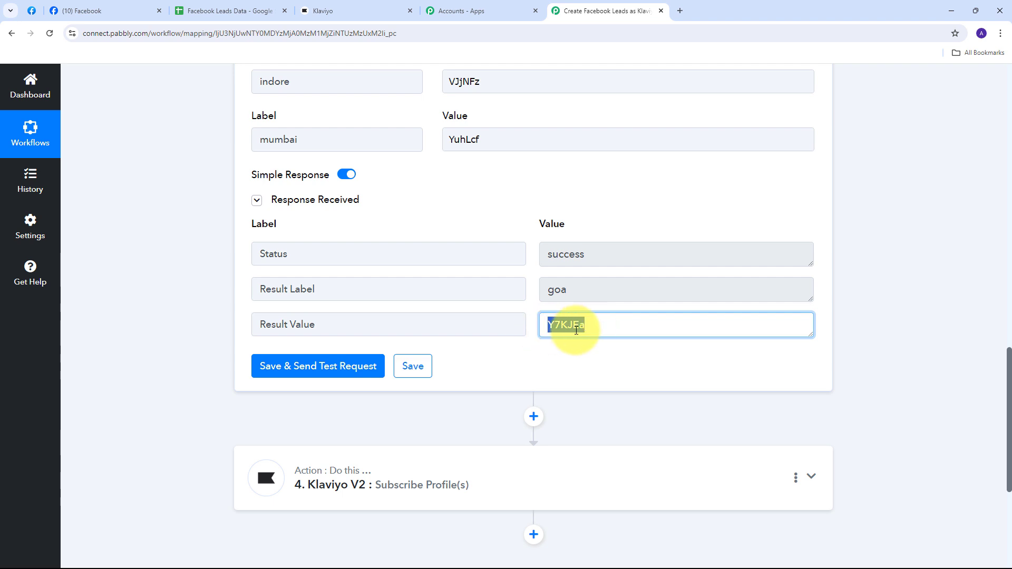
# - Map the List field of the Klaviyo Subscribe Profile(s) action to the Result Value from the Lookup Table step
pyautogui.scroll(-2, 880, 265)
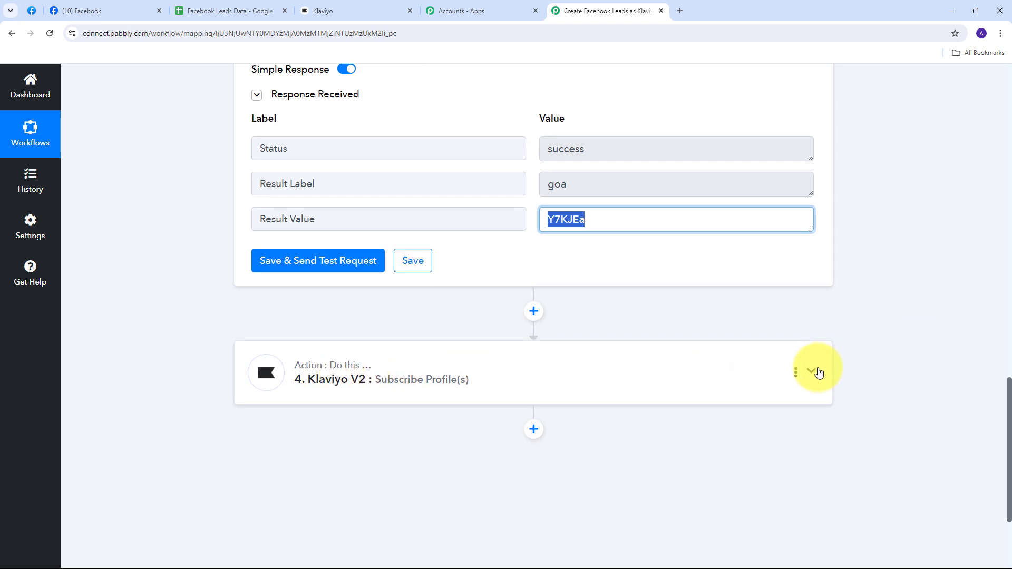
pyautogui.click(812, 373)
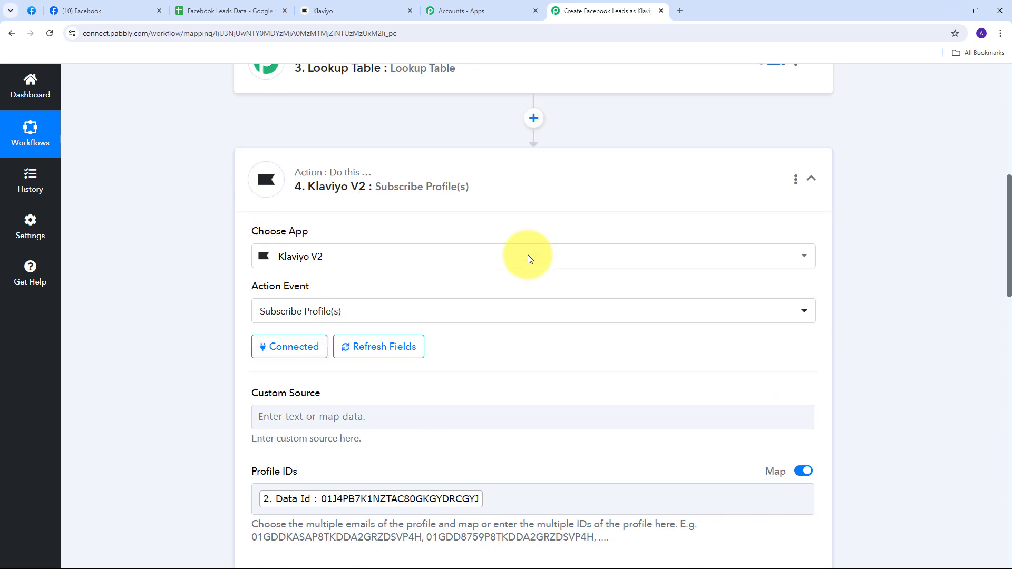
pyautogui.scroll(-15, 566, 247)
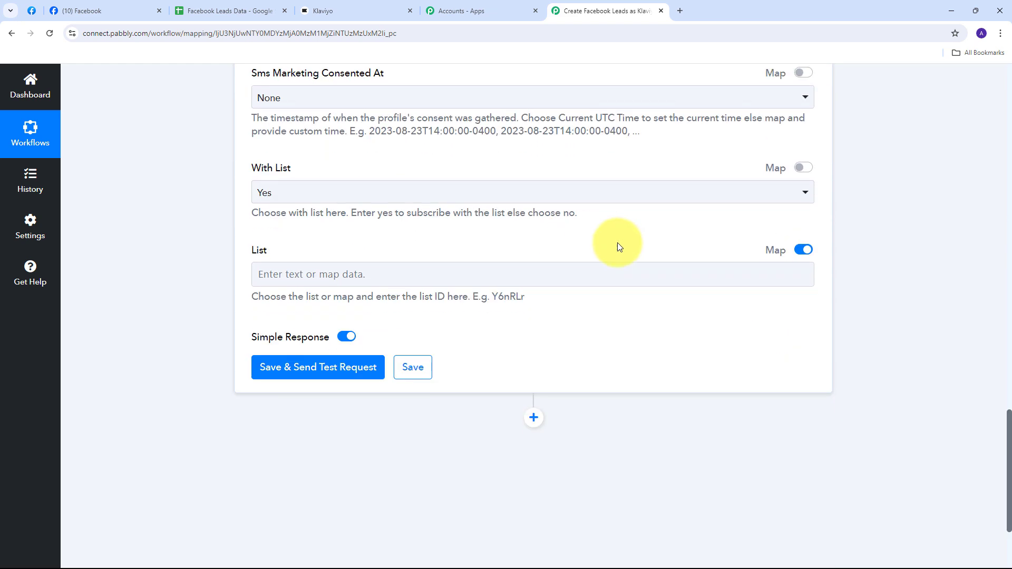
pyautogui.click(271, 277)
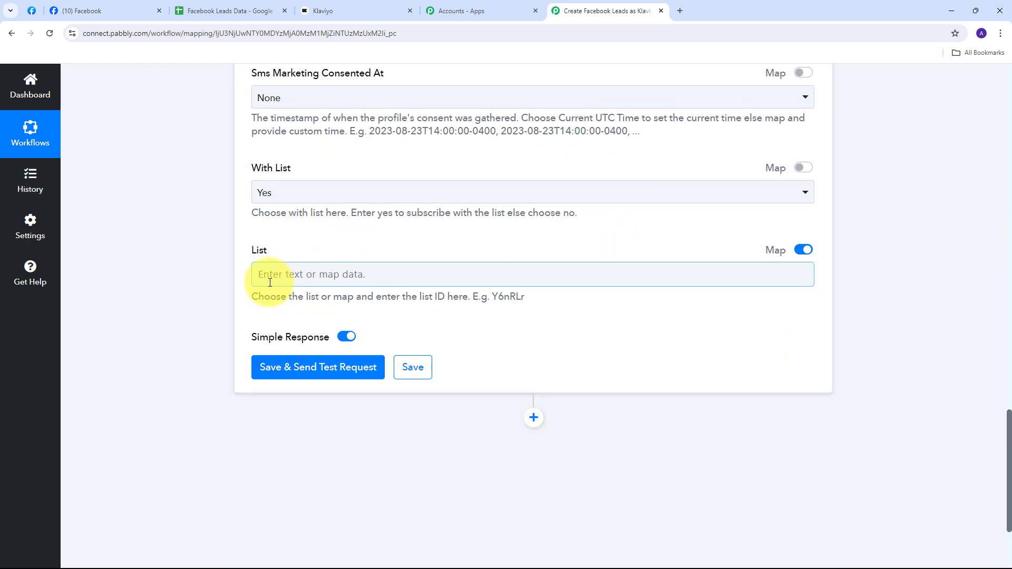
pyautogui.click(302, 274)
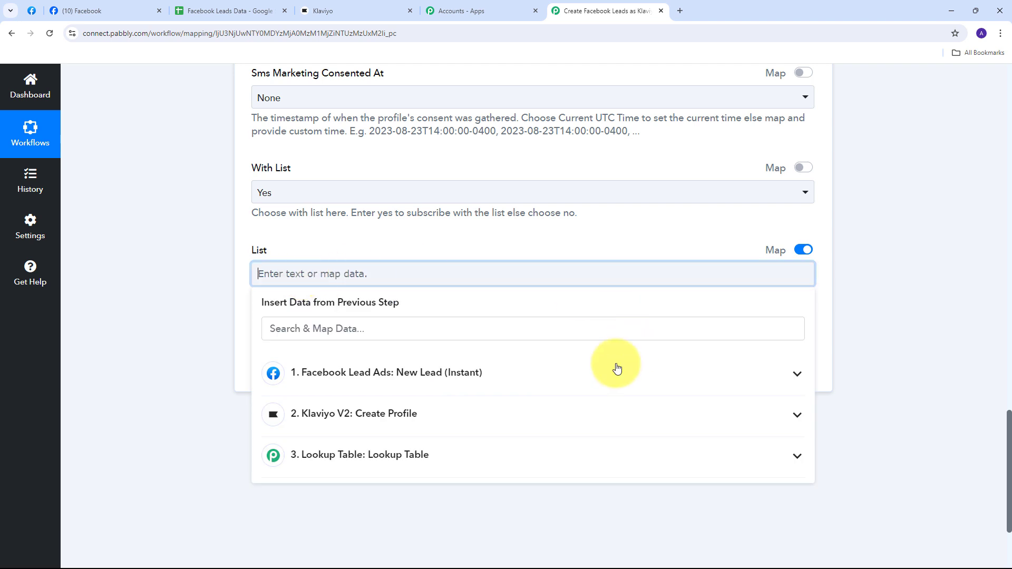
pyautogui.click(413, 464)
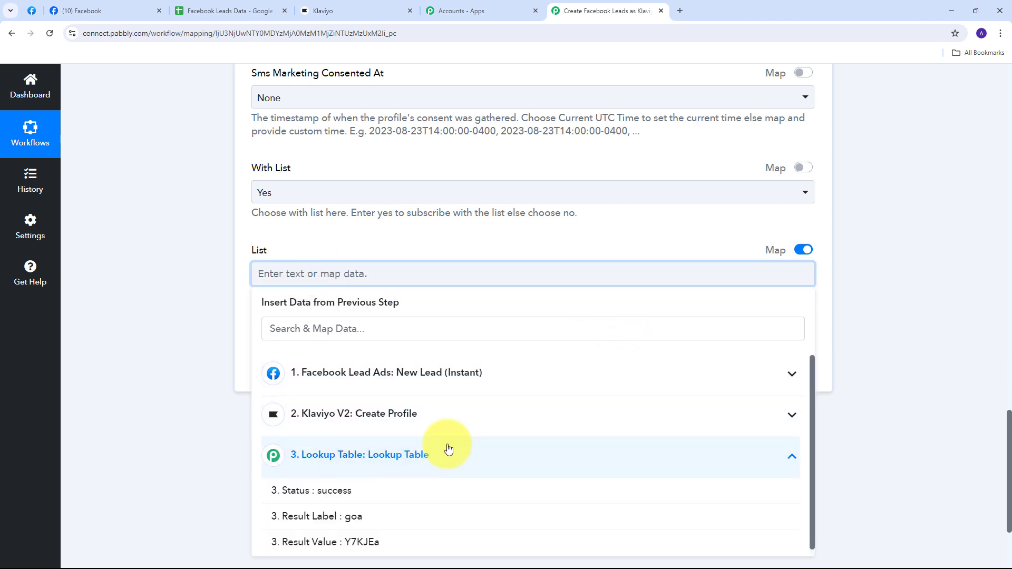
pyautogui.scroll(-2, 400, 474)
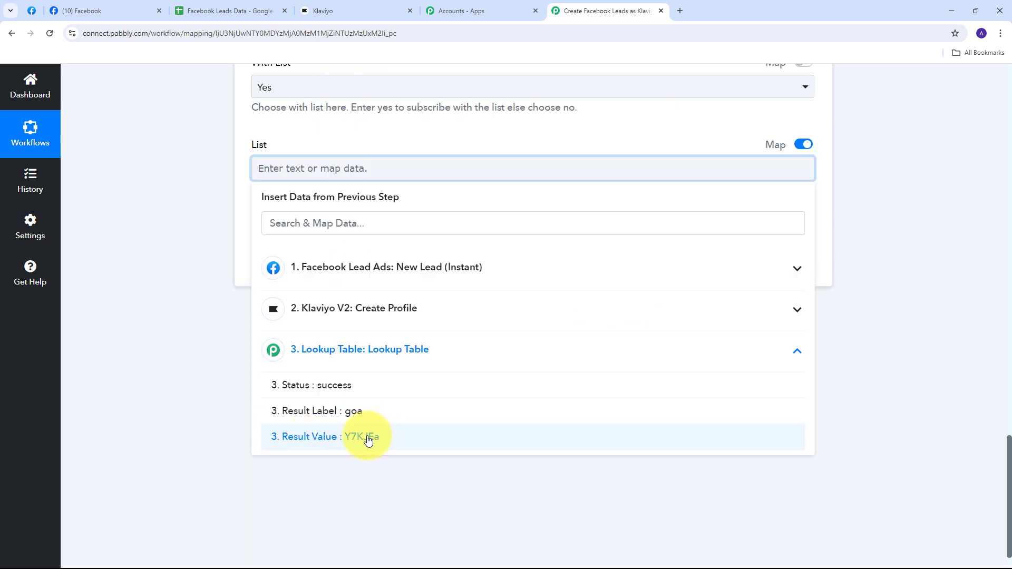
pyautogui.click(355, 437)
pyautogui.click(134, 217)
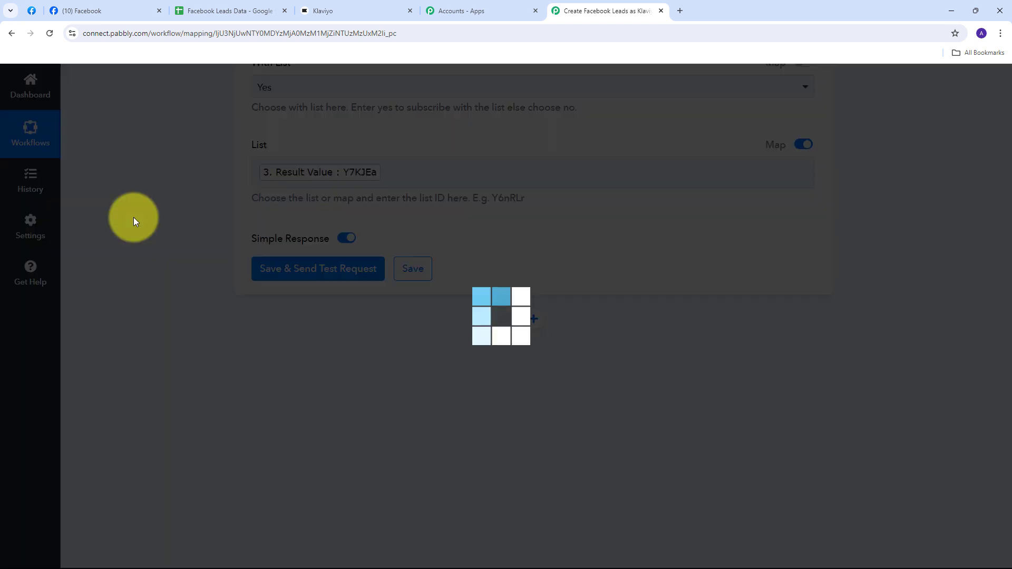
# - Review the Subscribe Profile(s) settings, and save the action with a test request
pyautogui.scroll(1, 495, 233)
pyautogui.scroll(6, 494, 232)
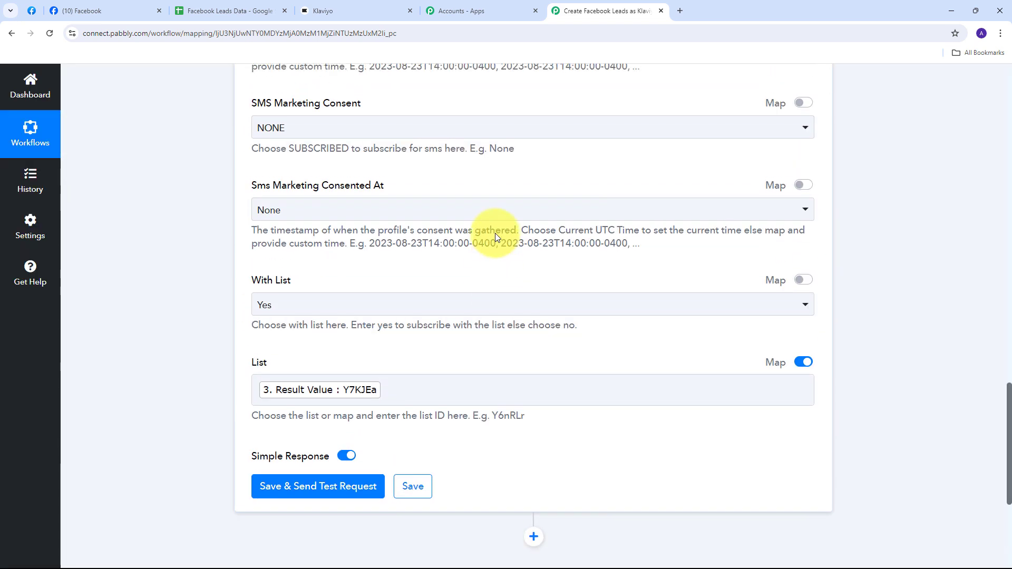
pyautogui.scroll(-4, 495, 233)
pyautogui.scroll(-2, 495, 233)
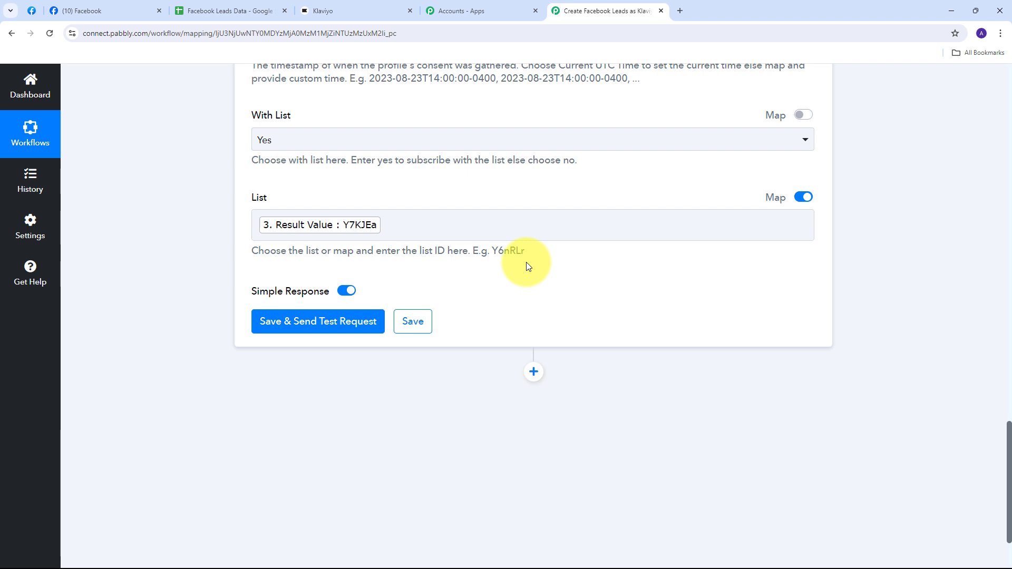
pyautogui.scroll(-2, 495, 248)
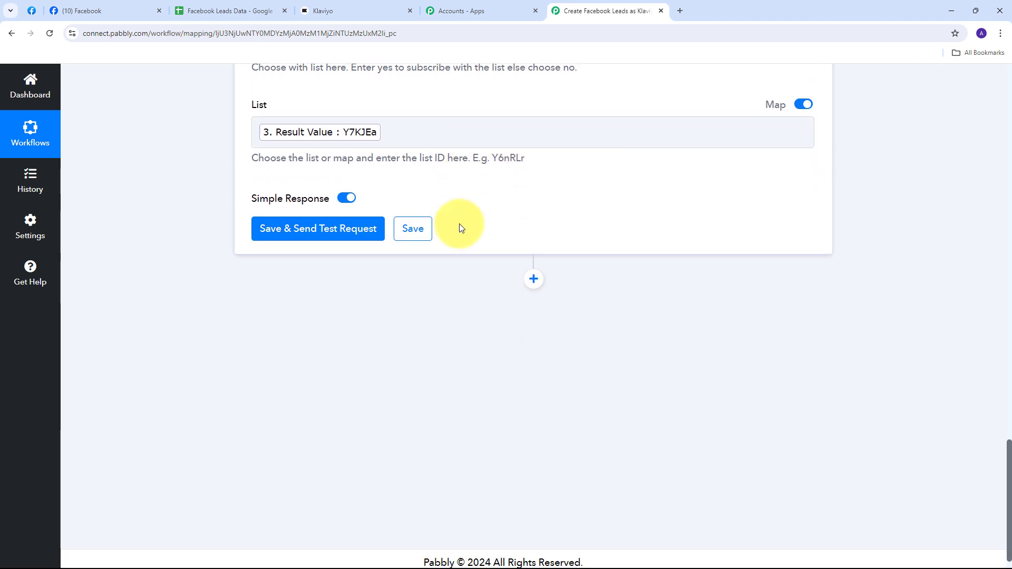
pyautogui.click(313, 224)
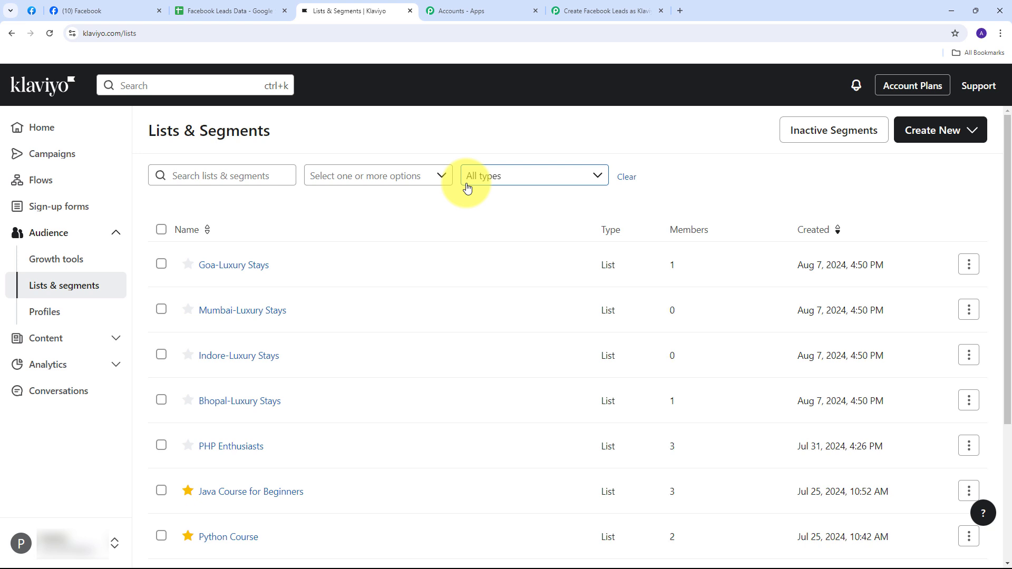
# - Open the Goa-Luxury Stays list in Klaviyo and check its members for the test lead
pyautogui.scroll(-1, 373, 231)
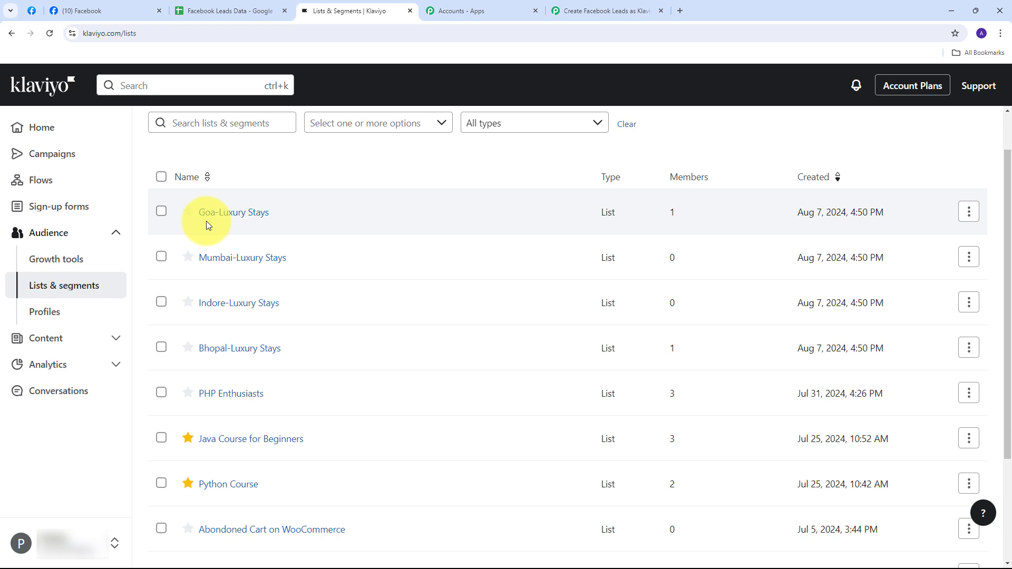
pyautogui.click(248, 214)
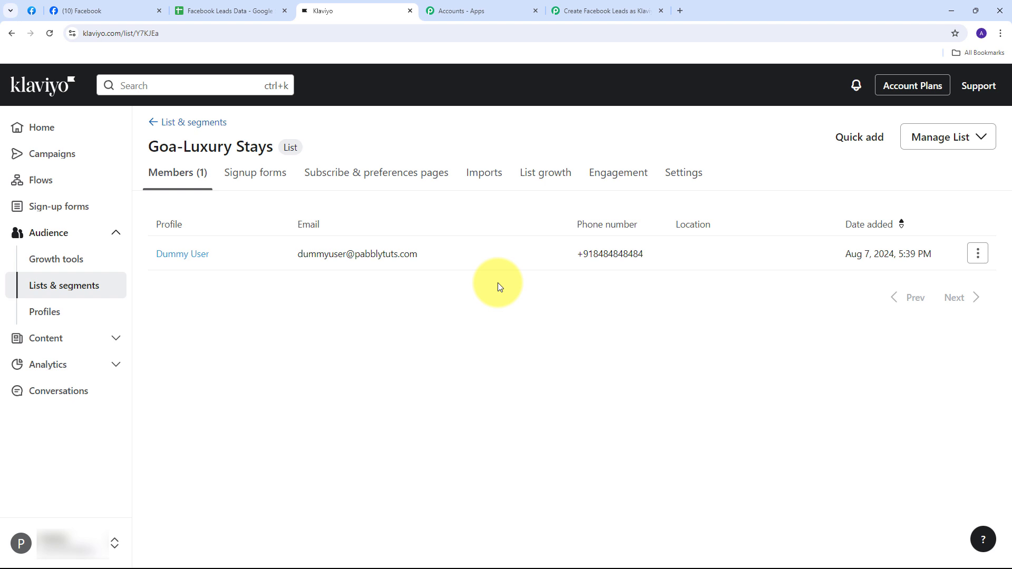
# - Return to the Pabbly Connect workflow and add a Google Sheets action with the Add New Row event after the Klaviyo Subscribe Profile(s) step
pyautogui.click(611, 9)
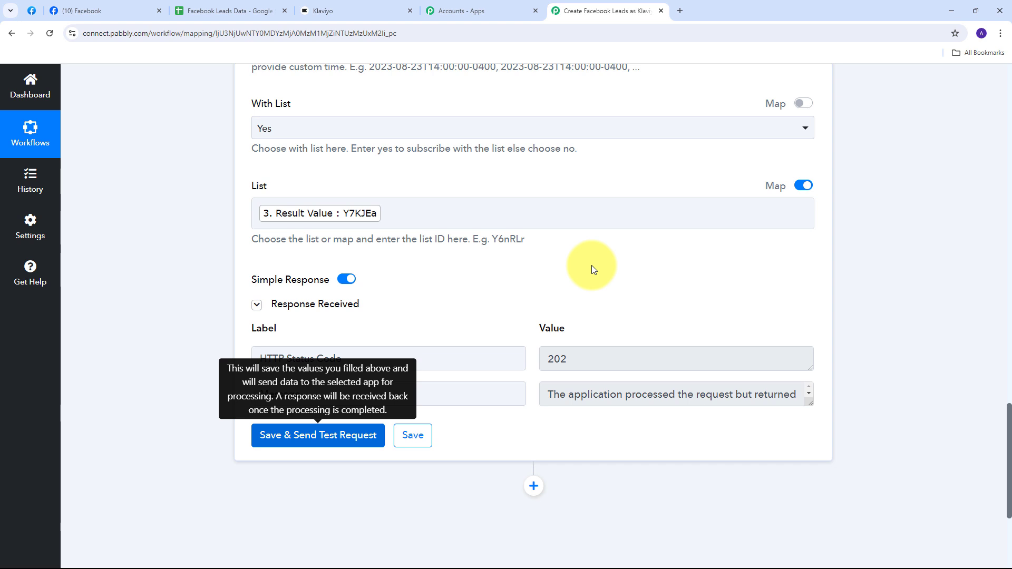
pyautogui.scroll(-4, 591, 265)
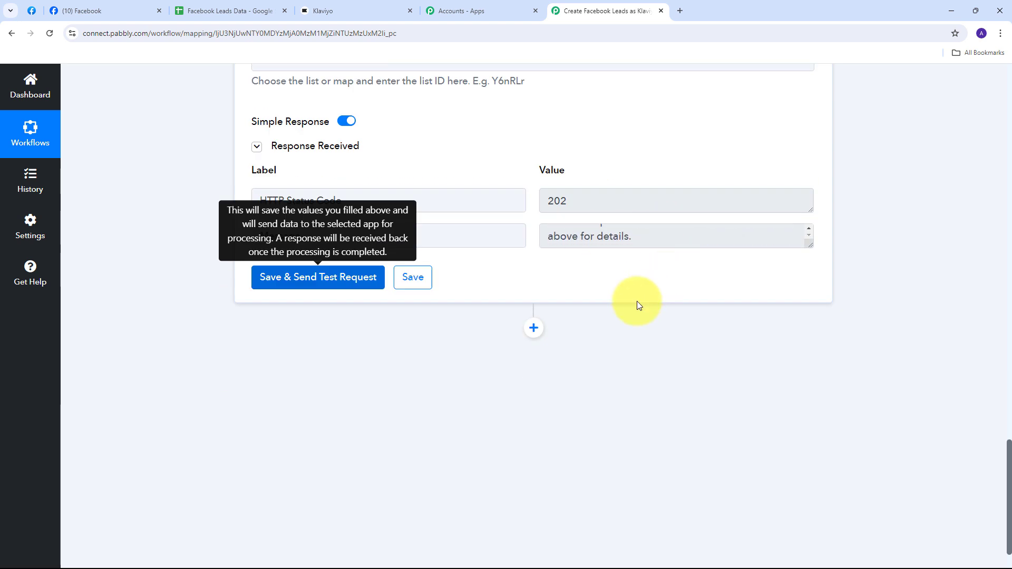
pyautogui.click(534, 328)
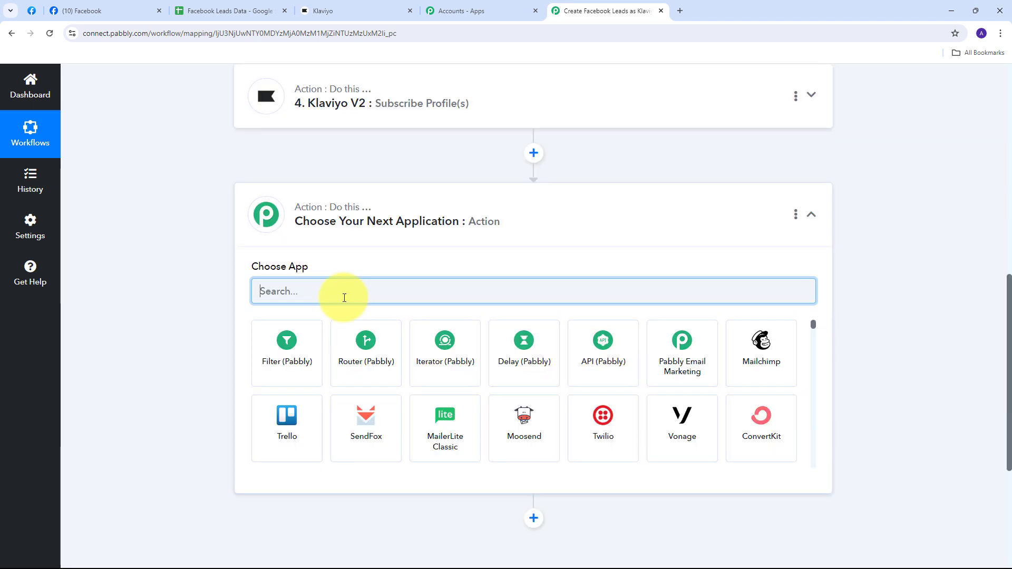
pyautogui.write('Go')
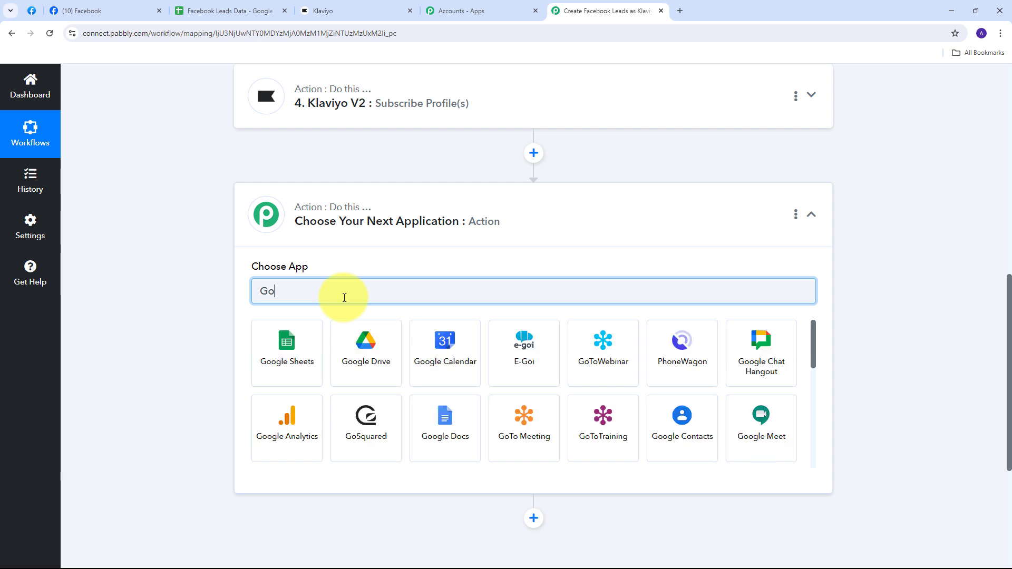
pyautogui.write('ogle Sheets')
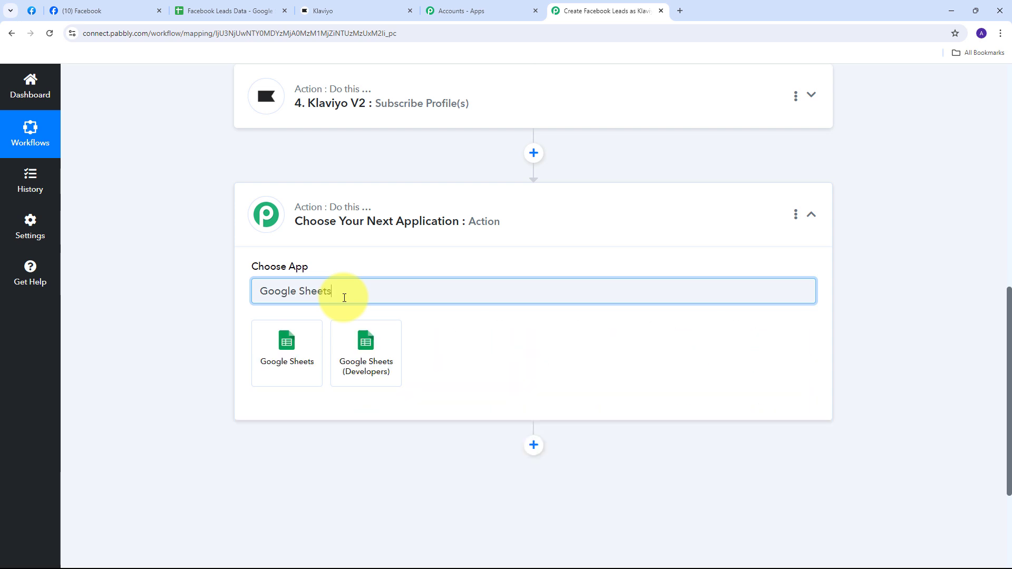
pyautogui.click(290, 355)
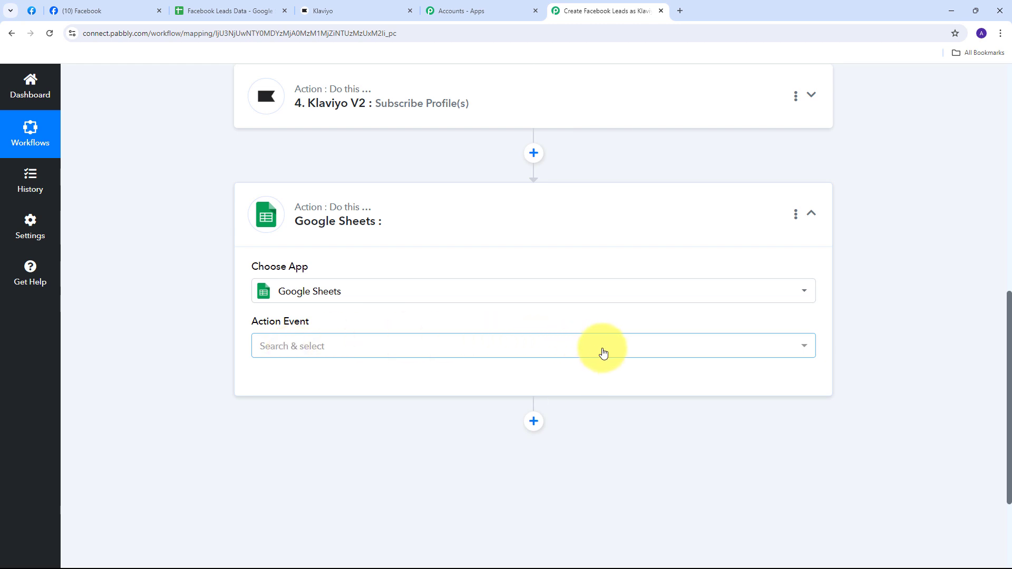
pyautogui.click(577, 353)
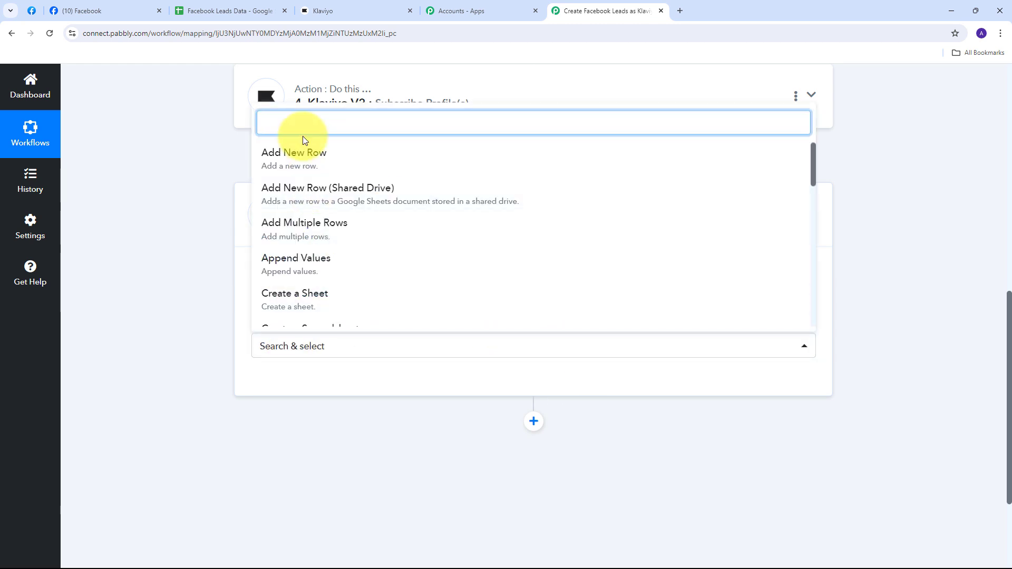
pyautogui.click(309, 163)
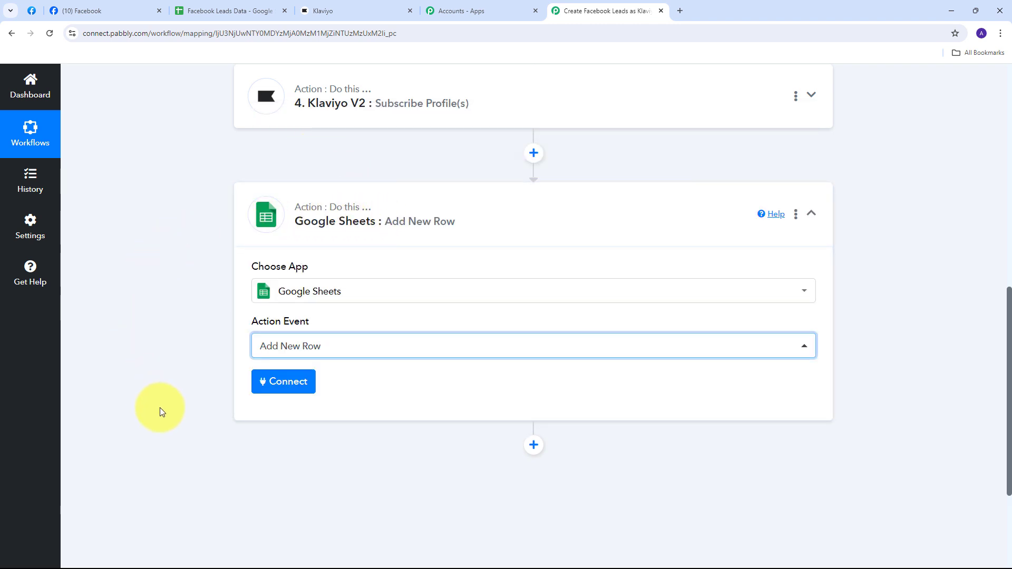
# - Add a new Google Sheets connection for the action and authorize Pabbly Connect through Google sign-in
pyautogui.click(279, 386)
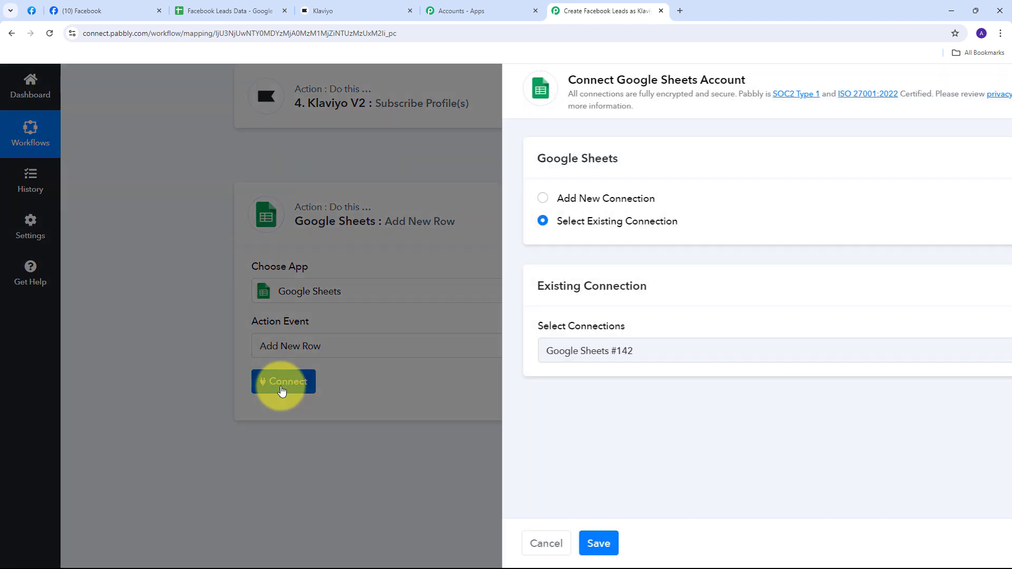
pyautogui.click(579, 201)
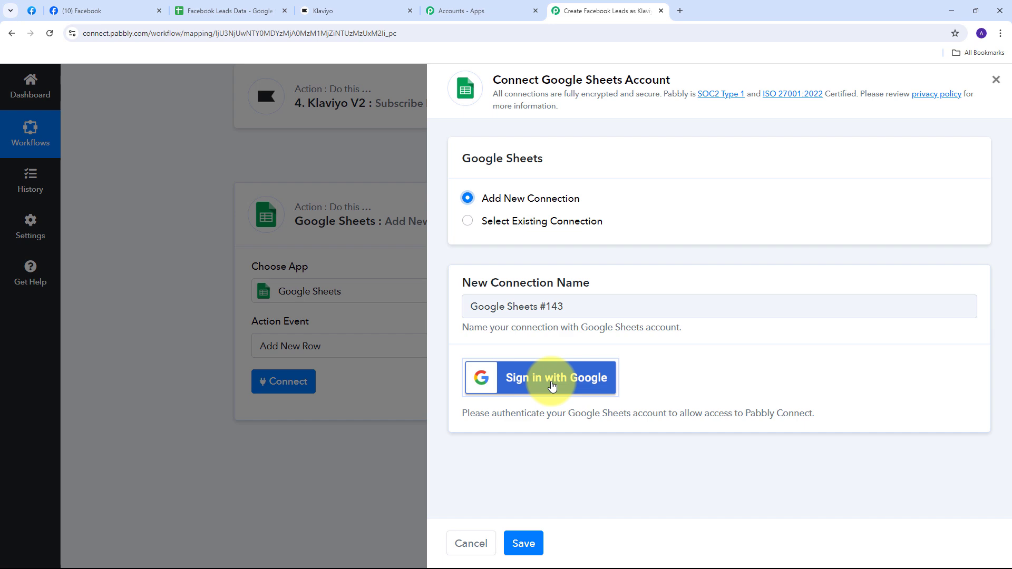
pyautogui.click(551, 387)
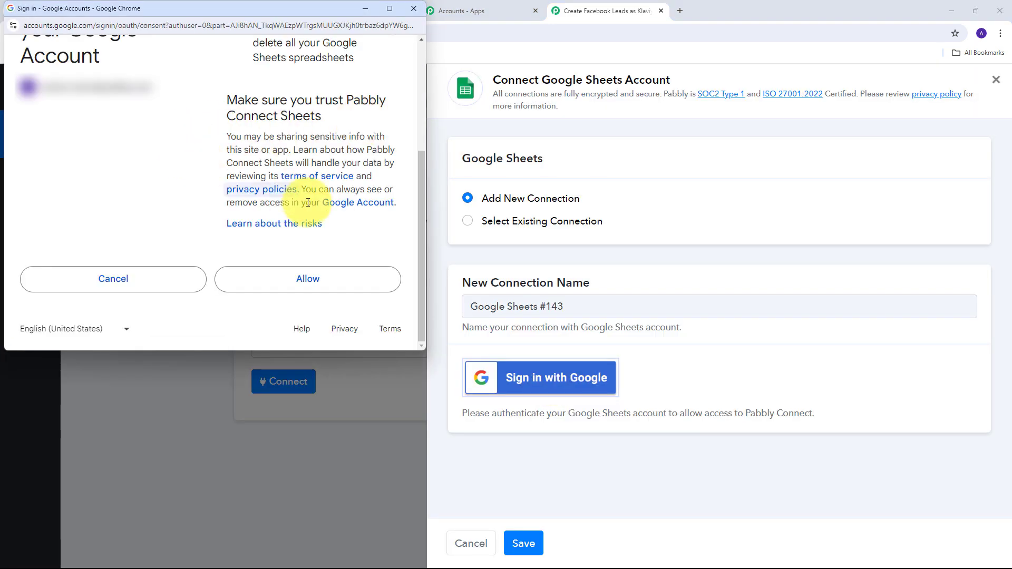
pyautogui.click(308, 285)
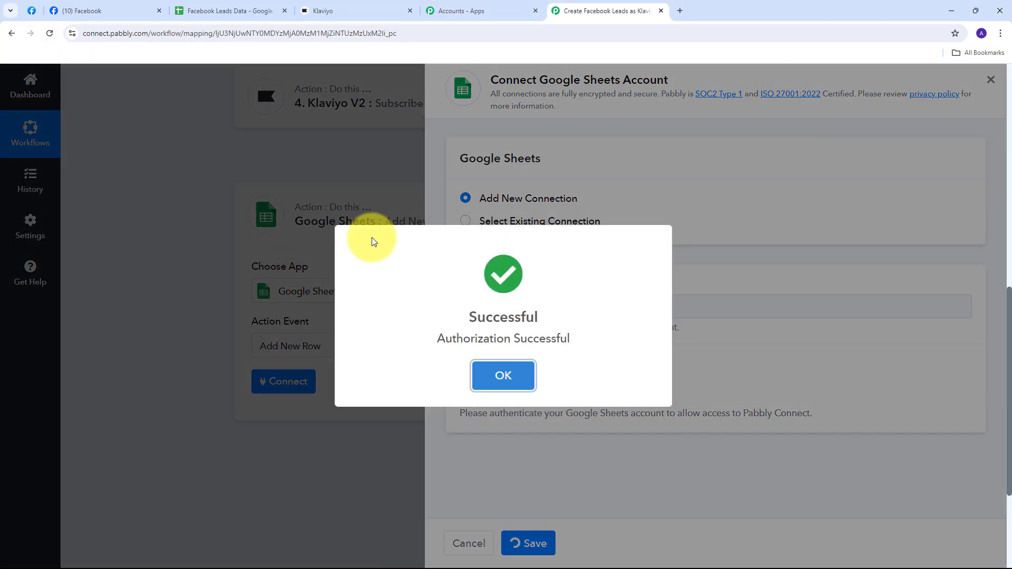
pyautogui.click(503, 375)
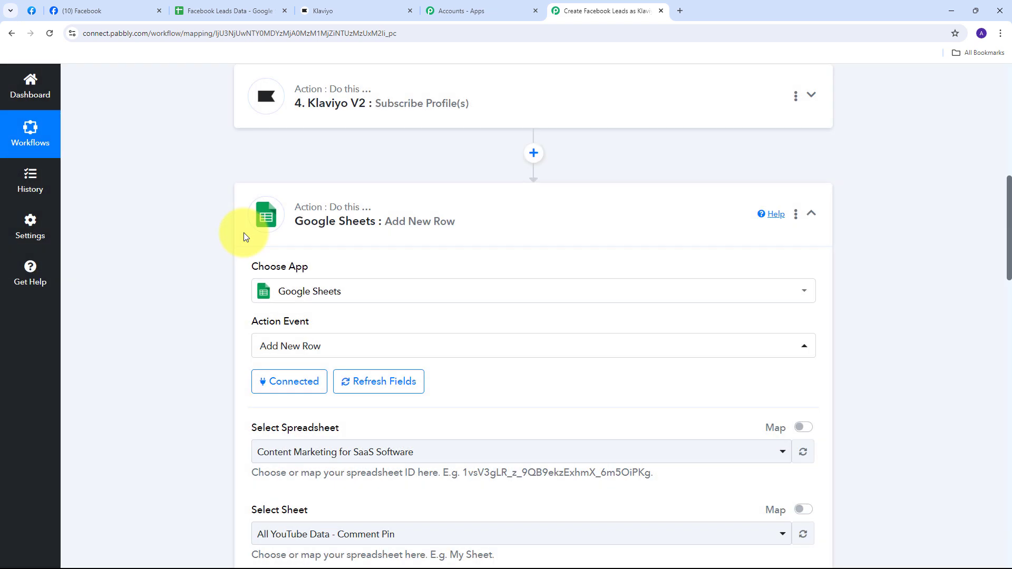
# - Check the lead spreadsheet in Google Sheets and select Facebook Leads Data as the spreadsheet for the Add New Row action
pyautogui.scroll(-5, 560, 241)
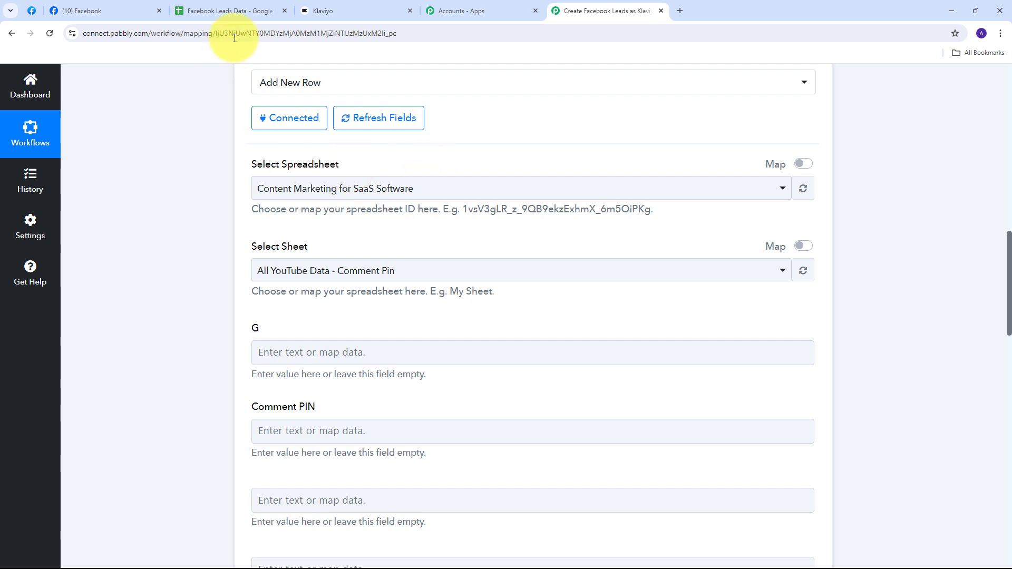
pyautogui.click(231, 10)
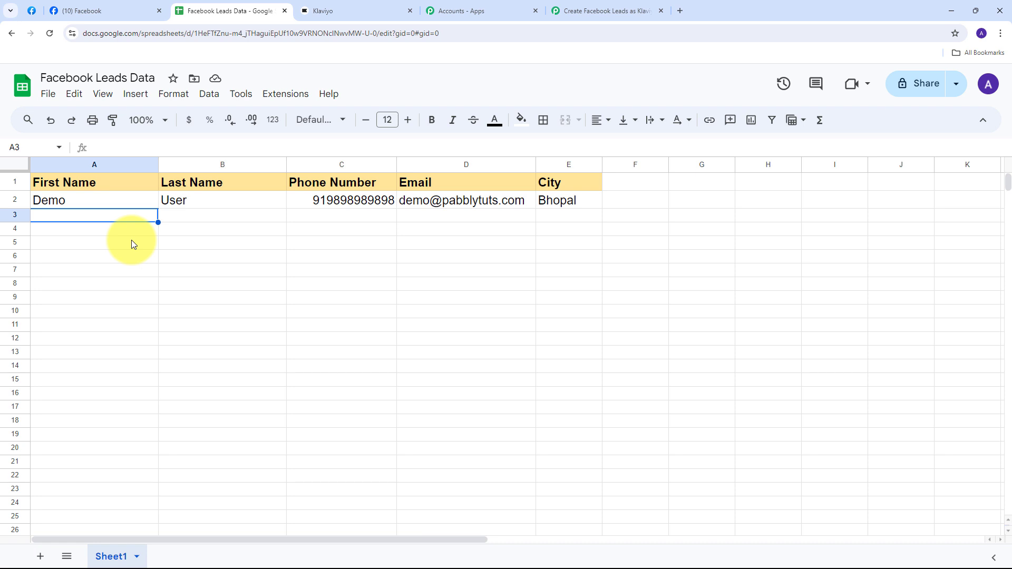
pyautogui.click(599, 11)
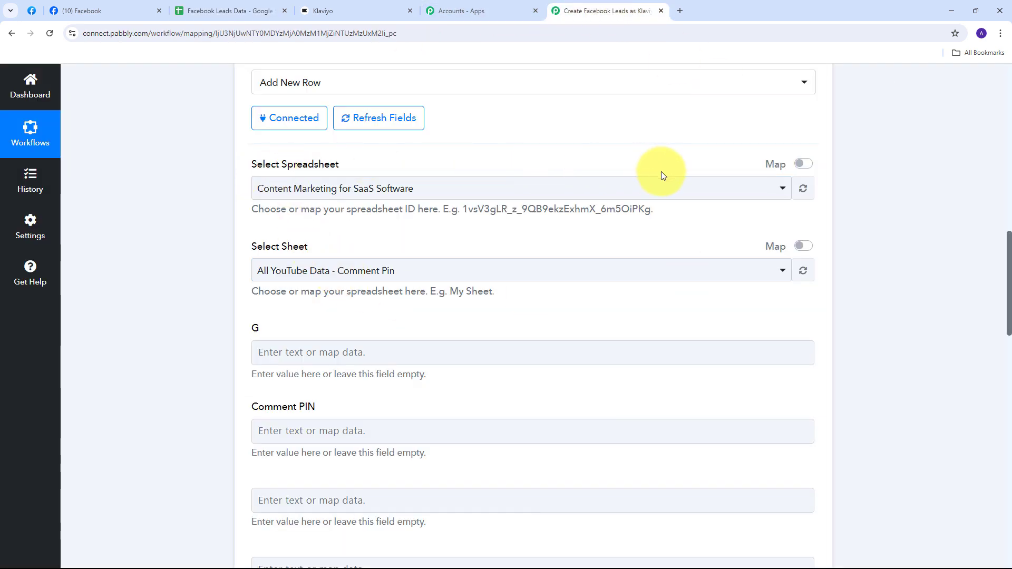
pyautogui.click(578, 195)
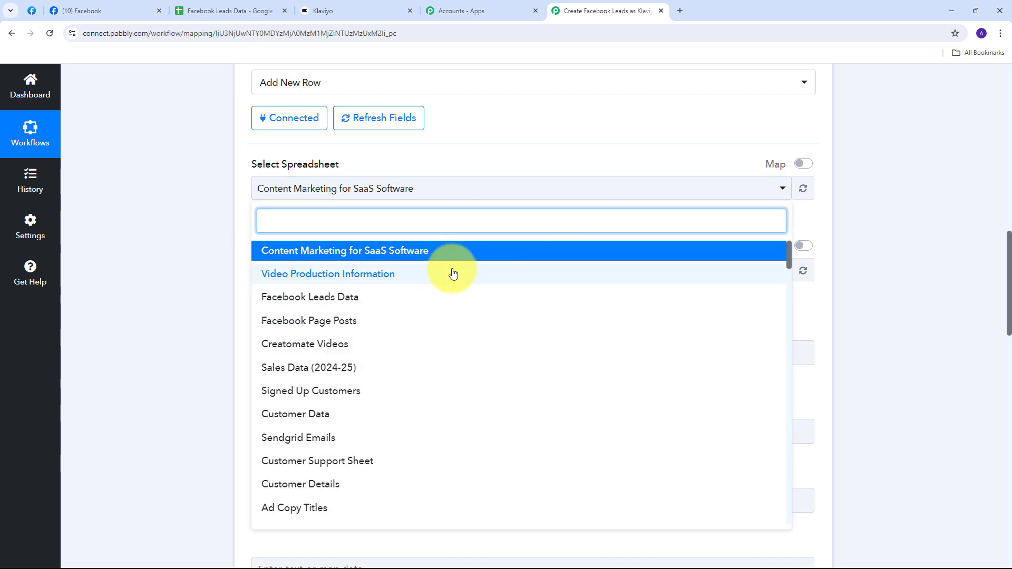
pyautogui.scroll(-3, 402, 324)
pyautogui.scroll(3, 402, 322)
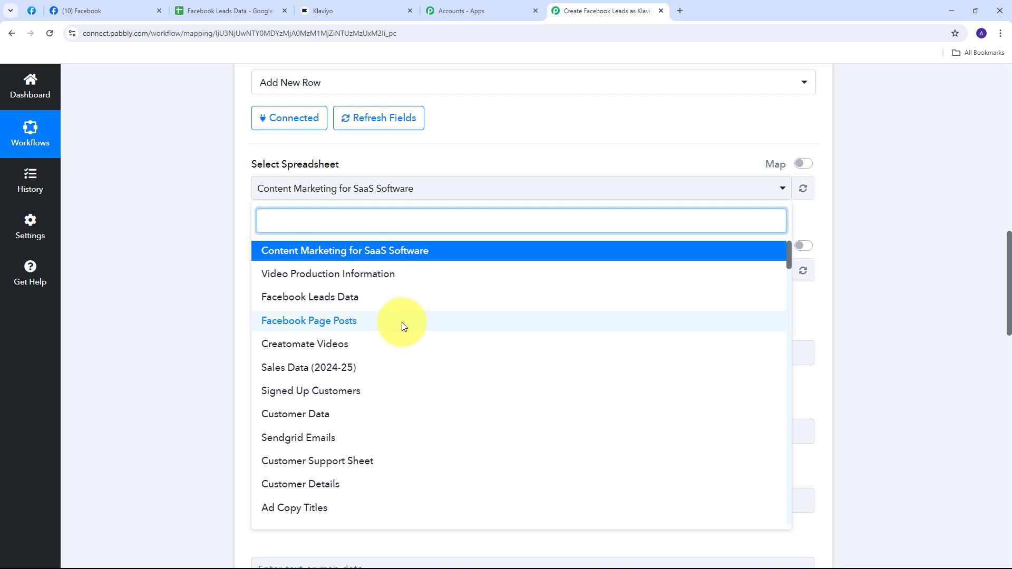
pyautogui.click(334, 299)
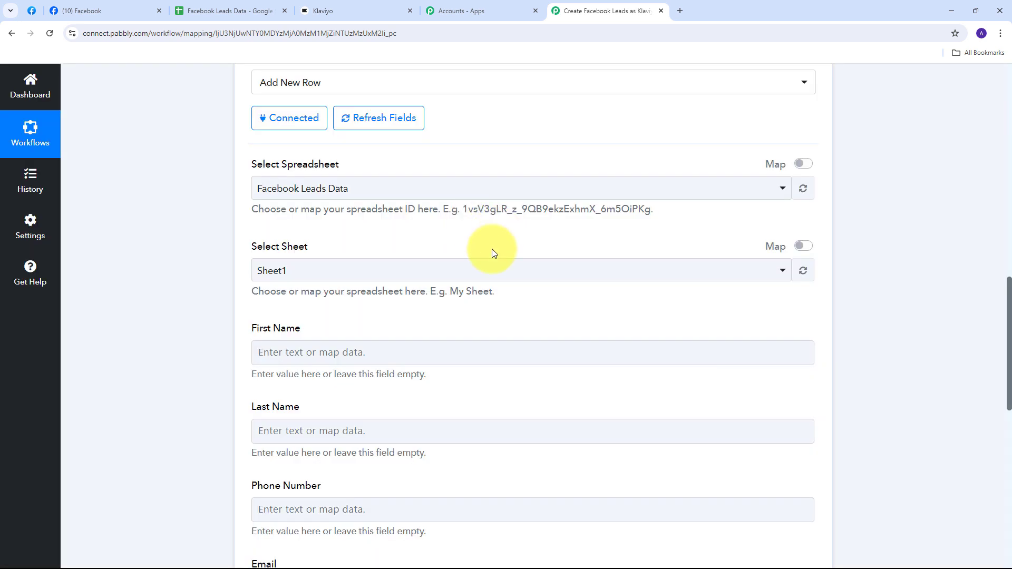
# - Map the First Name and Last Name columns to Res4 First Name and Res4 Last Name from the Facebook Lead Ads trigger
pyautogui.scroll(-1, 464, 220)
pyautogui.scroll(-2, 464, 218)
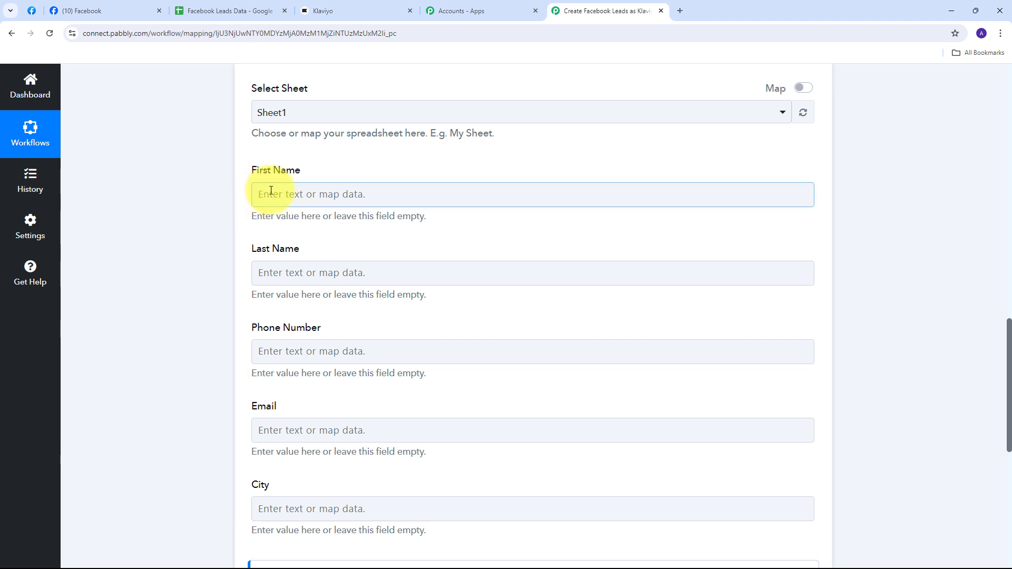
pyautogui.click(308, 195)
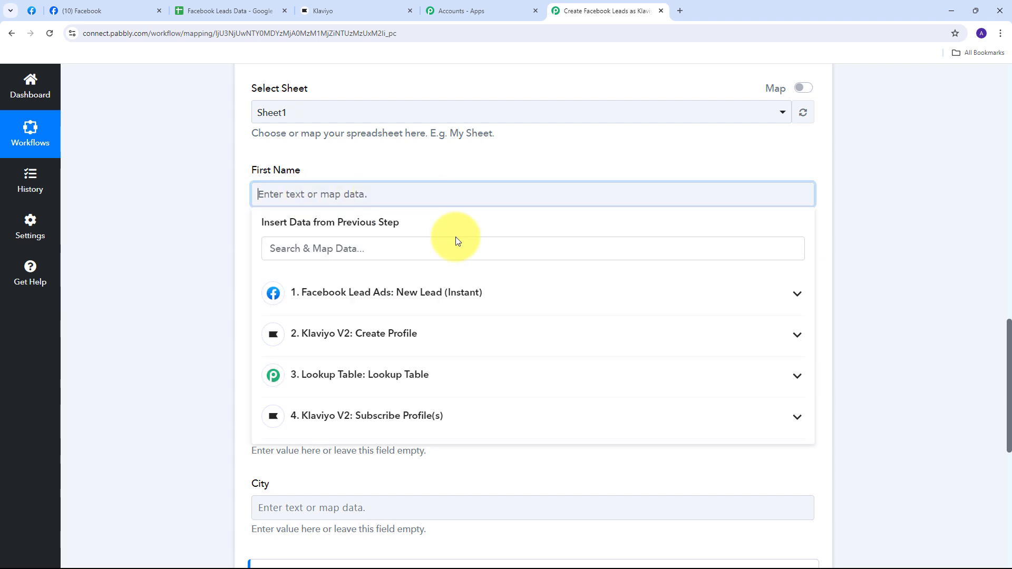
pyautogui.click(432, 301)
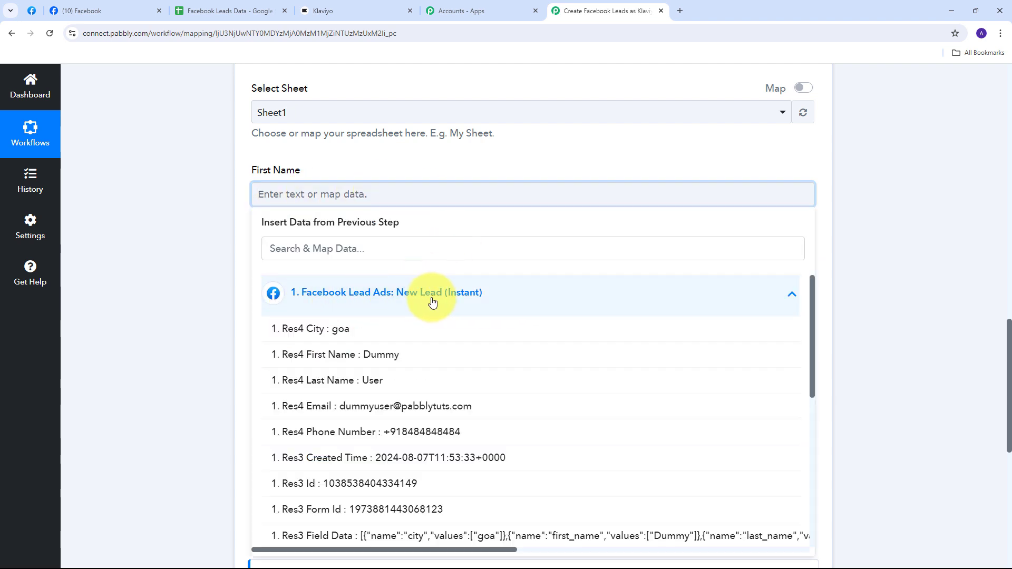
pyautogui.click(386, 357)
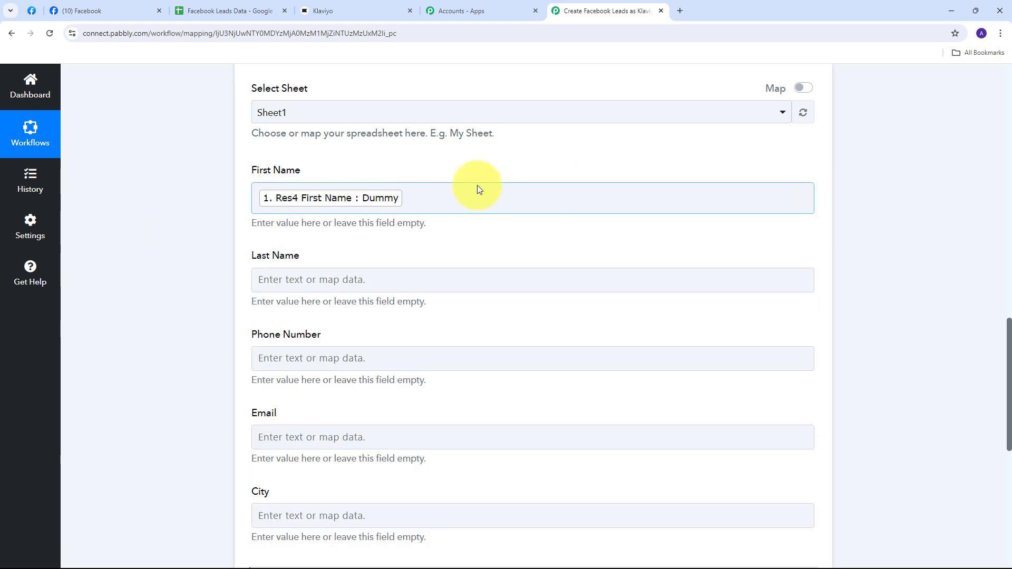
pyautogui.scroll(-1, 311, 211)
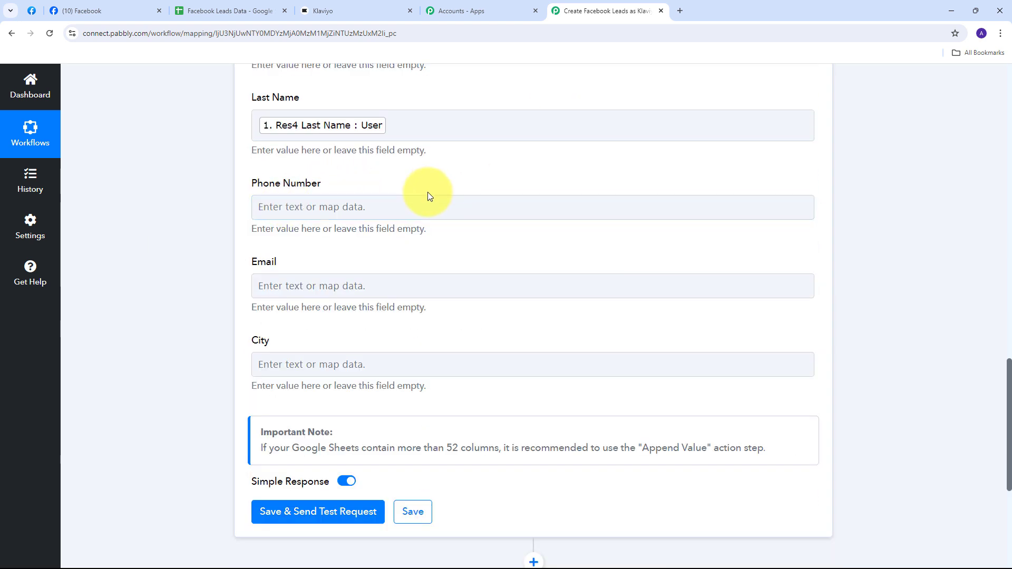
# - Map the Phone Number, Email and City columns to the matching Res4 values from the Facebook Lead Ads trigger
pyautogui.click(330, 208)
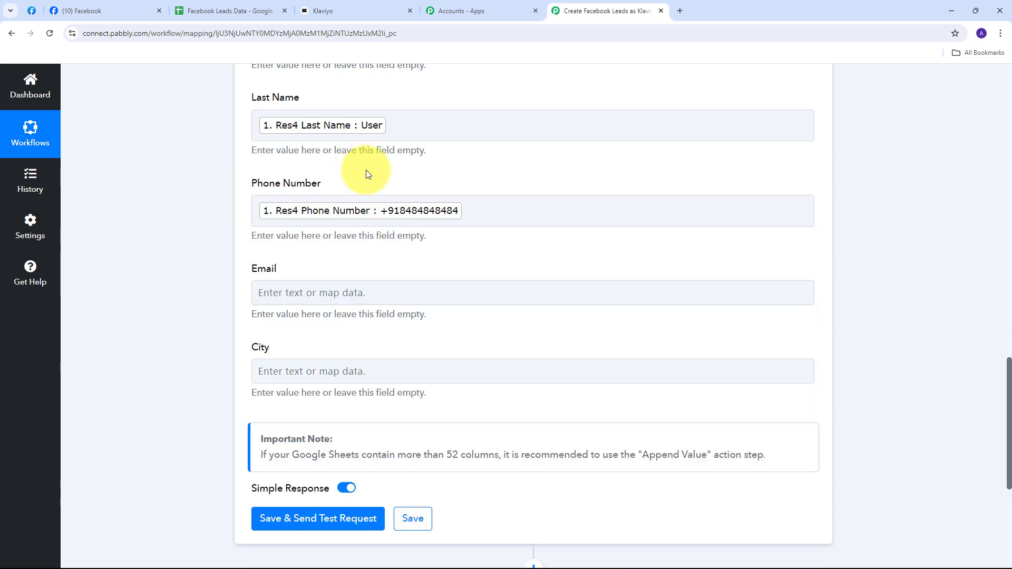
pyautogui.scroll(-1, 273, 257)
pyautogui.click(287, 239)
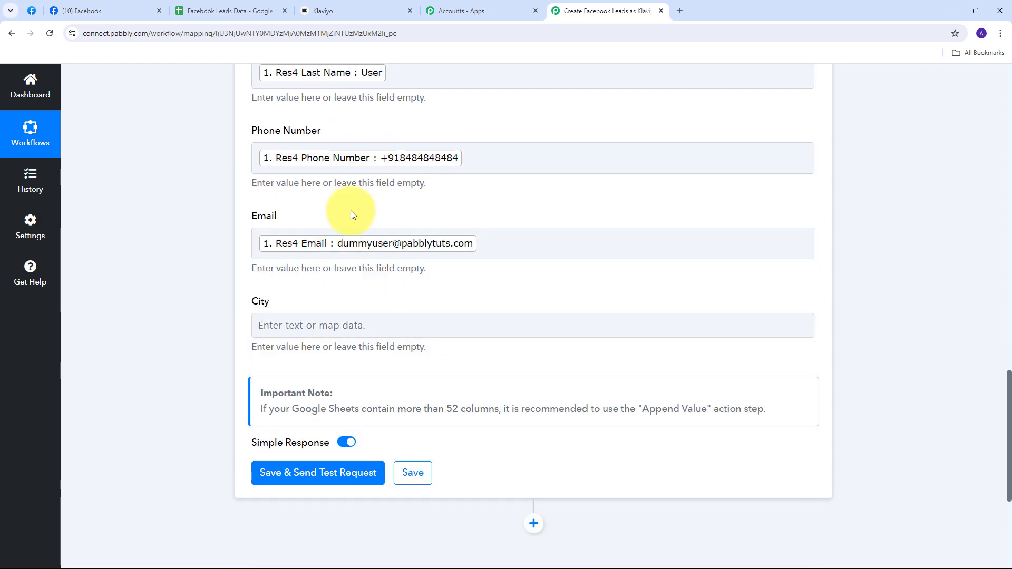
pyautogui.scroll(-1, 331, 251)
pyautogui.click(287, 272)
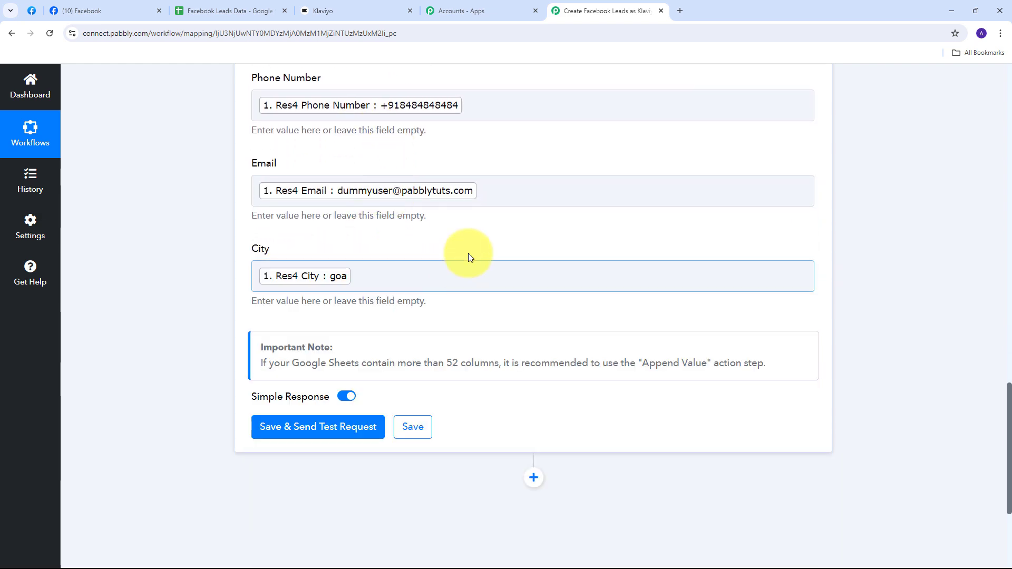
# - Review the mapped column fields, save the Add New Row action with a test request, and check its response
pyautogui.scroll(1, 469, 255)
pyautogui.scroll(3, 469, 254)
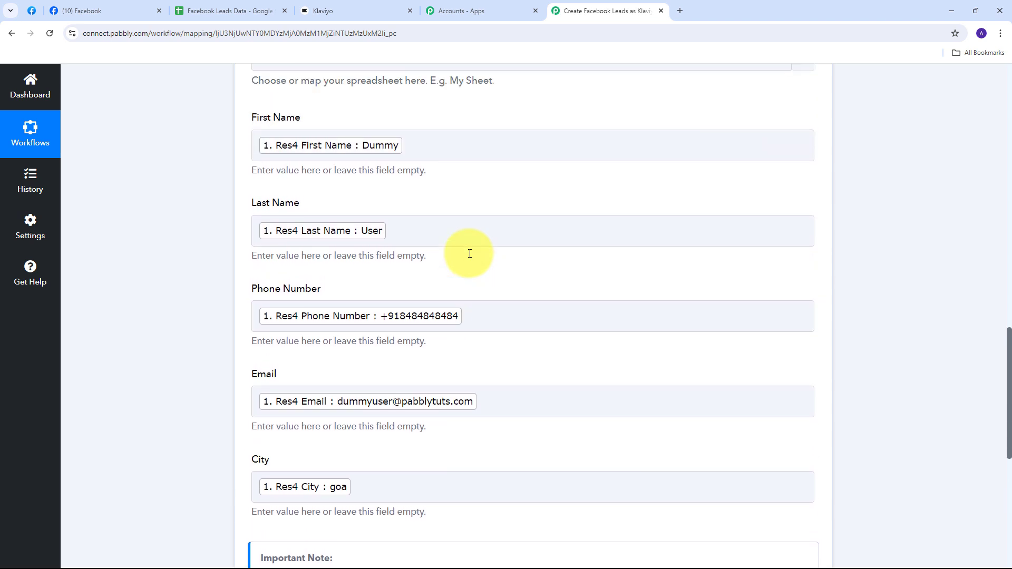
pyautogui.scroll(-3, 469, 253)
pyautogui.scroll(-3, 474, 237)
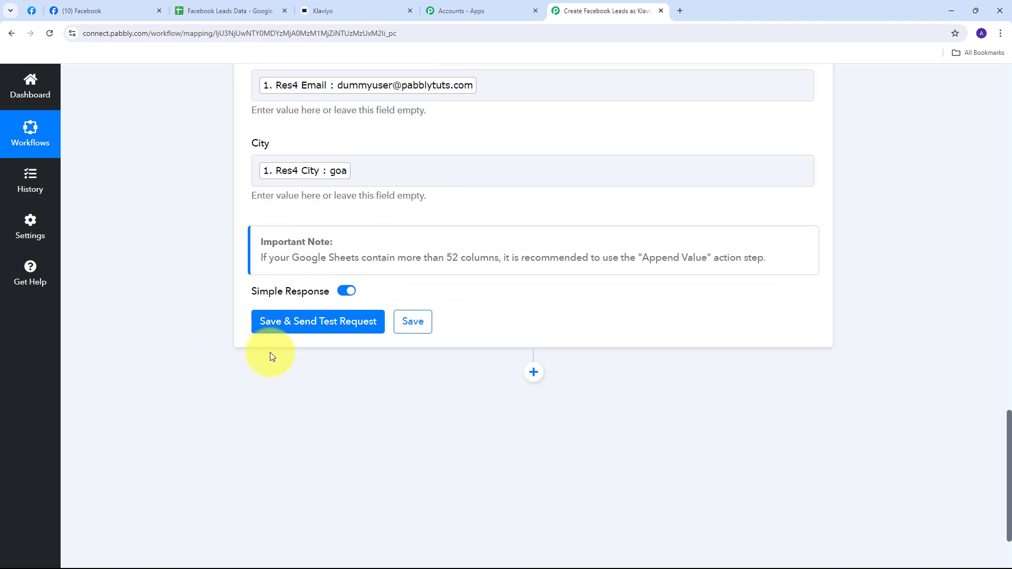
pyautogui.click(323, 331)
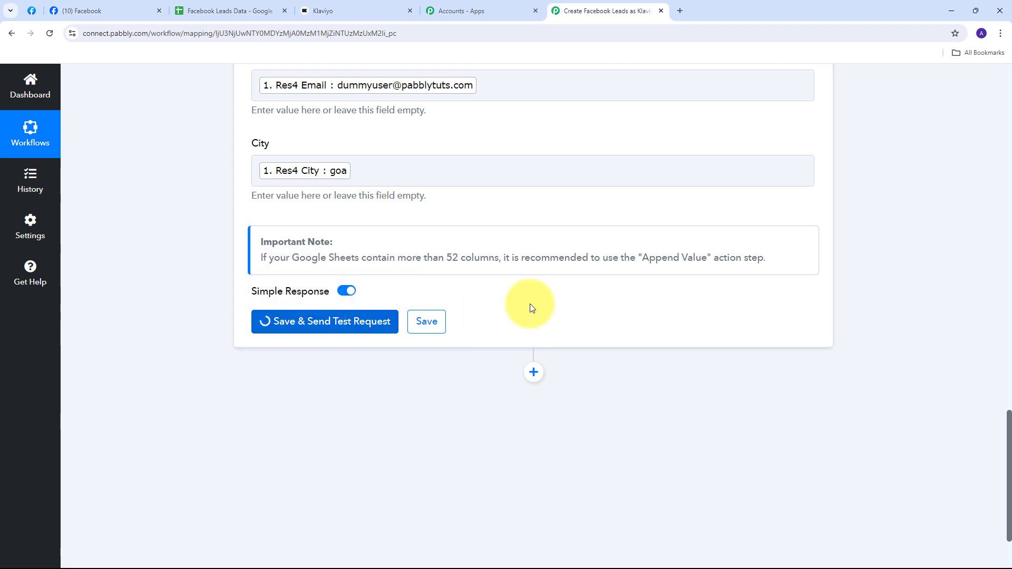
pyautogui.scroll(-3, 548, 279)
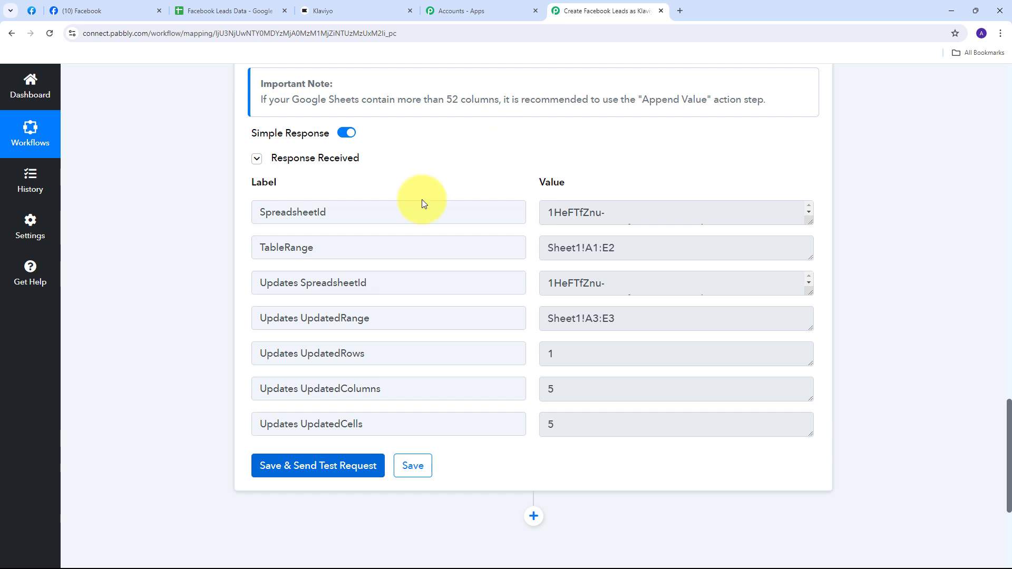
# - Check the Facebook Leads Data sheet in Google Sheets for the test lead's new row
pyautogui.click(232, 10)
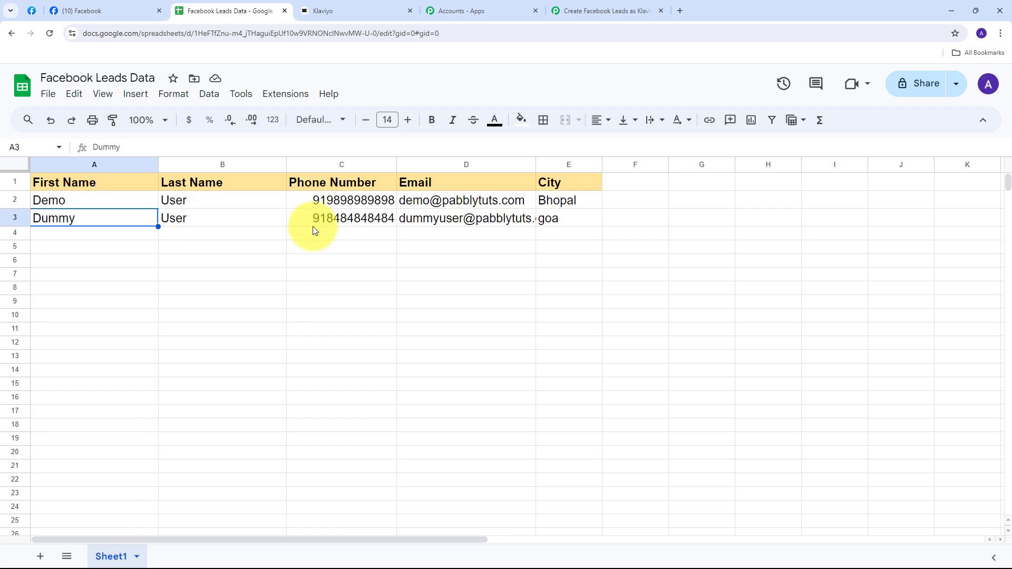
pyautogui.moveTo(414, 220)
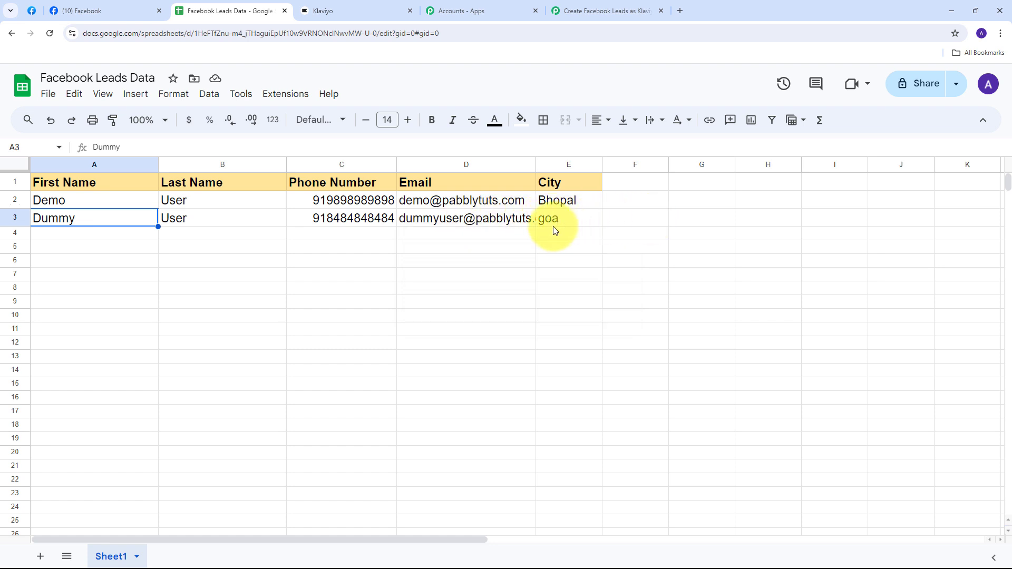
pyautogui.click(199, 242)
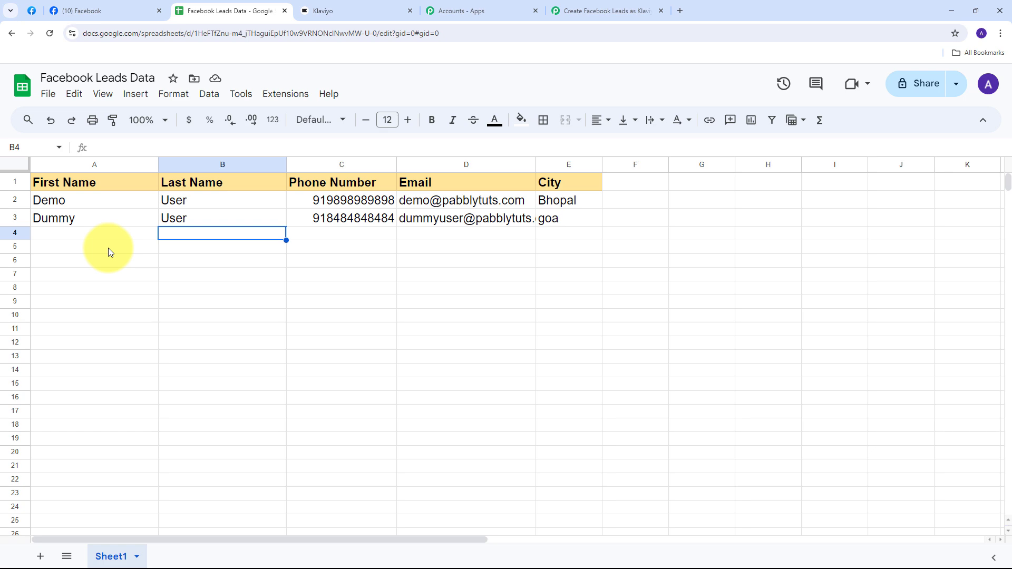
# - Compare the Luxury Stays Facebook page, the Goa-Luxury Stays member list in Klaviyo and the Facebook Leads Data sheet for the test lead
pyautogui.click(100, 16)
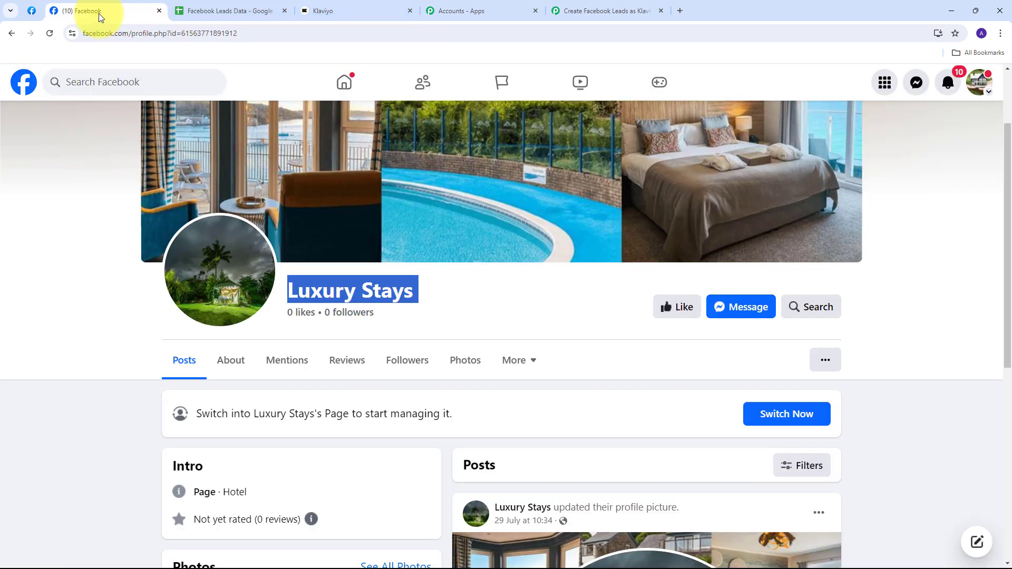
pyautogui.click(322, 8)
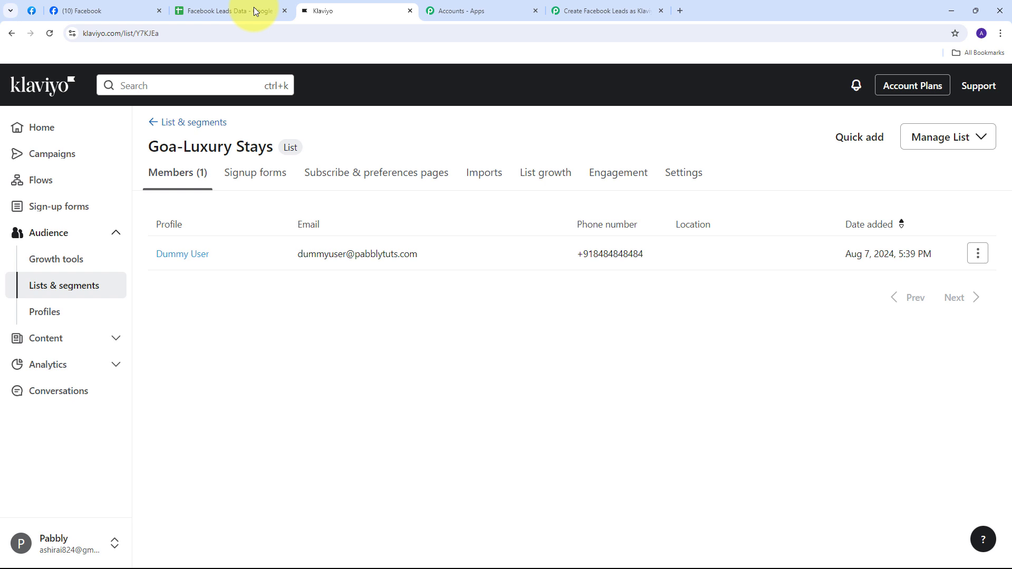
pyautogui.click(221, 8)
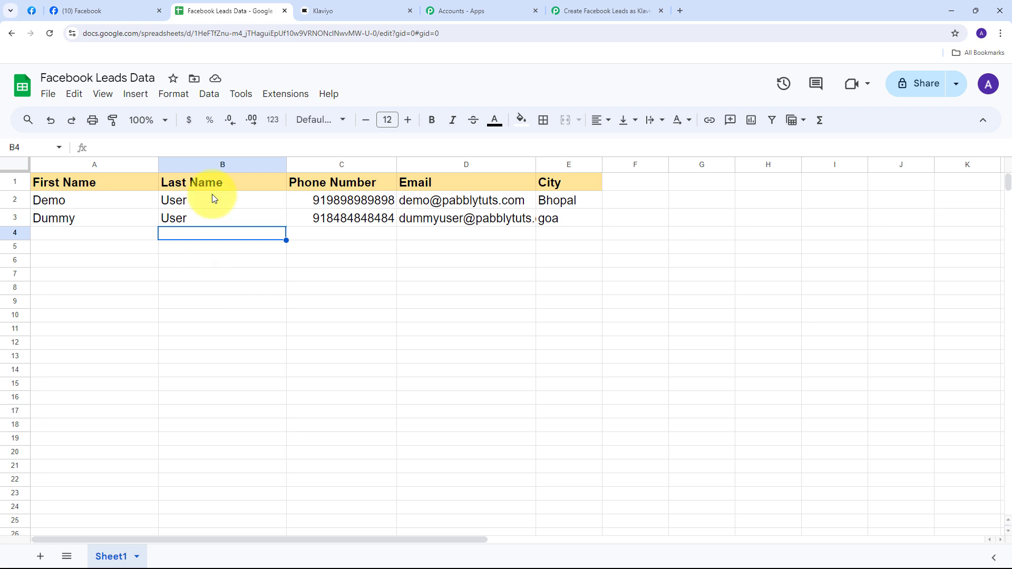
pyautogui.click(327, 7)
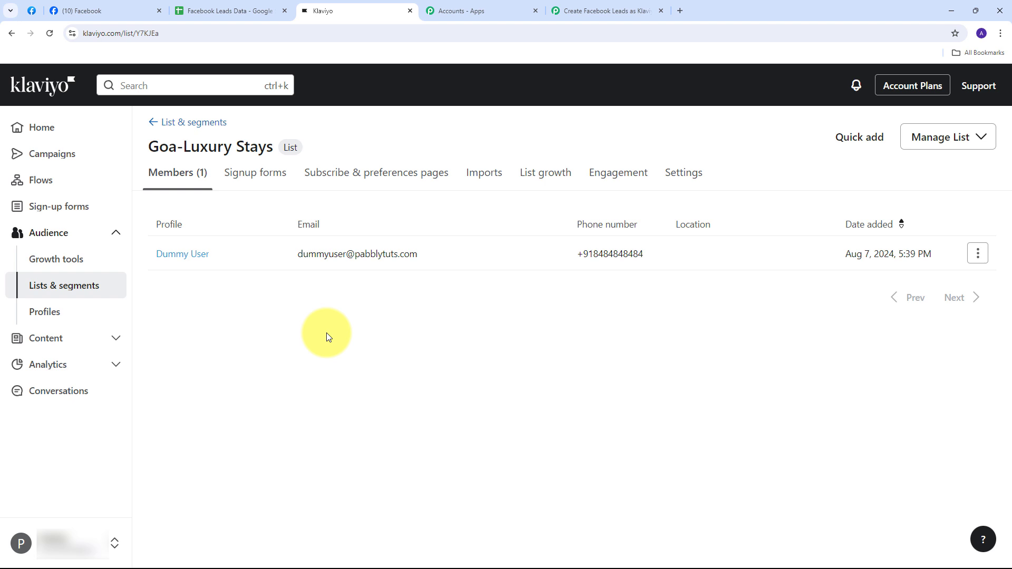
pyautogui.click(225, 13)
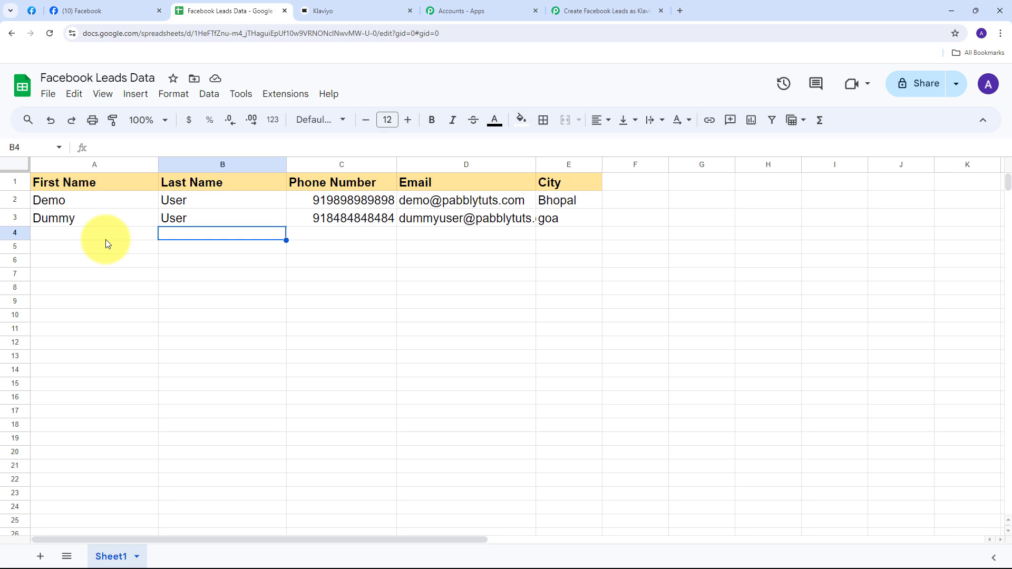
pyautogui.click(138, 9)
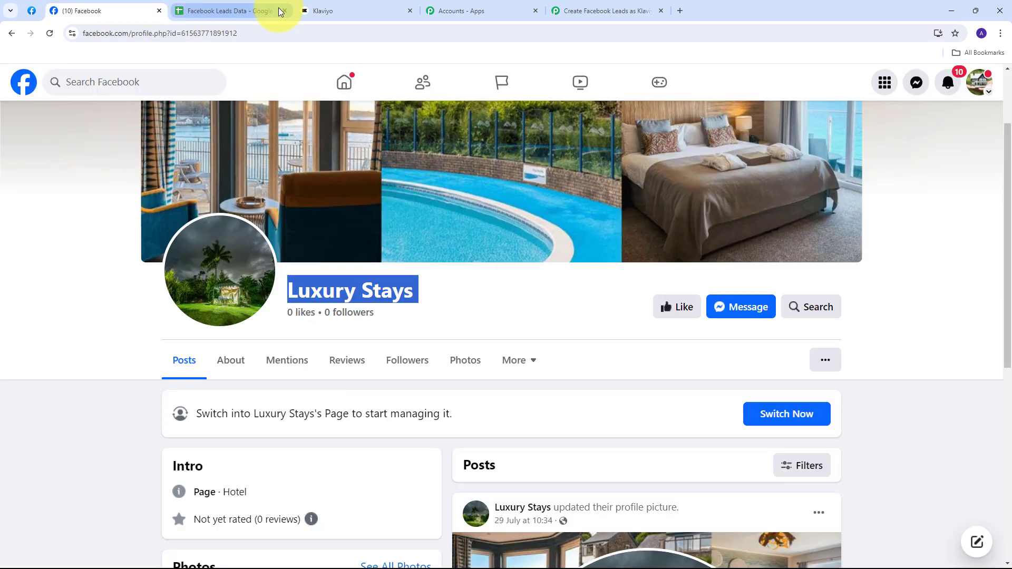
pyautogui.click(315, 10)
pyautogui.click(255, 10)
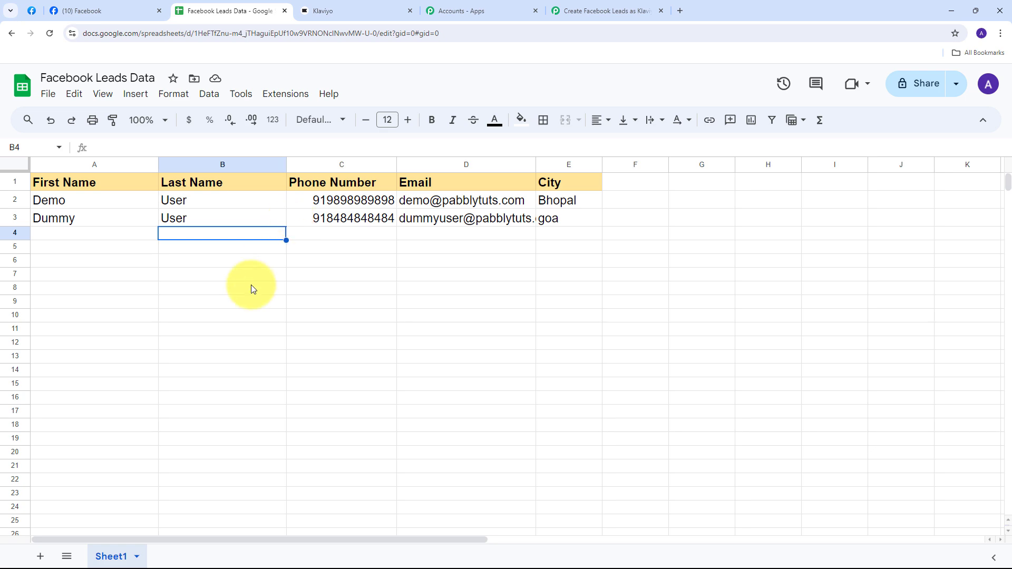
# - Switch to Pabbly Connect and review the workflow's five steps, from the Facebook Lead Ads trigger to the Google Sheets Add New Row action
pyautogui.click(622, 11)
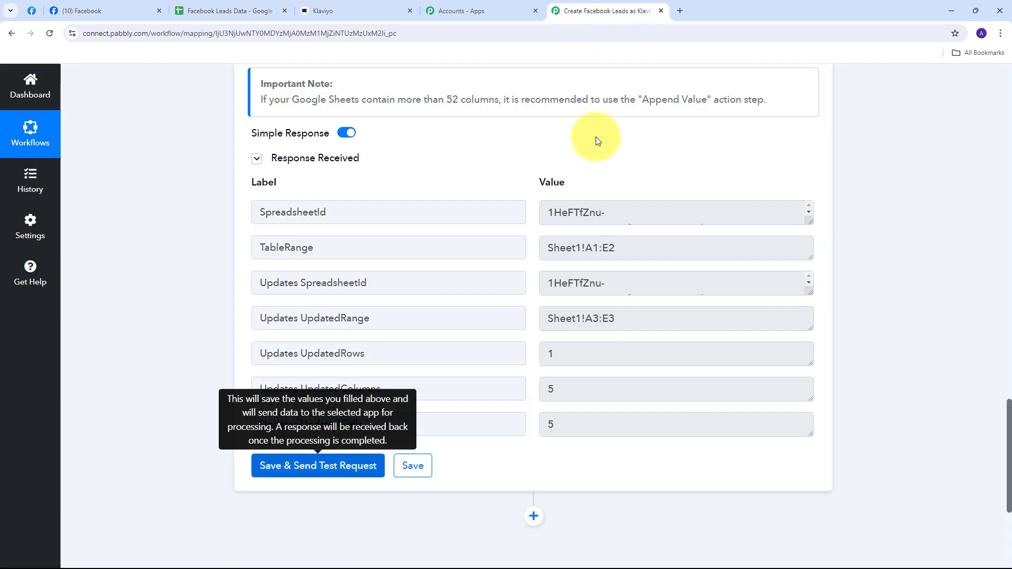
pyautogui.scroll(3, 194, 285)
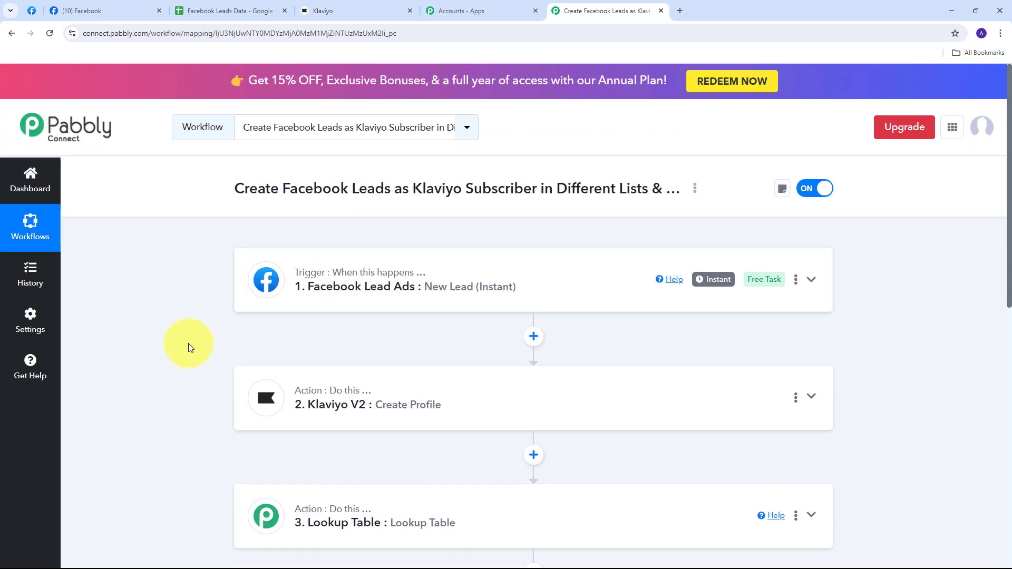
pyautogui.scroll(-5, 211, 344)
pyautogui.scroll(5, 244, 365)
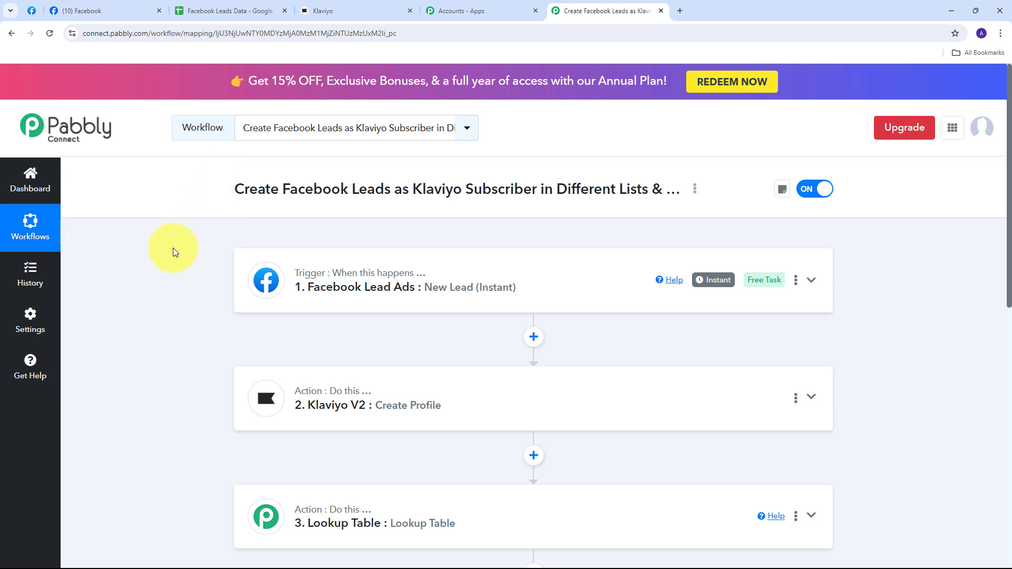
pyautogui.scroll(-1, 200, 211)
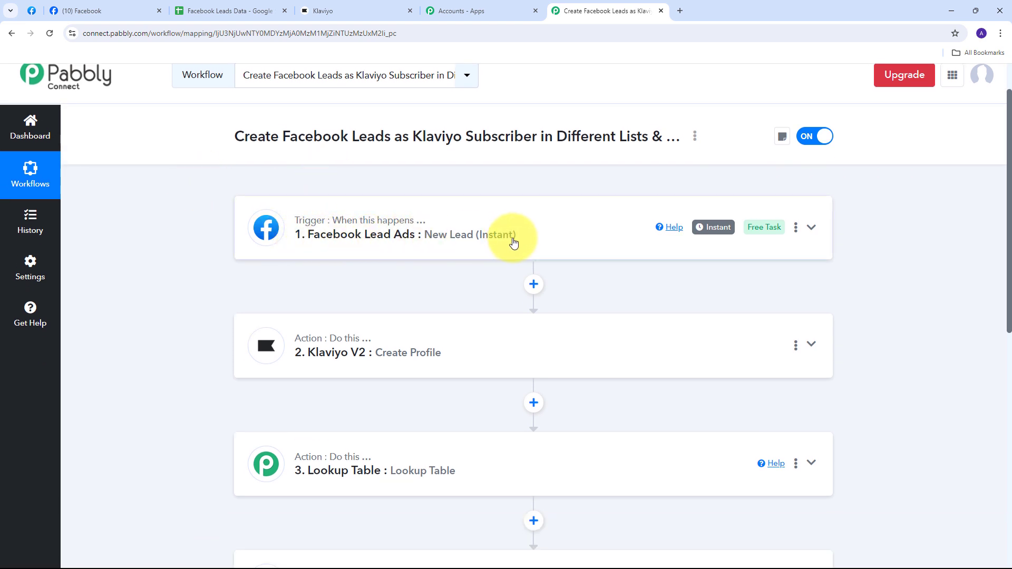
pyautogui.moveTo(325, 227)
pyautogui.scroll(-3, 237, 192)
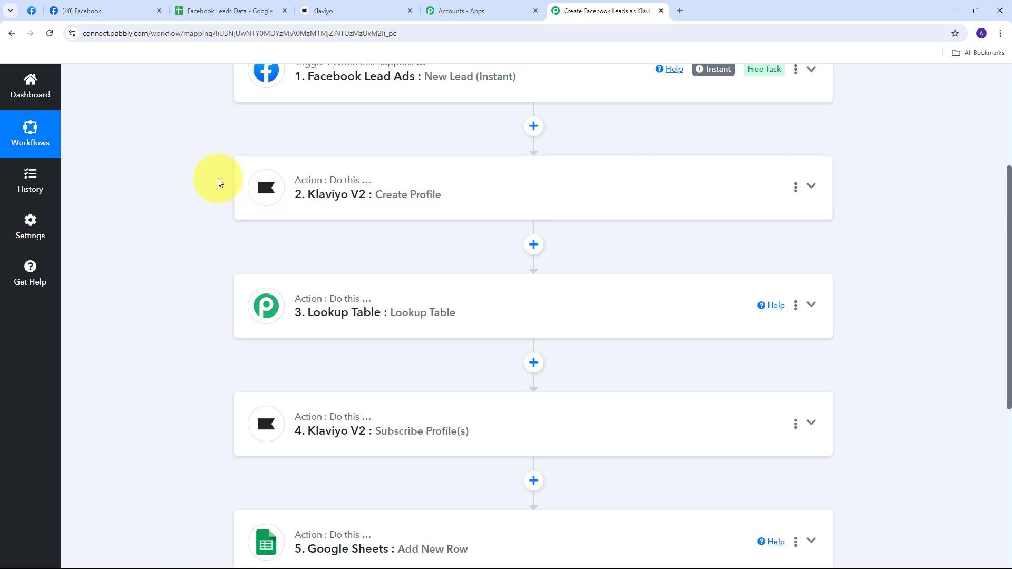
pyautogui.scroll(-2, 207, 211)
pyautogui.scroll(1, 207, 211)
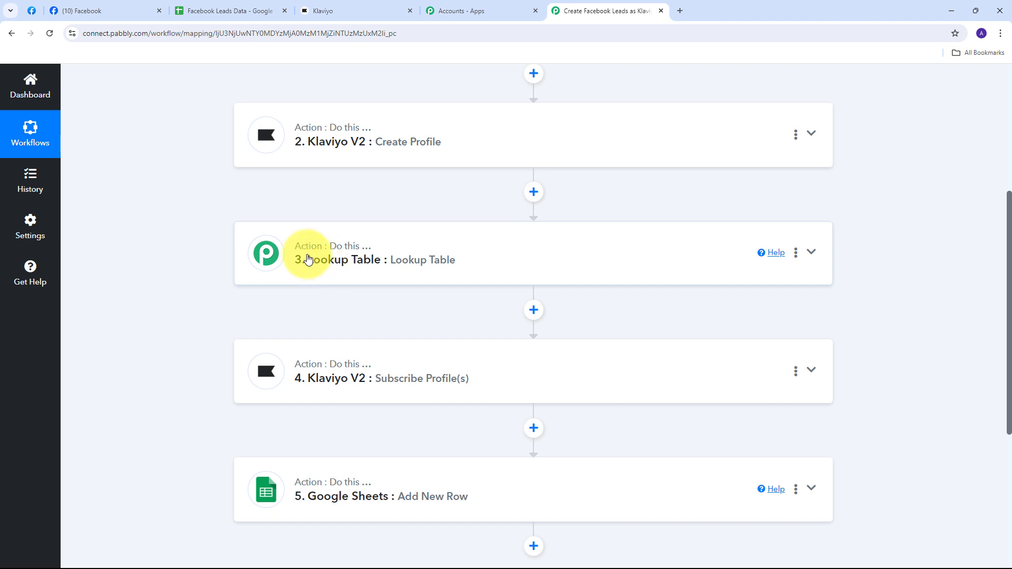
pyautogui.scroll(-2, 295, 245)
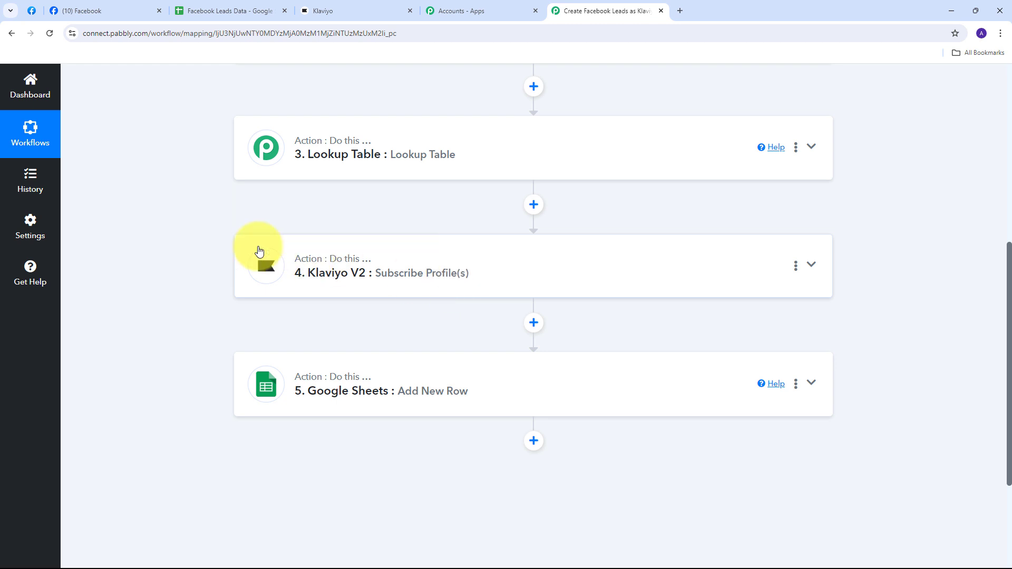
pyautogui.scroll(-2, 253, 248)
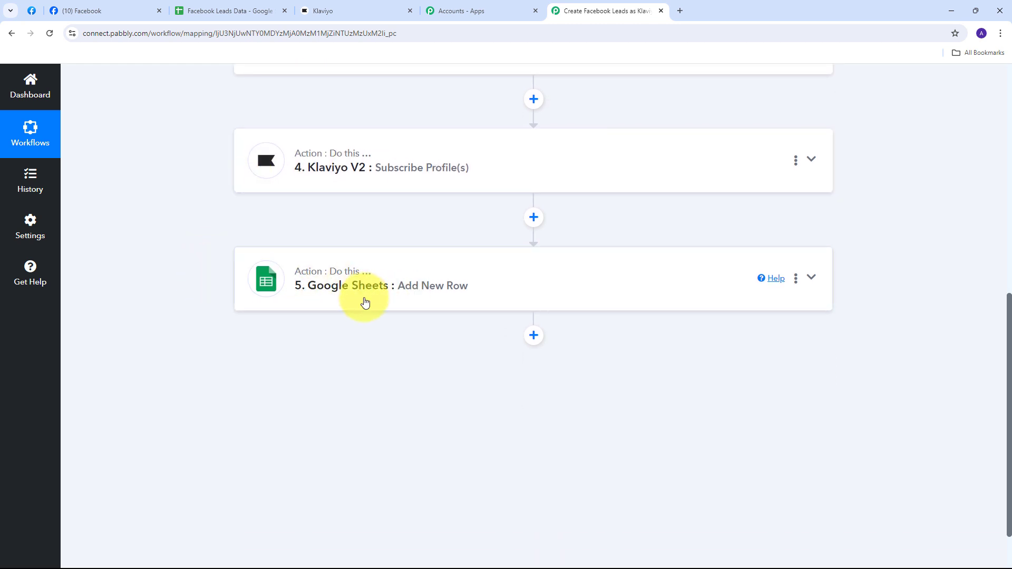
pyautogui.scroll(5, 295, 282)
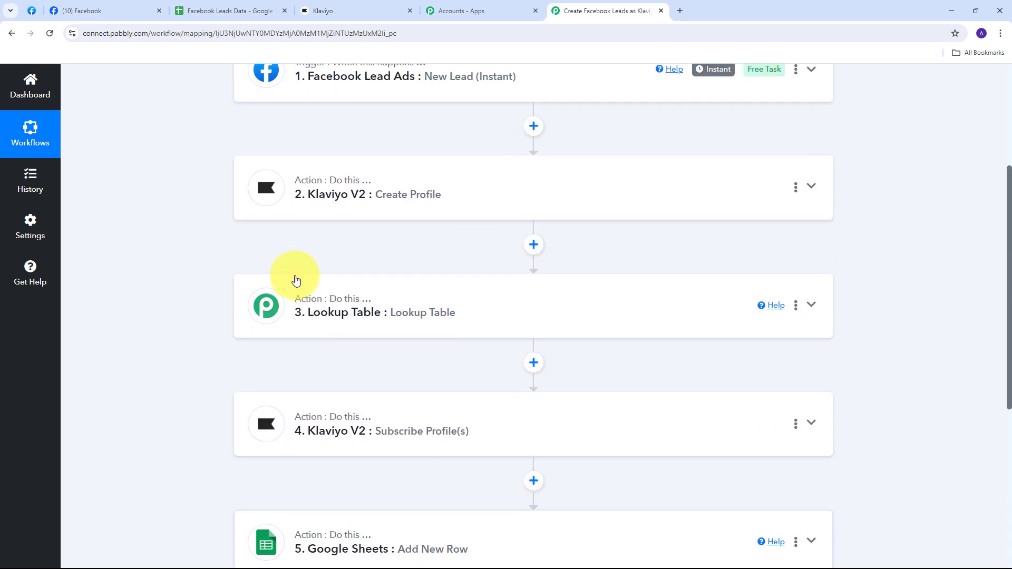
pyautogui.scroll(4, 296, 279)
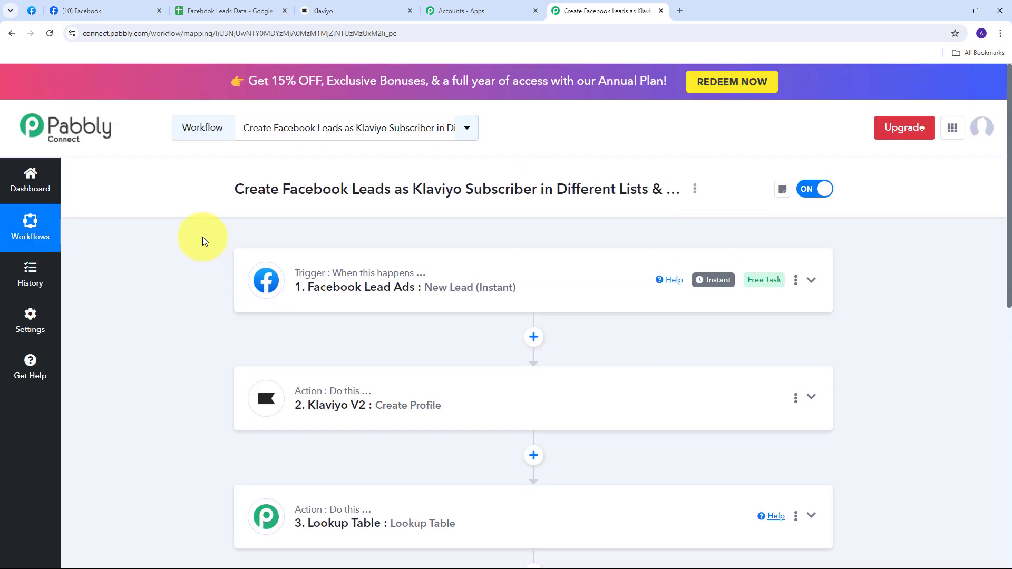